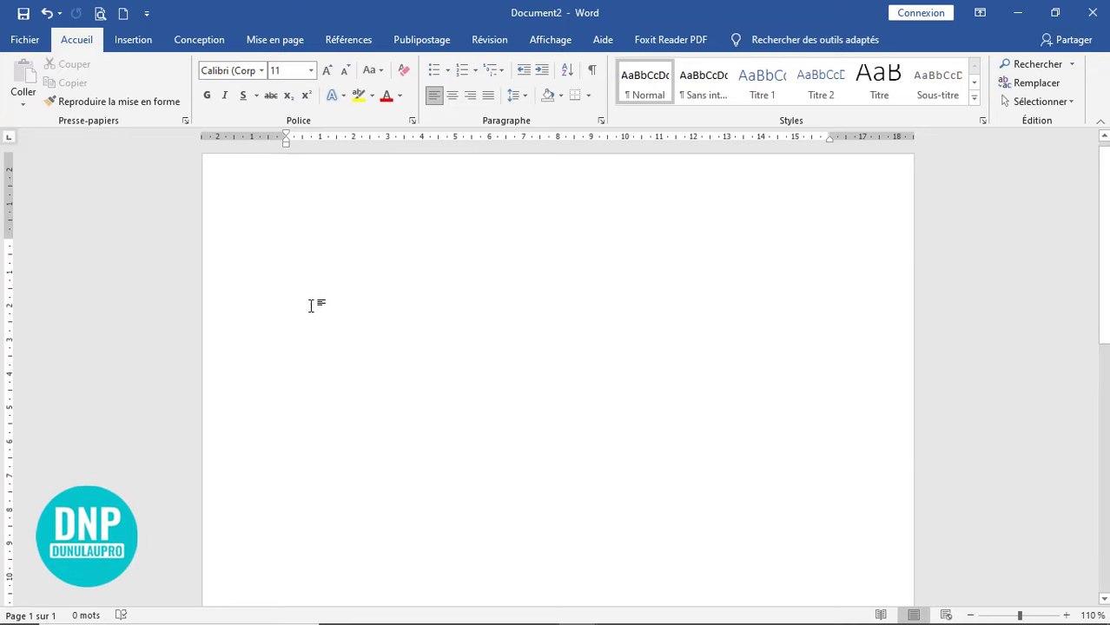
- Draw a blue rectangle about 6,01 cm tall and 10,11 cm wide using Insertion > Formes > Rectangle
click(133, 39)
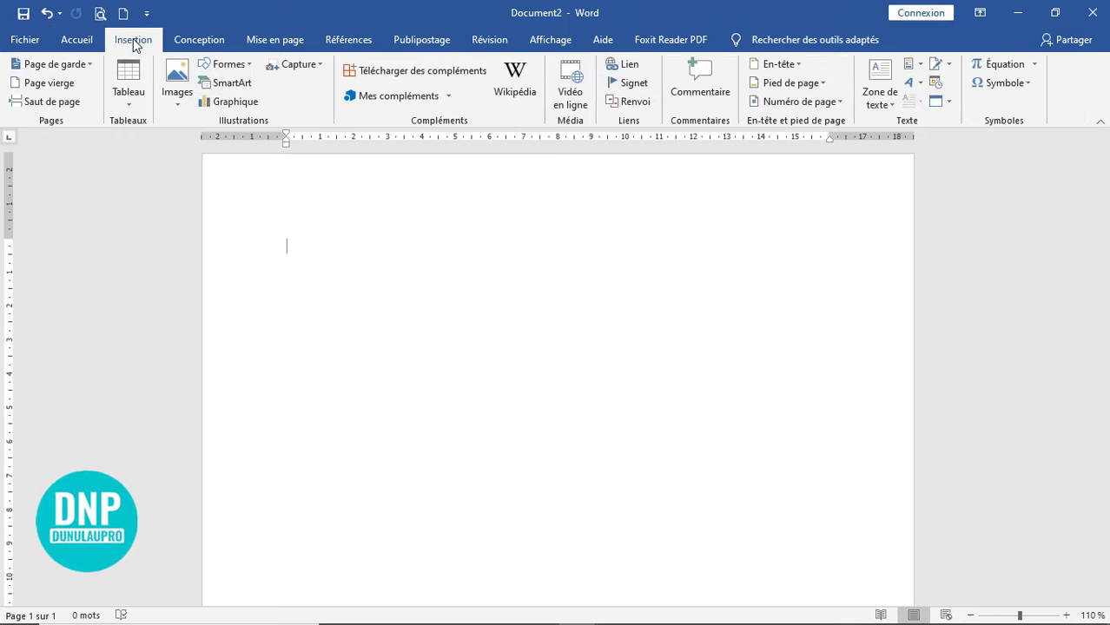
click(247, 67)
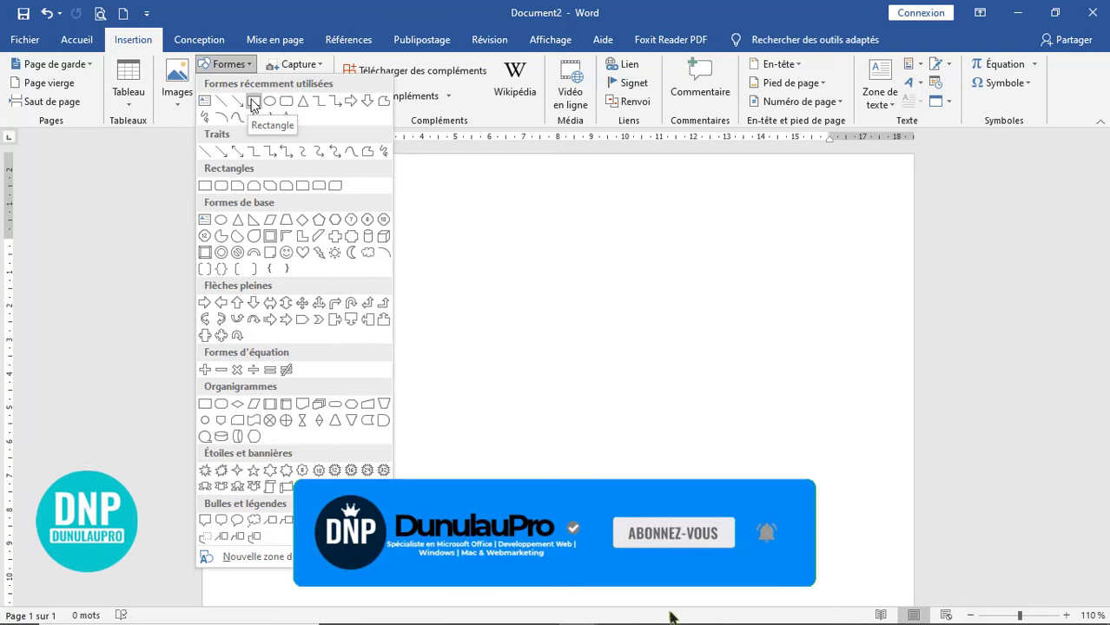
click(253, 101)
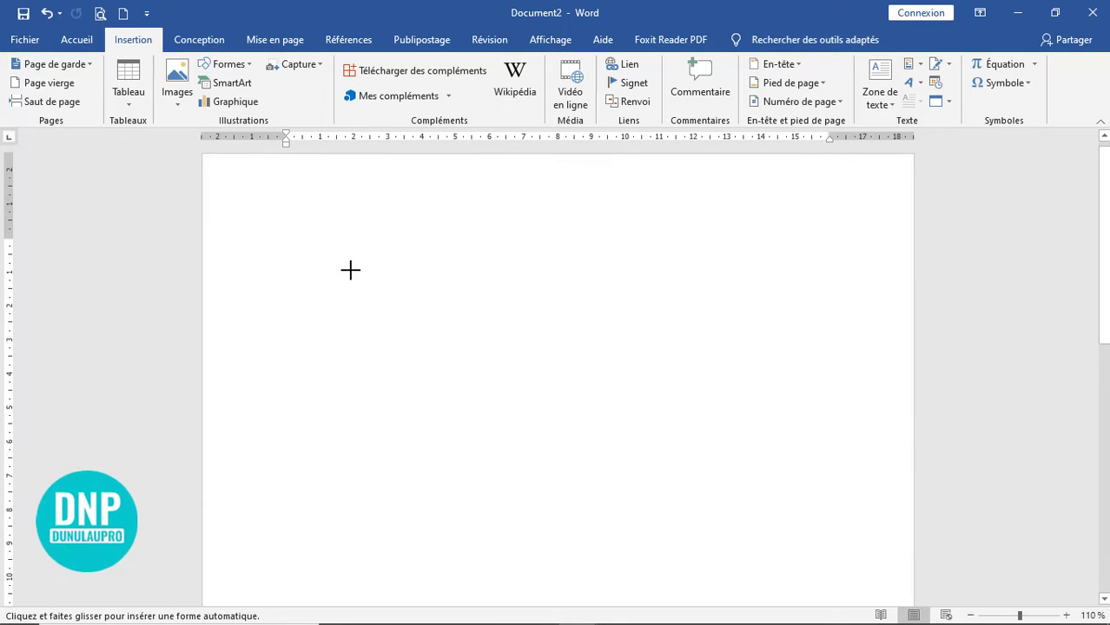
mouse_move(341, 249)
mouse_down()
mouse_move(389, 443)
mouse_move(635, 429)
mouse_move(659, 451)
mouse_move(685, 452)
mouse_up()
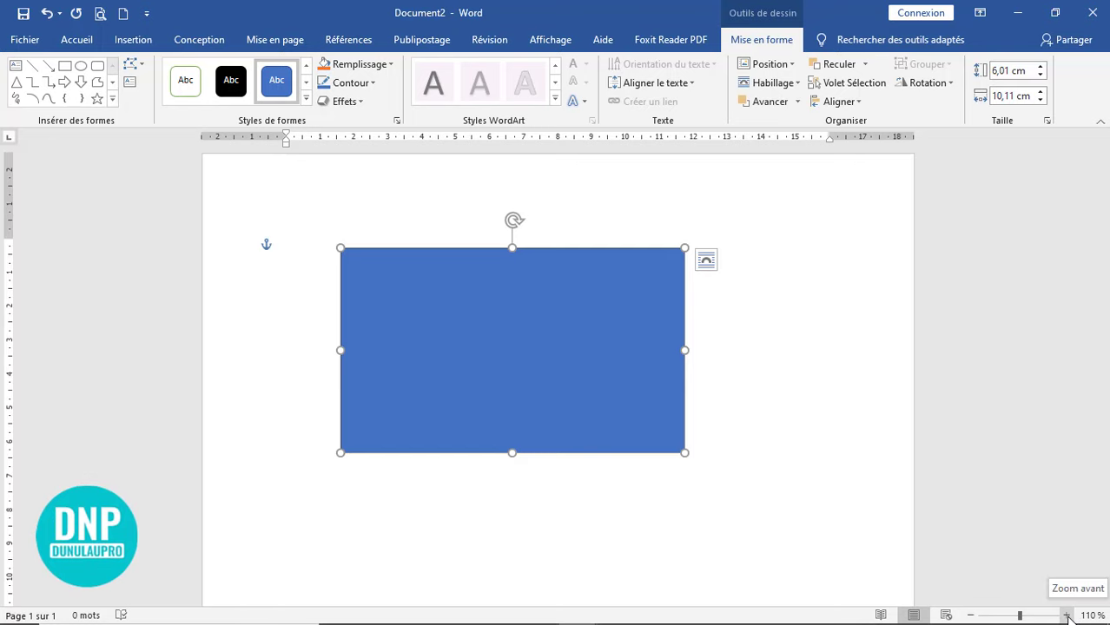
- Zoom in twice and shift the blue rectangle slightly to the right, leaving it selected
click(1067, 615)
click(1067, 615)
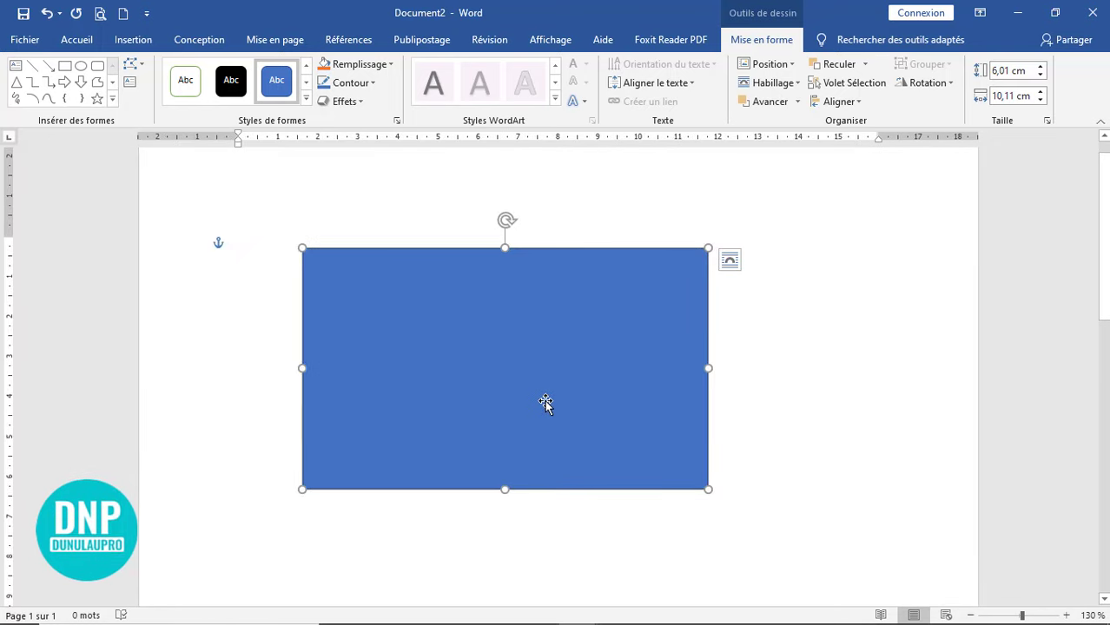
drag(546, 404, 618, 417)
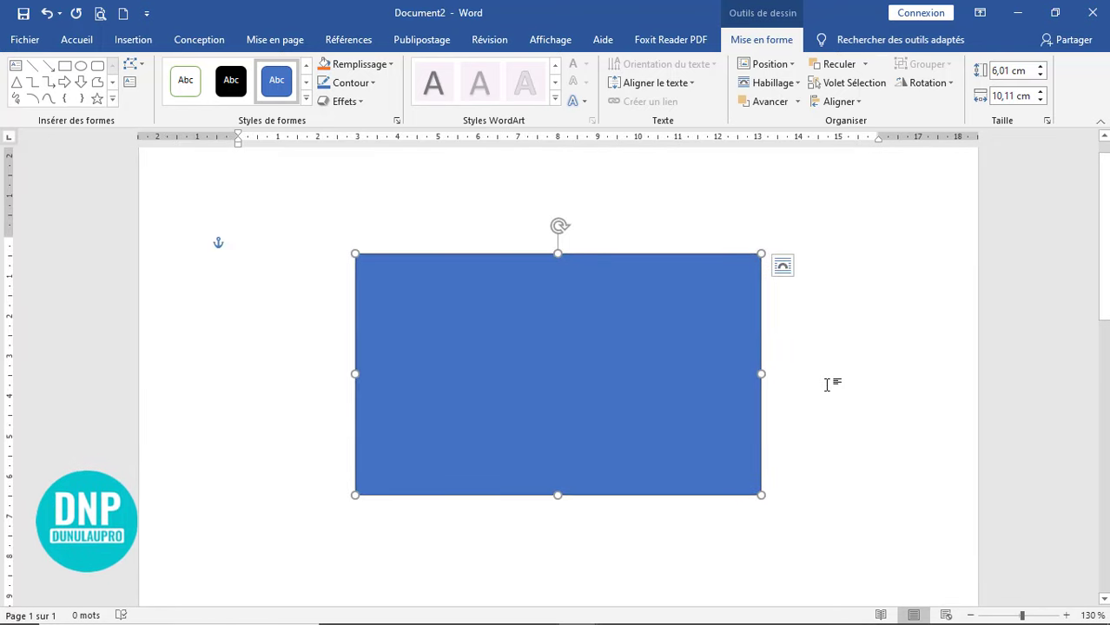
click(864, 335)
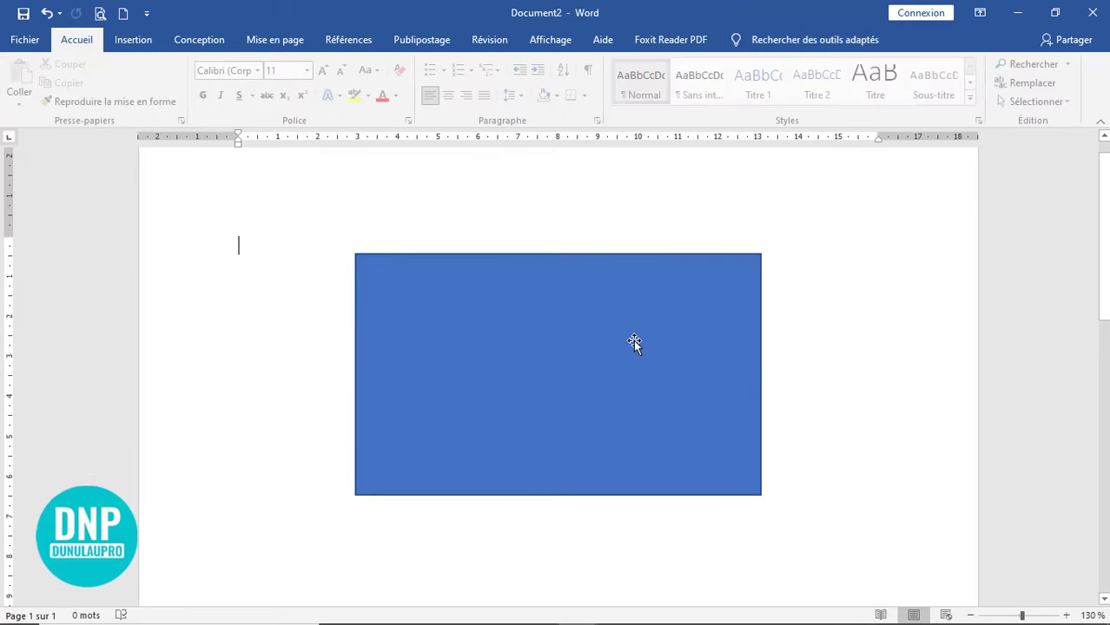
click(635, 340)
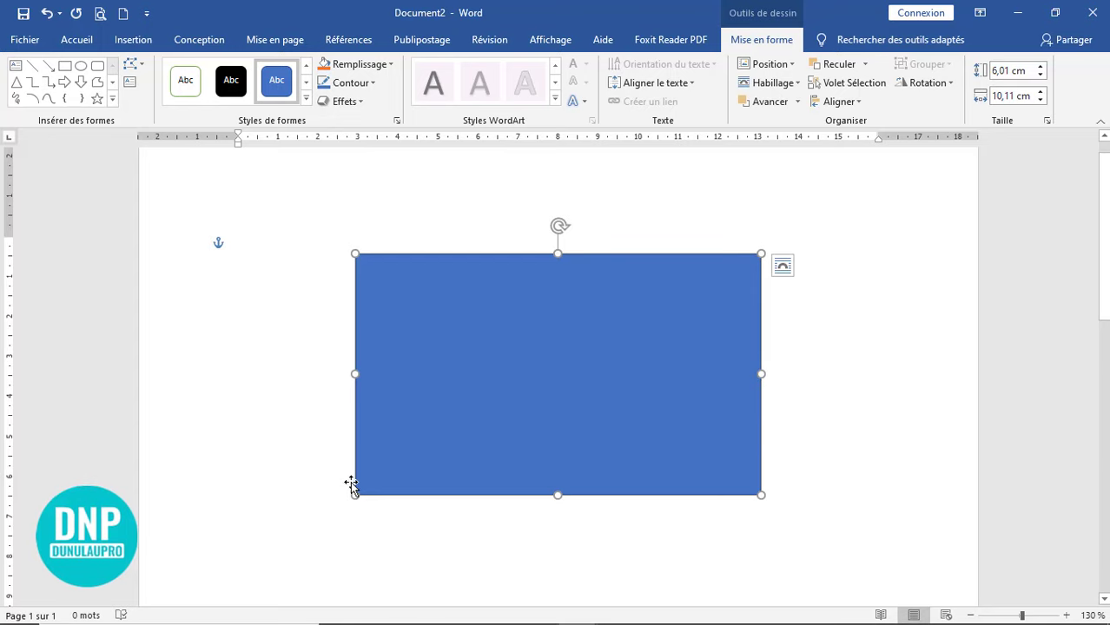
click(894, 472)
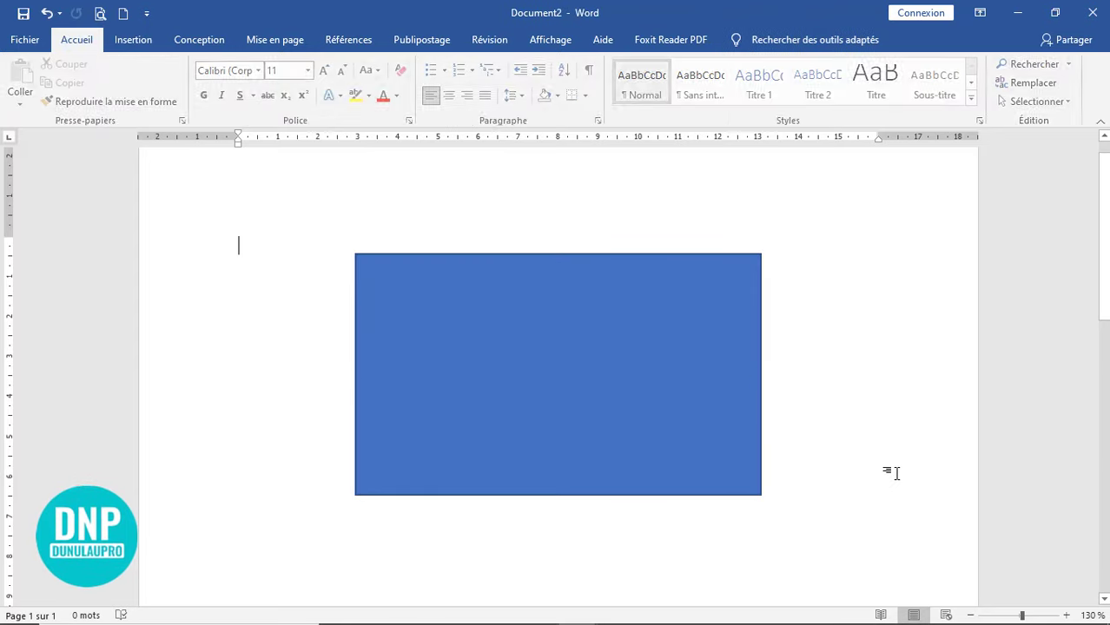
click(566, 370)
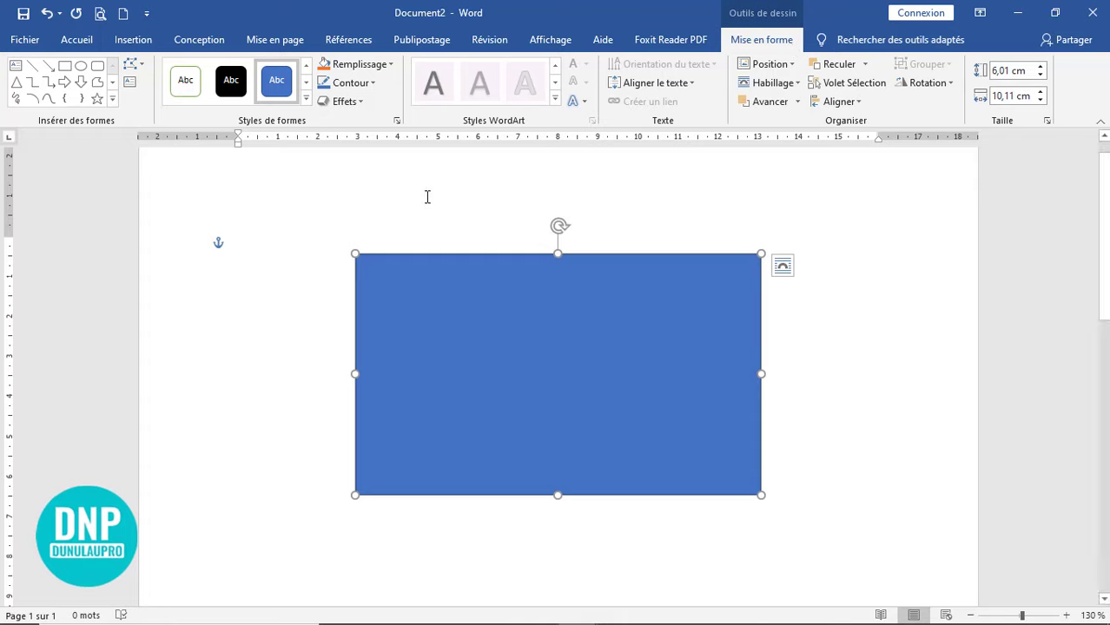
- Fill the rectangle with Blanc, Arrière-plan 1, plus sombre 5 % and set its outline to Sans contour
click(390, 65)
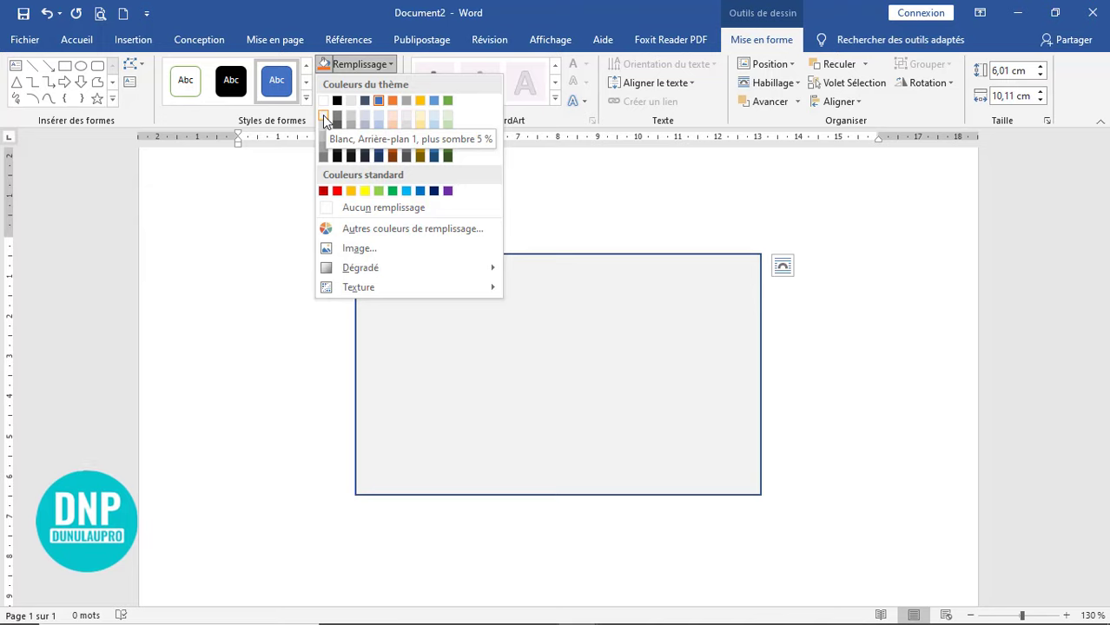
click(323, 115)
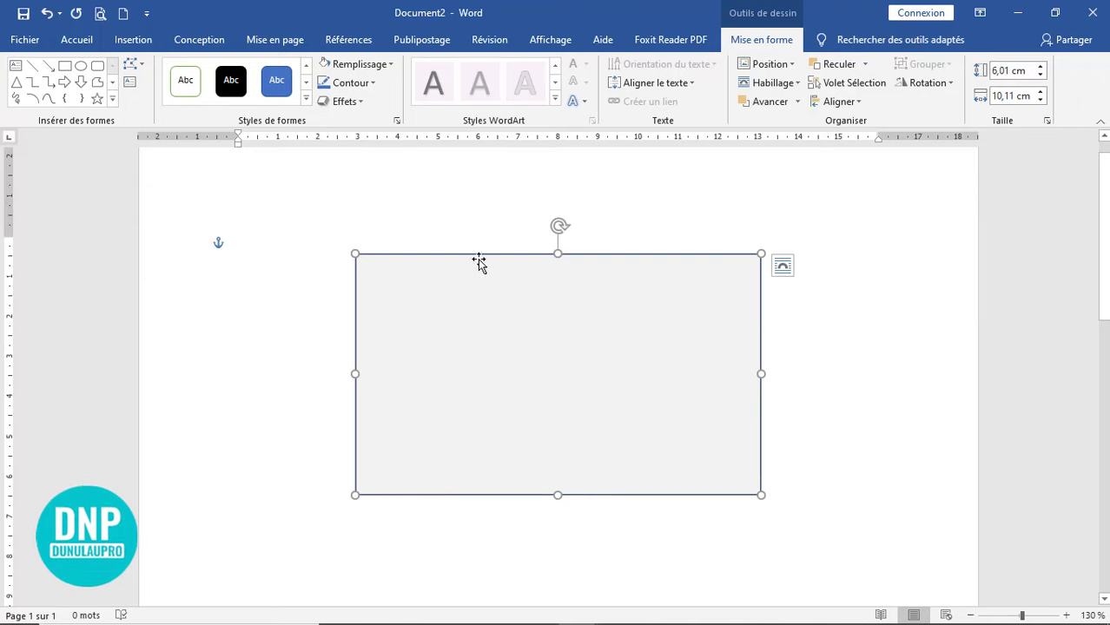
click(364, 83)
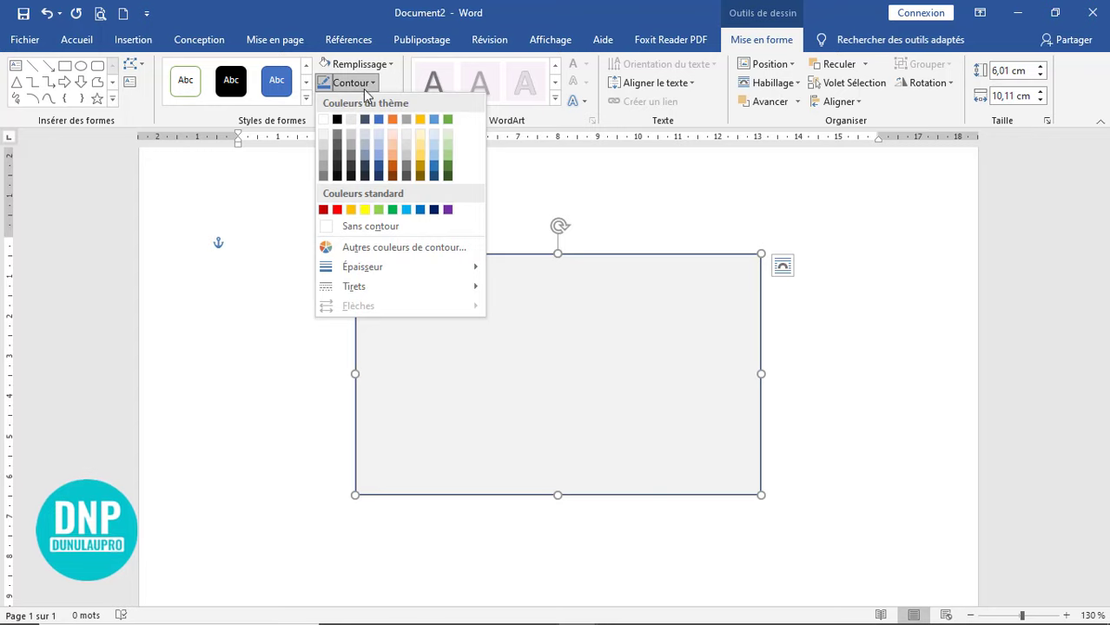
click(363, 226)
click(316, 380)
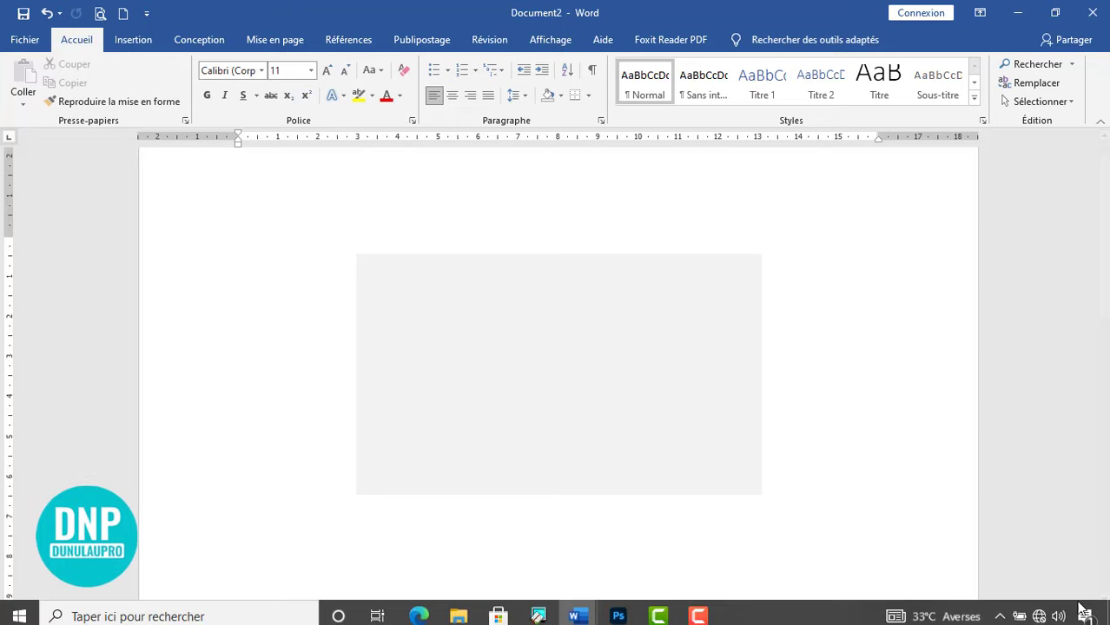
- Zoom the page to 160% and pick the Courbe tool from the Formes gallery
click(1066, 616)
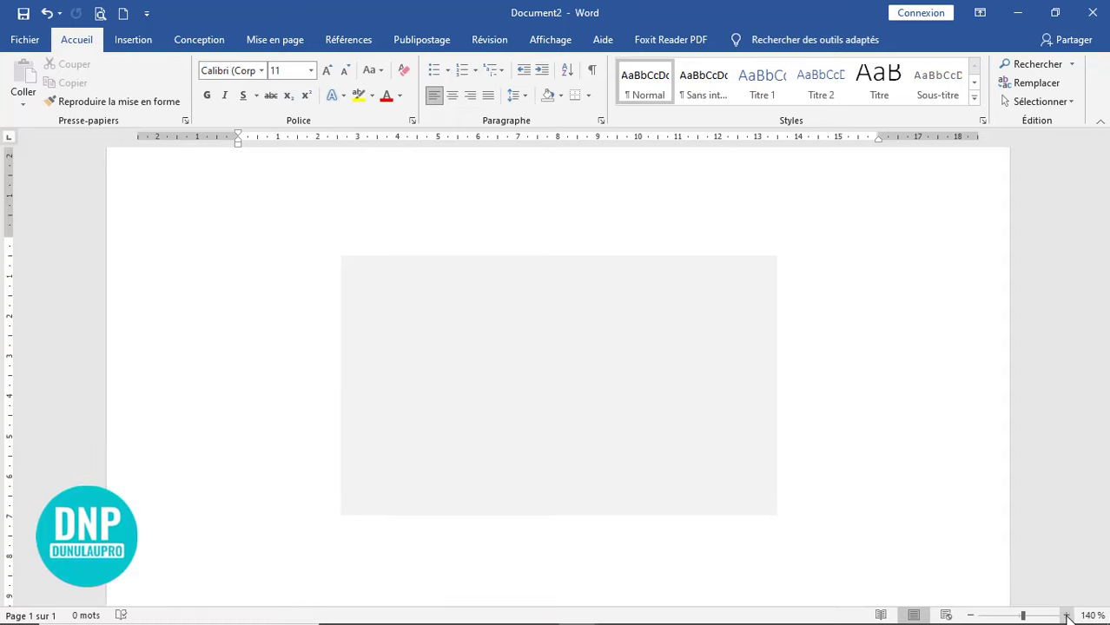
click(1067, 616)
click(1067, 616)
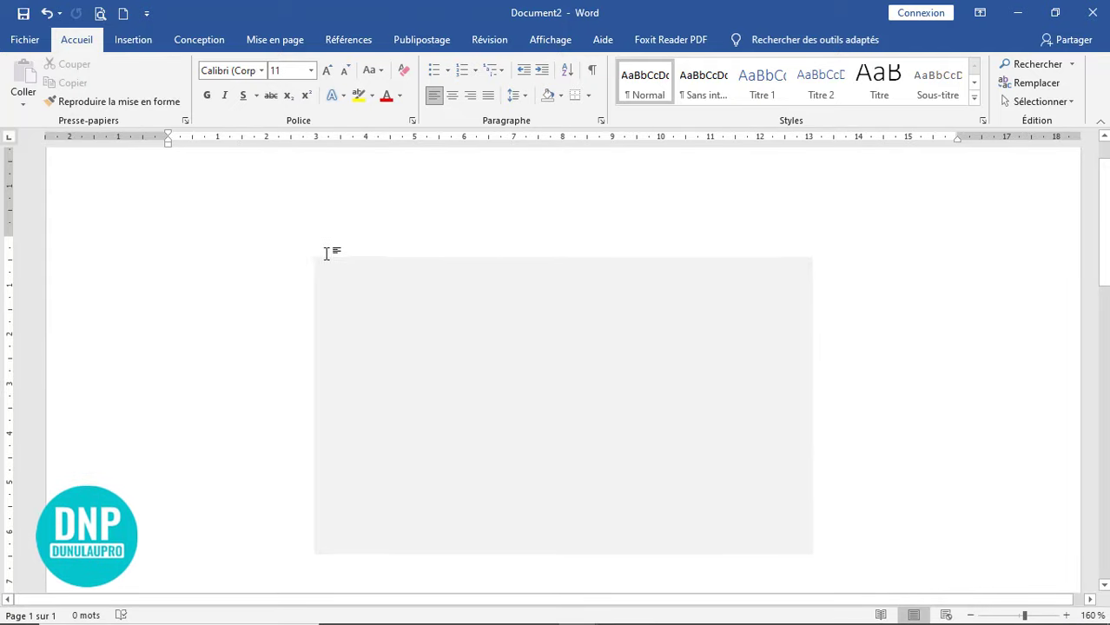
click(134, 42)
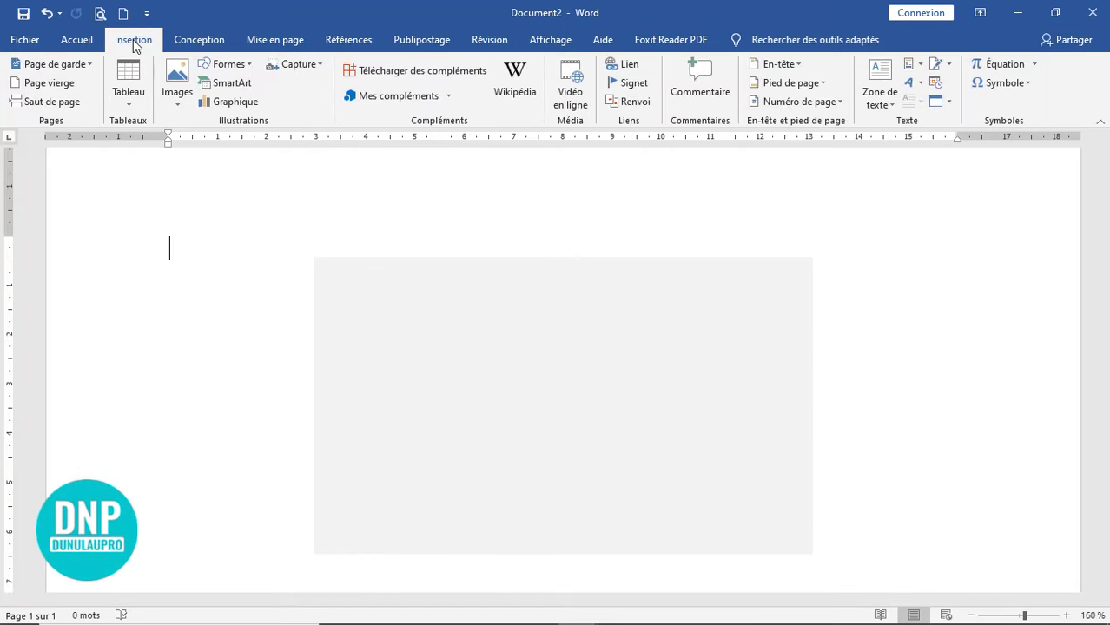
click(245, 68)
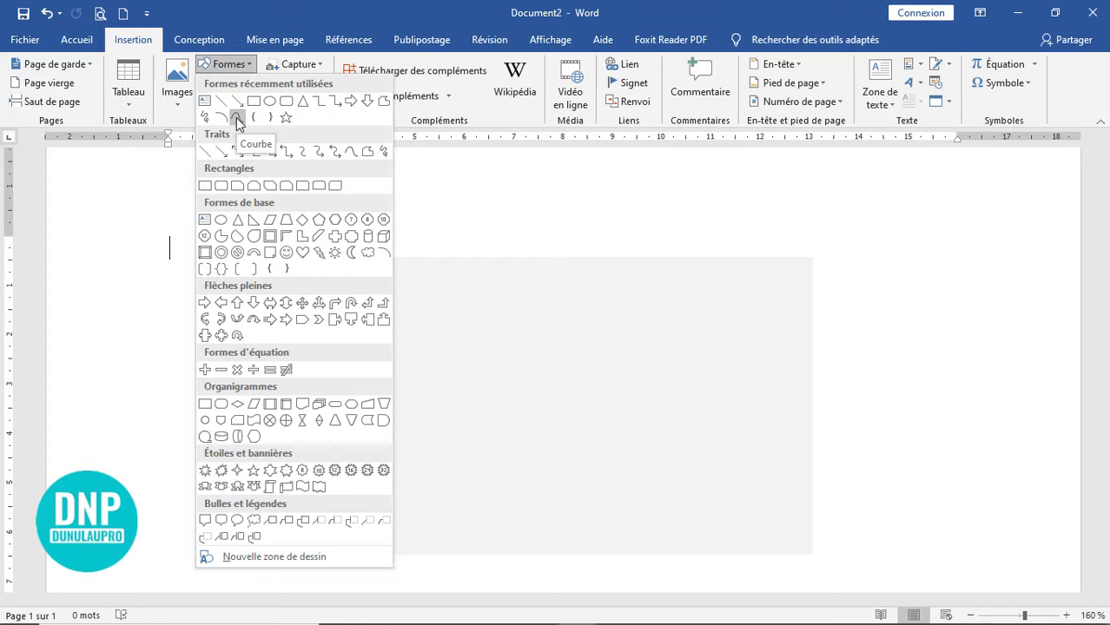
click(237, 120)
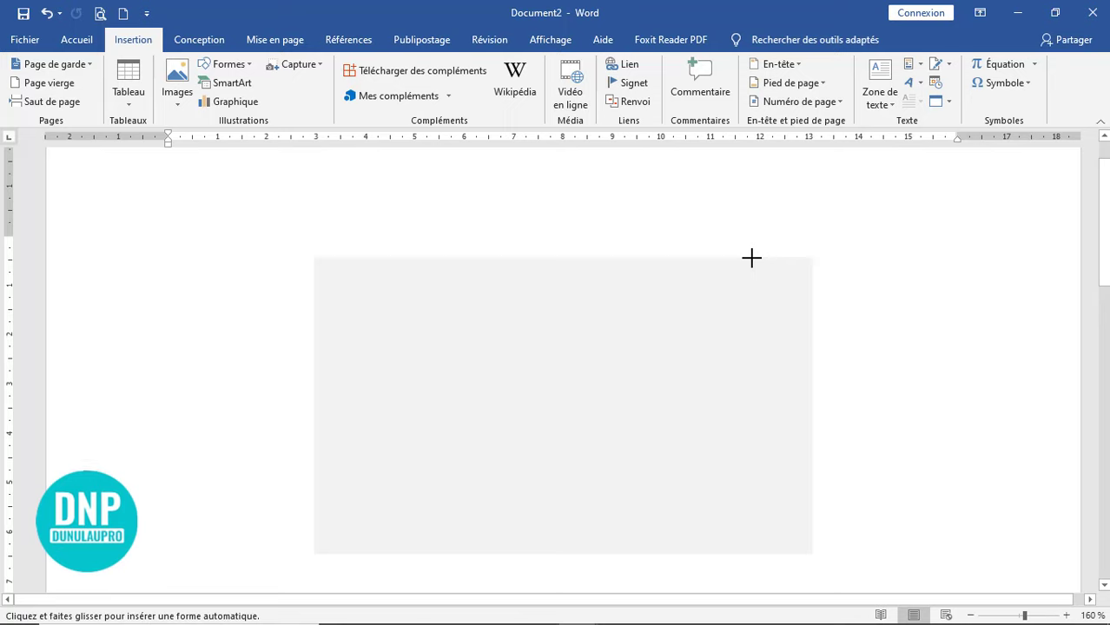
- Draw a closed freeform that curves from the rectangle's top edge down to its bottom, then follows the right corners back
mouse_move(752, 258)
mouse_down()
mouse_move(613, 330)
mouse_move(490, 424)
mouse_up()
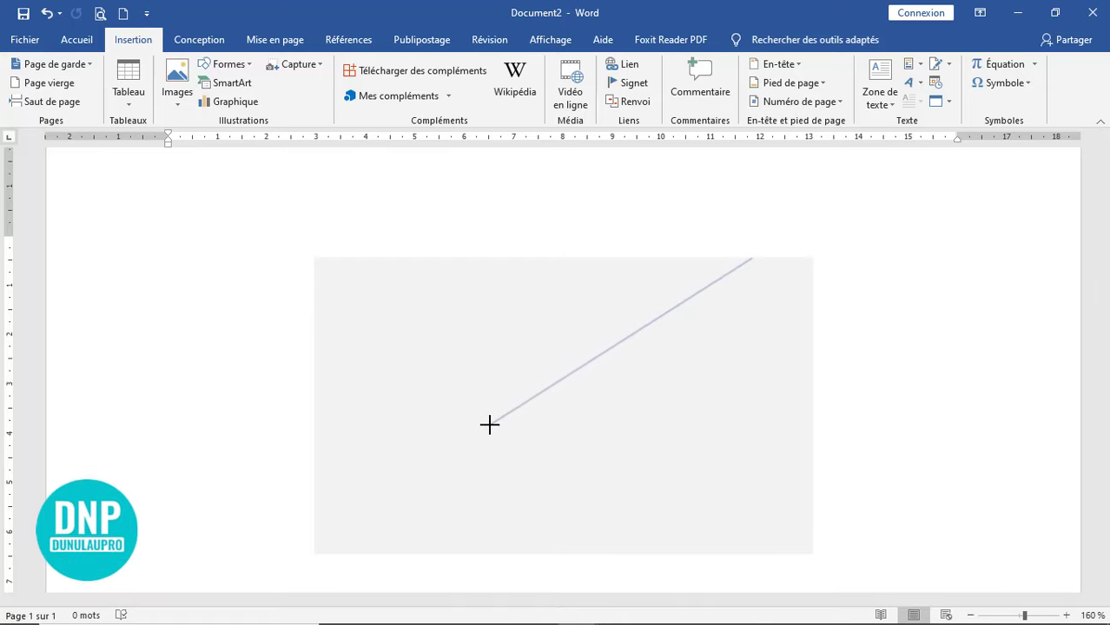
mouse_move(490, 432)
mouse_down()
mouse_move(552, 479)
mouse_move(599, 549)
mouse_up()
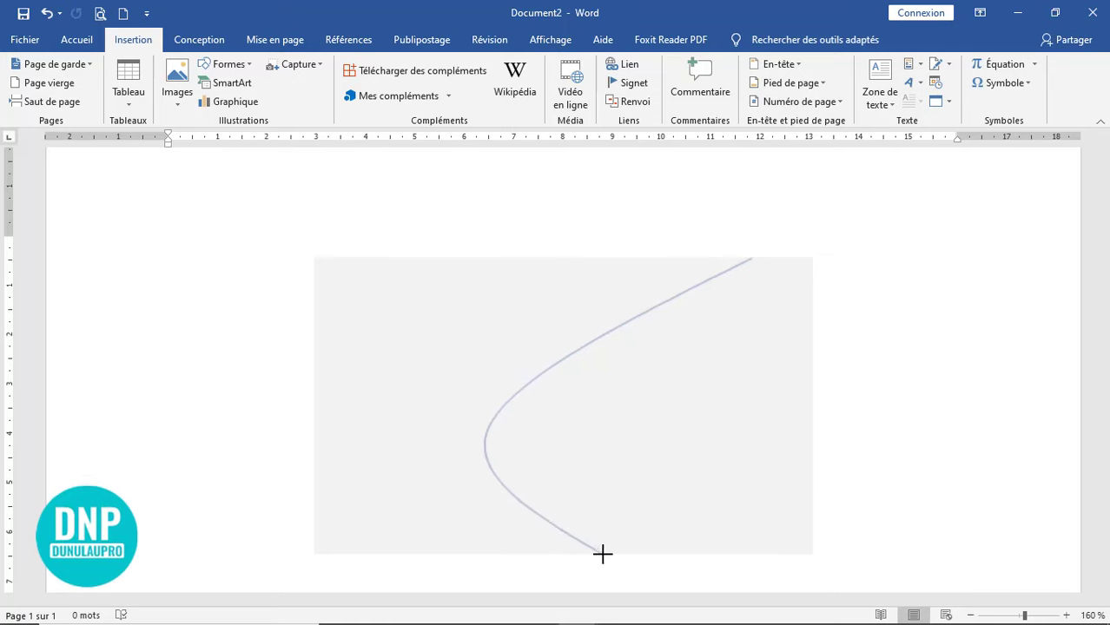
click(604, 554)
click(812, 555)
click(813, 257)
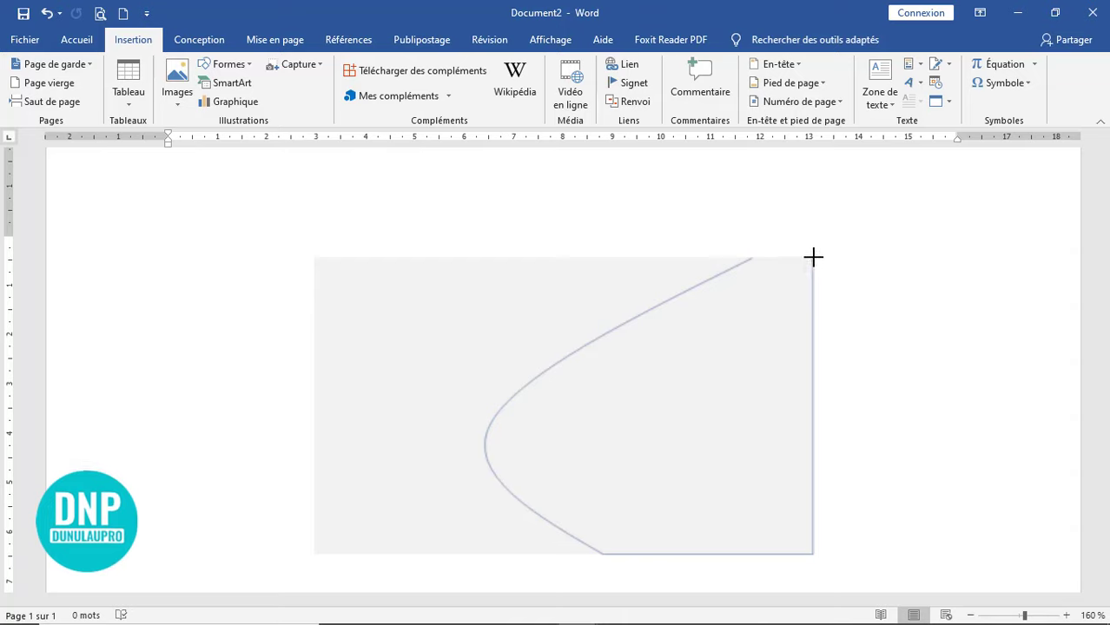
click(753, 255)
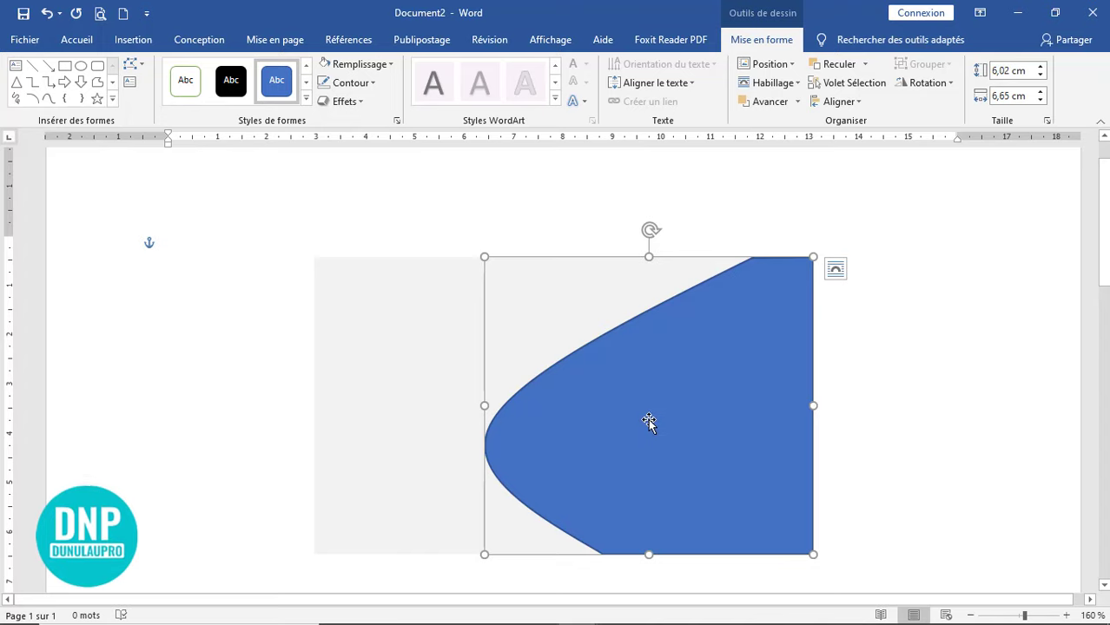
- Fill the curved freeform with the grey swatch and set its outline to Sans contour
click(387, 65)
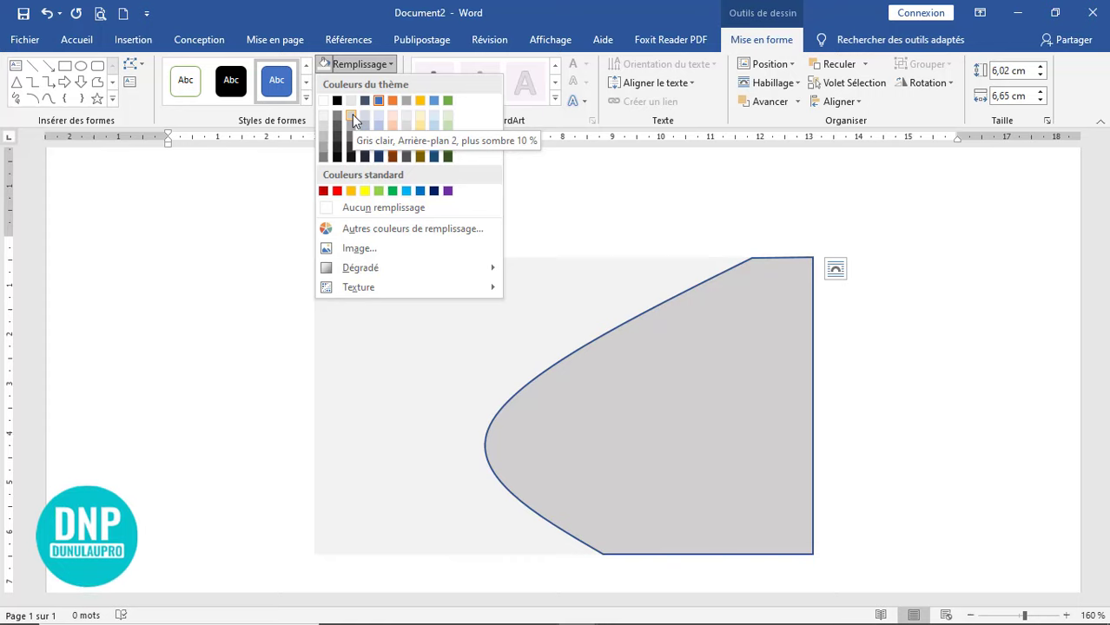
click(352, 114)
click(562, 328)
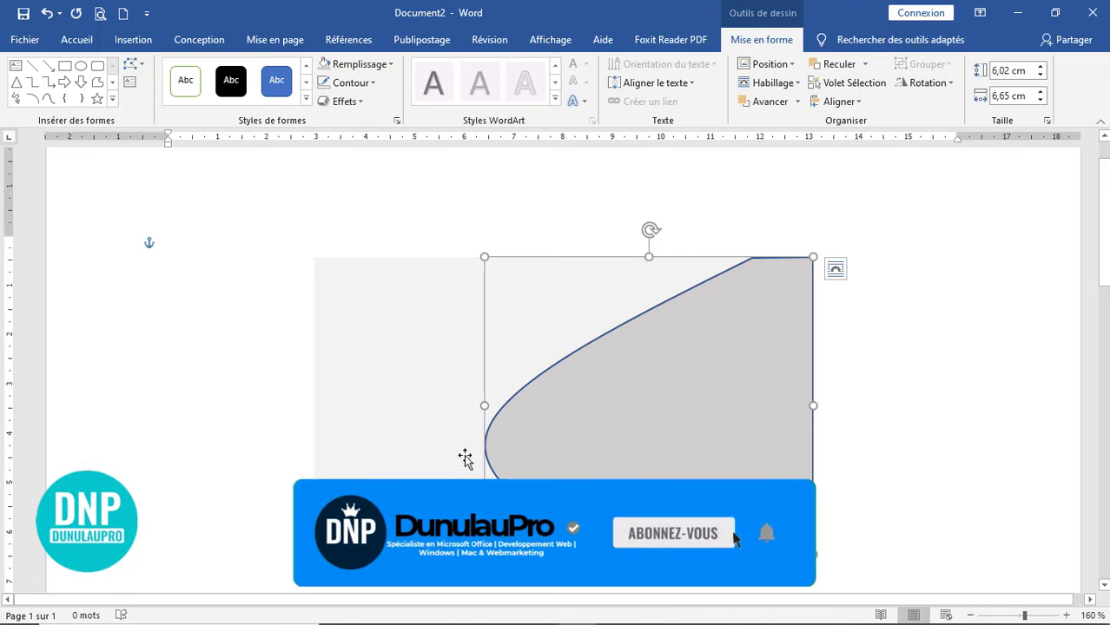
click(365, 86)
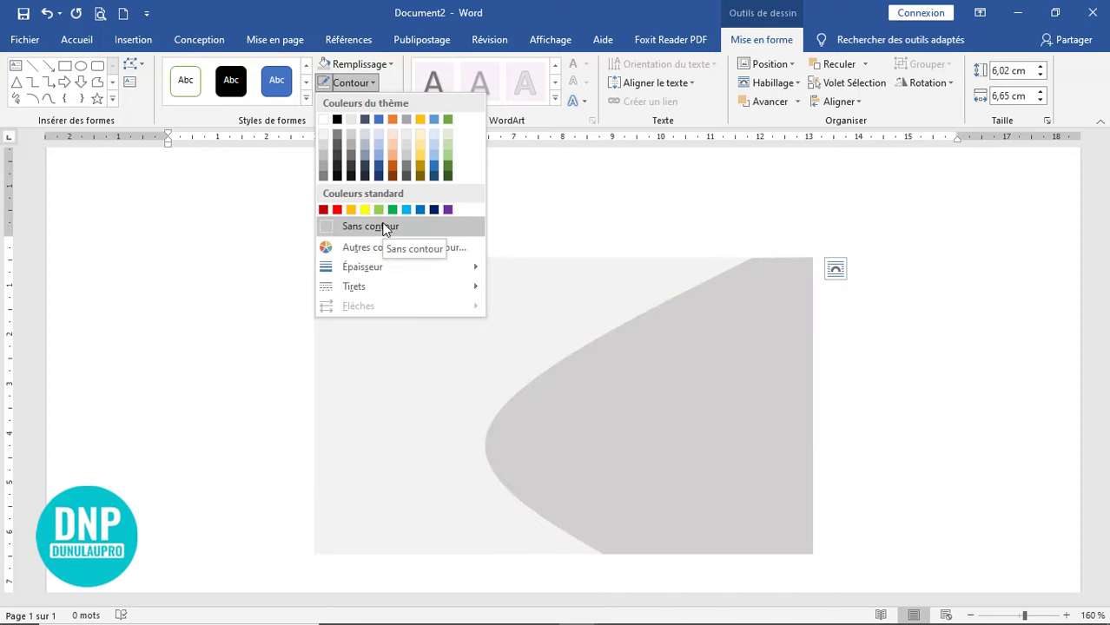
click(385, 227)
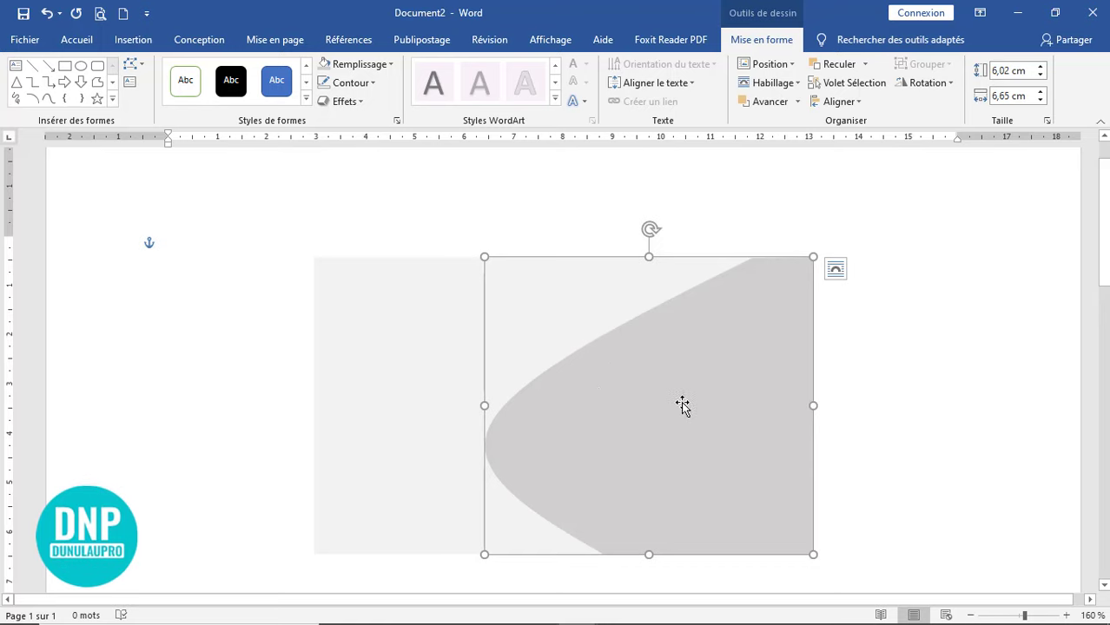
- Copy the grey curved shape and paste a duplicate of it
click(76, 44)
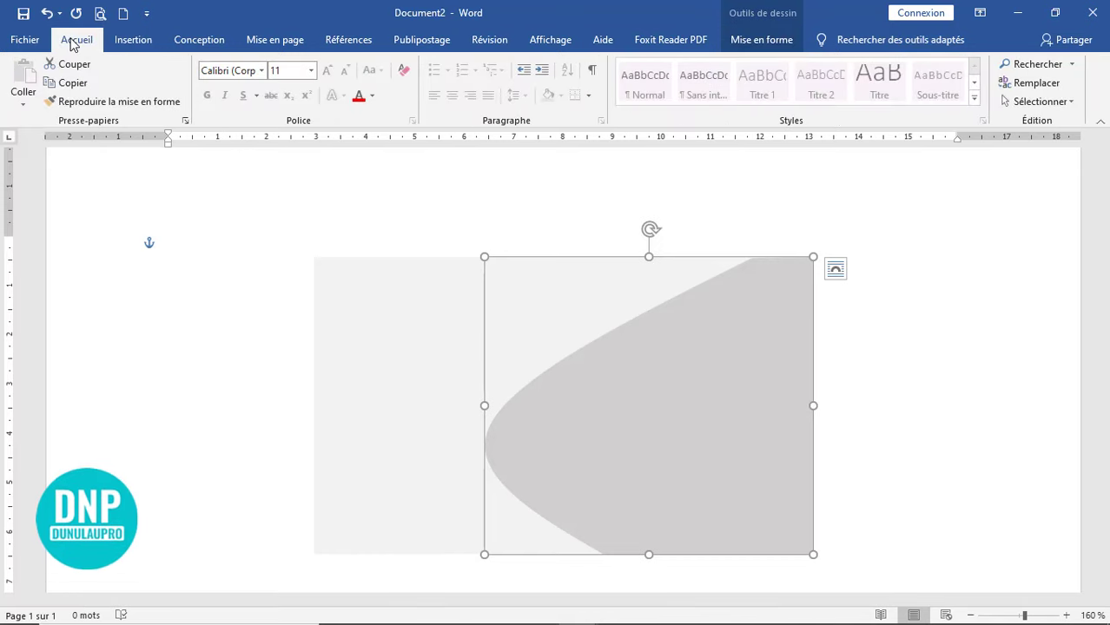
click(72, 87)
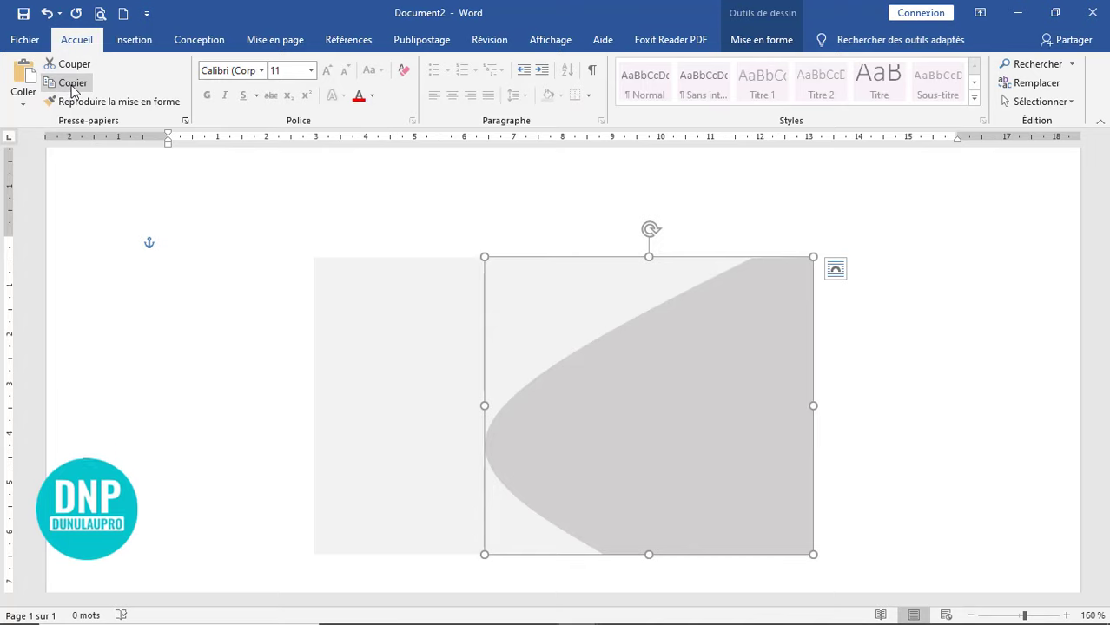
click(19, 75)
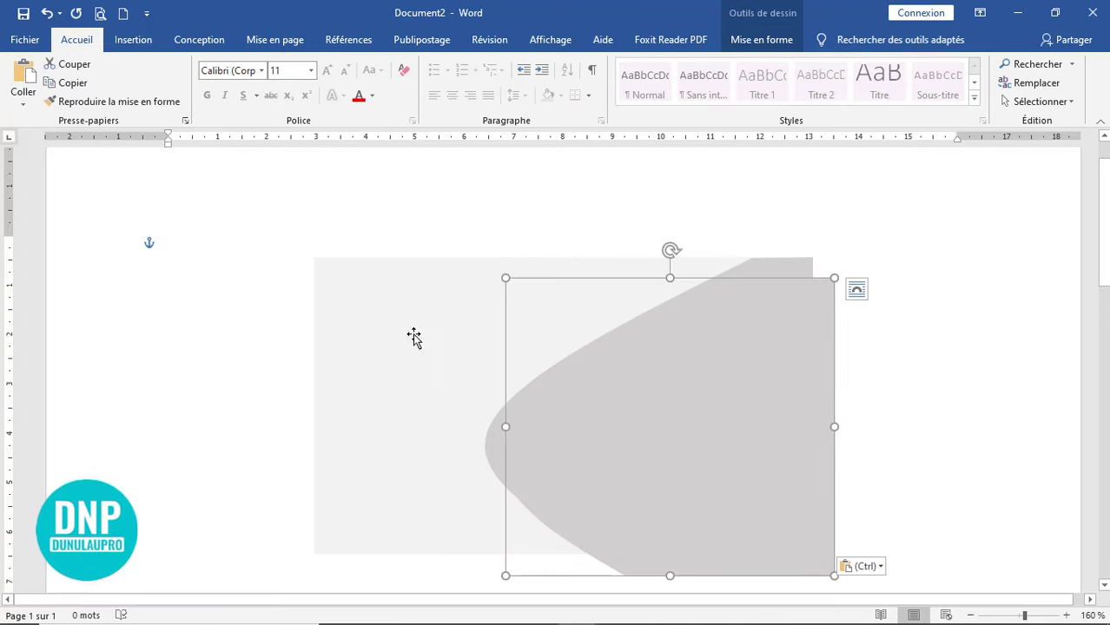
- Fill the duplicate with Bleu, Accentuation5, plus sombre 50 %
double_click(748, 414)
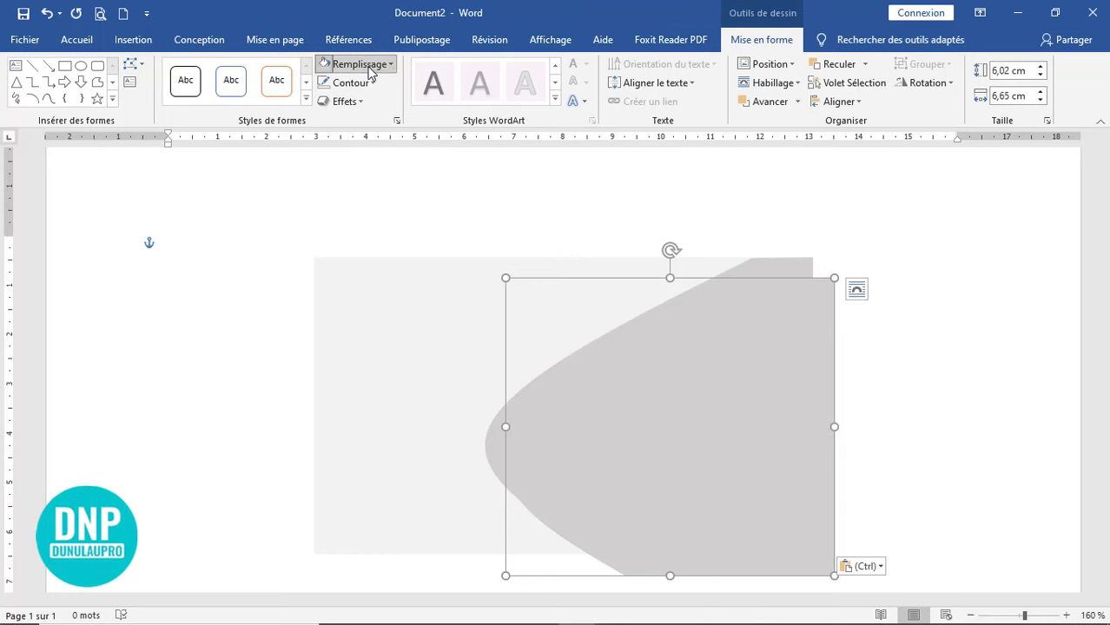
click(369, 67)
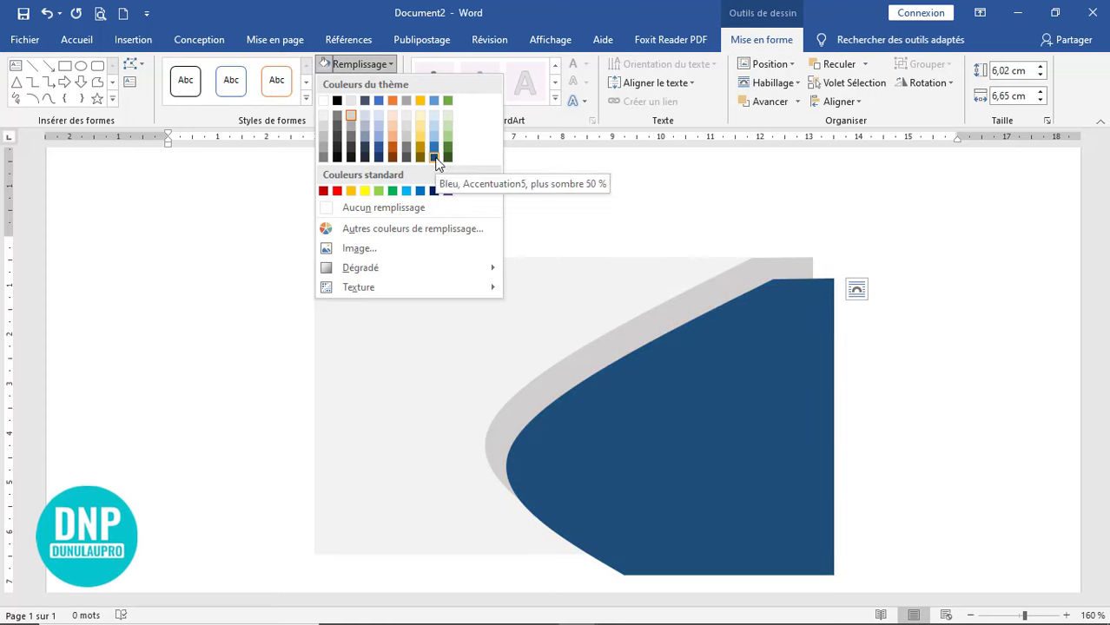
click(435, 159)
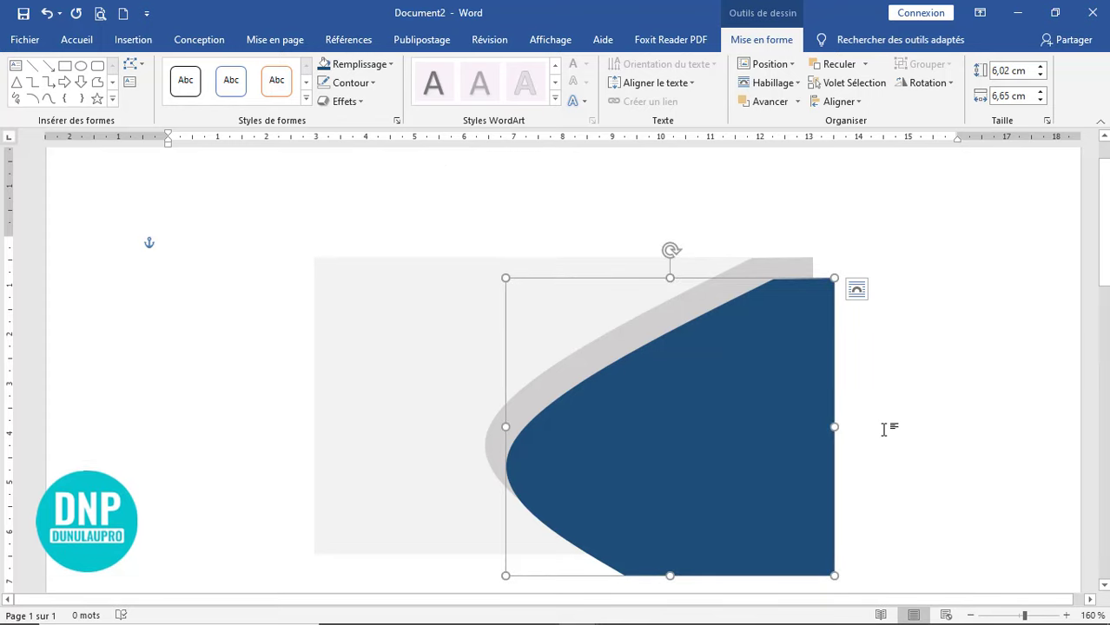
scroll(834, 419, down, 3)
scroll(830, 430, up, 4)
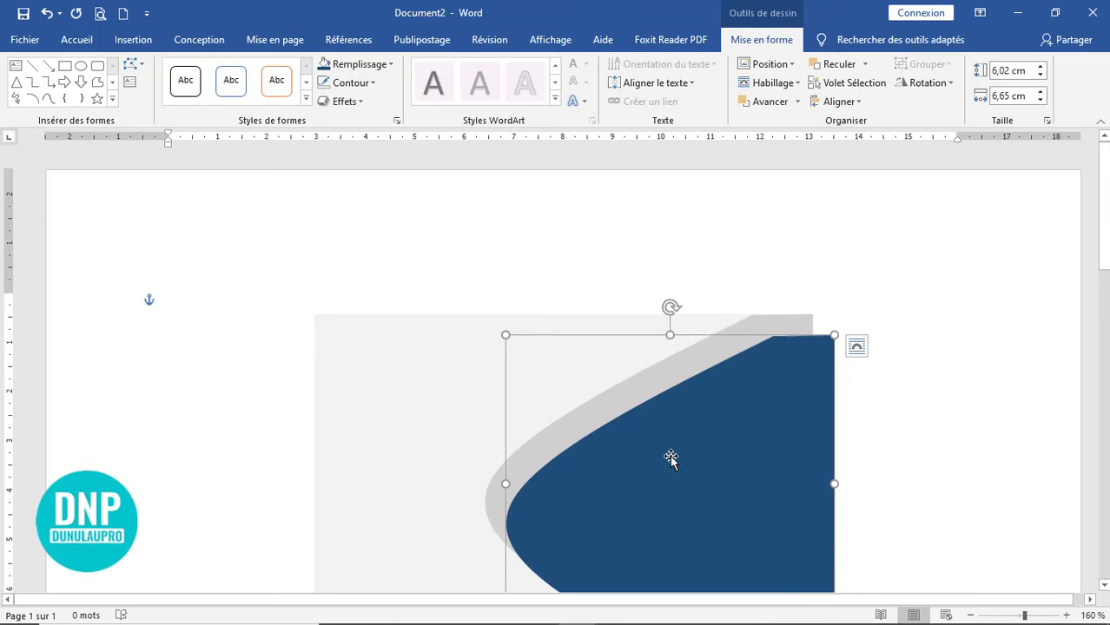
- Nudge the dark-blue shape up twice and right once until it sits flush with the banner's top
drag(674, 455, 677, 449)
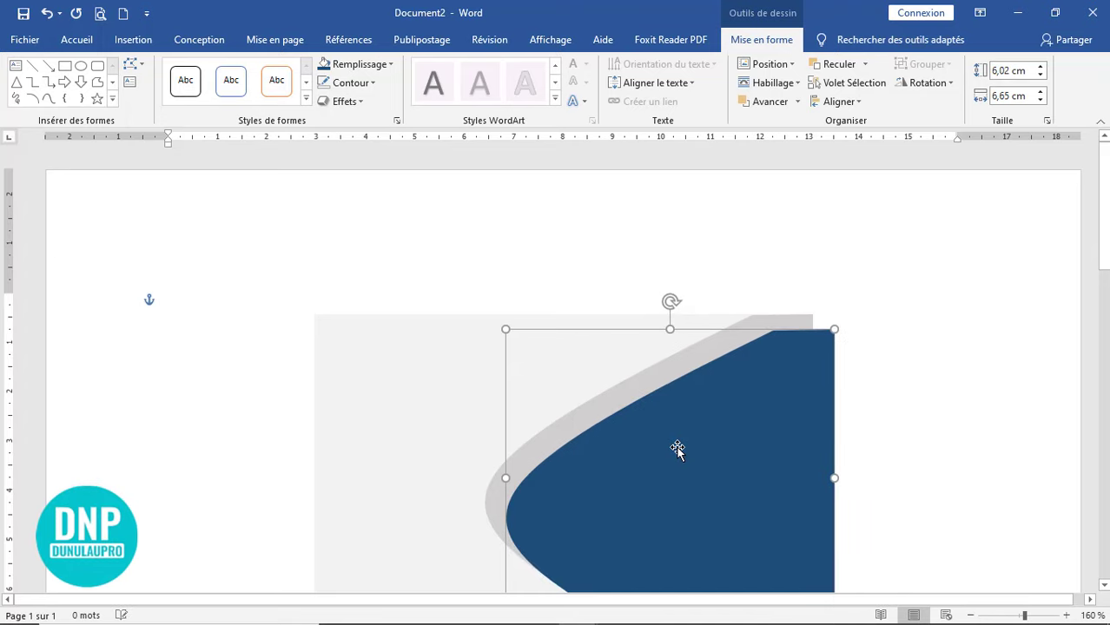
key(Up)
key(Up)
key(Up)
key(Up)
key(Up)
key(Up)
key(Up)
key(Up)
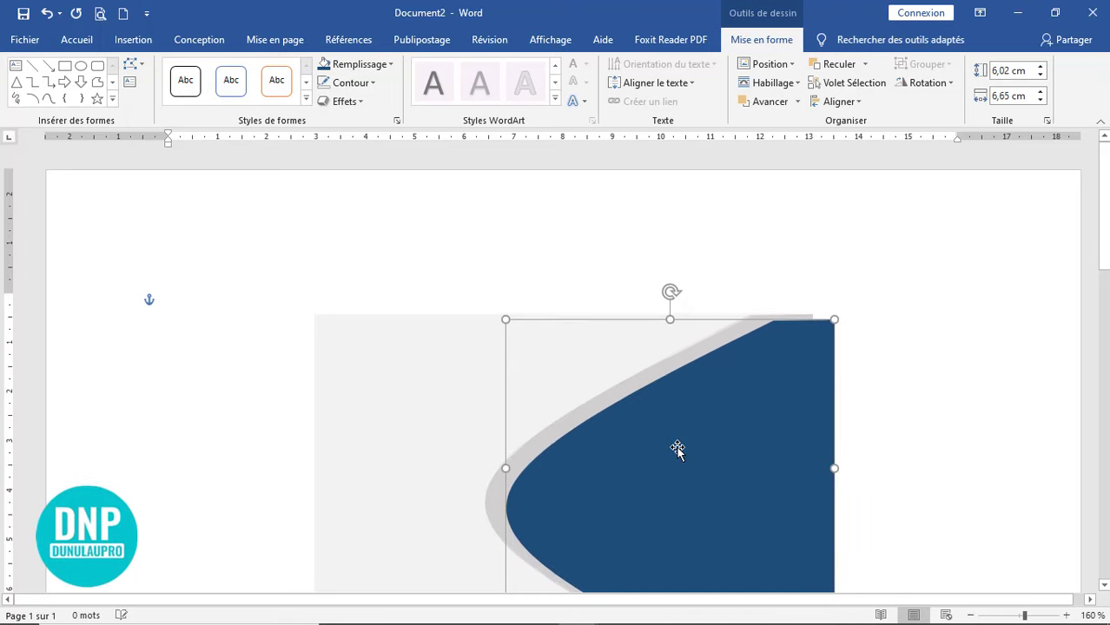
key(Up)
key(Up)
key(Up)
key(Up)
key(Up)
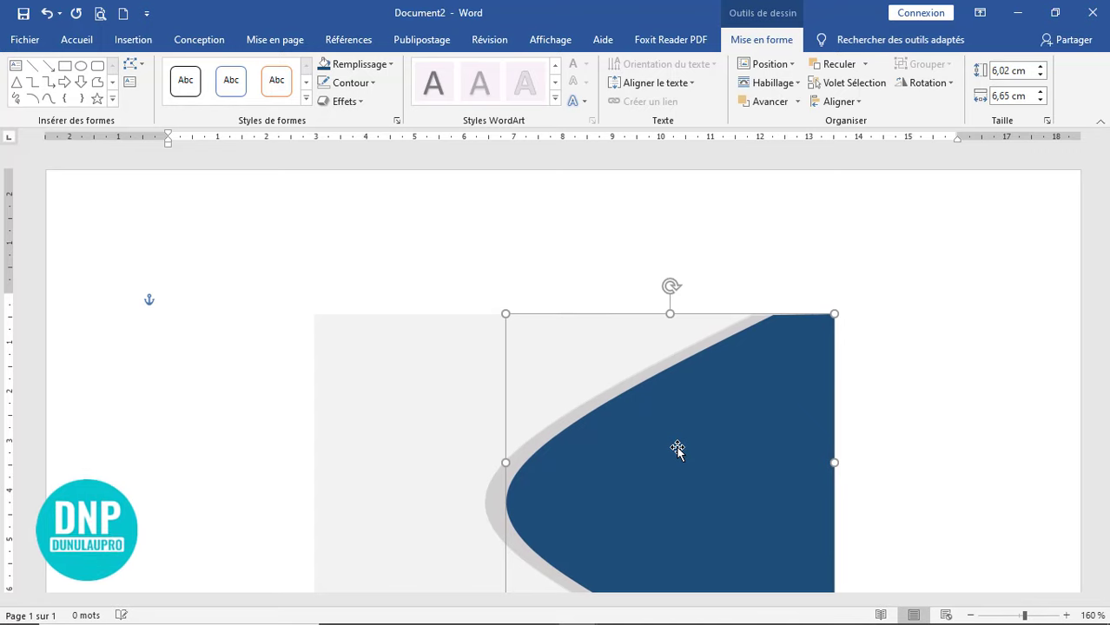
key(Right)
key(Right)
key(Right)
key(Right)
key(Right)
key(Right)
key(Right)
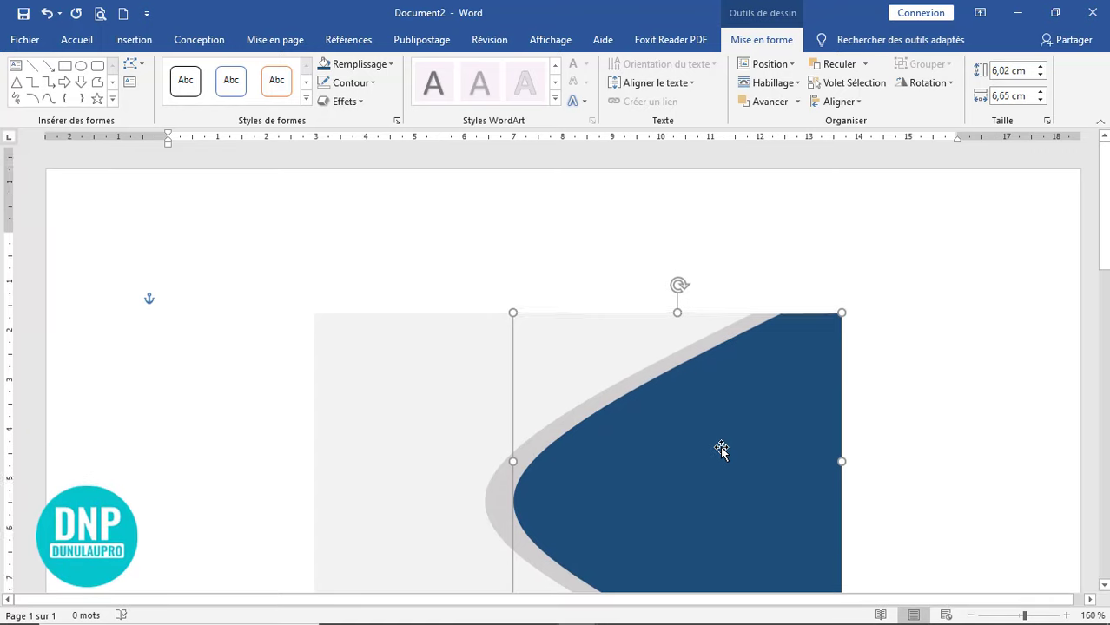
scroll(721, 449, down, 1)
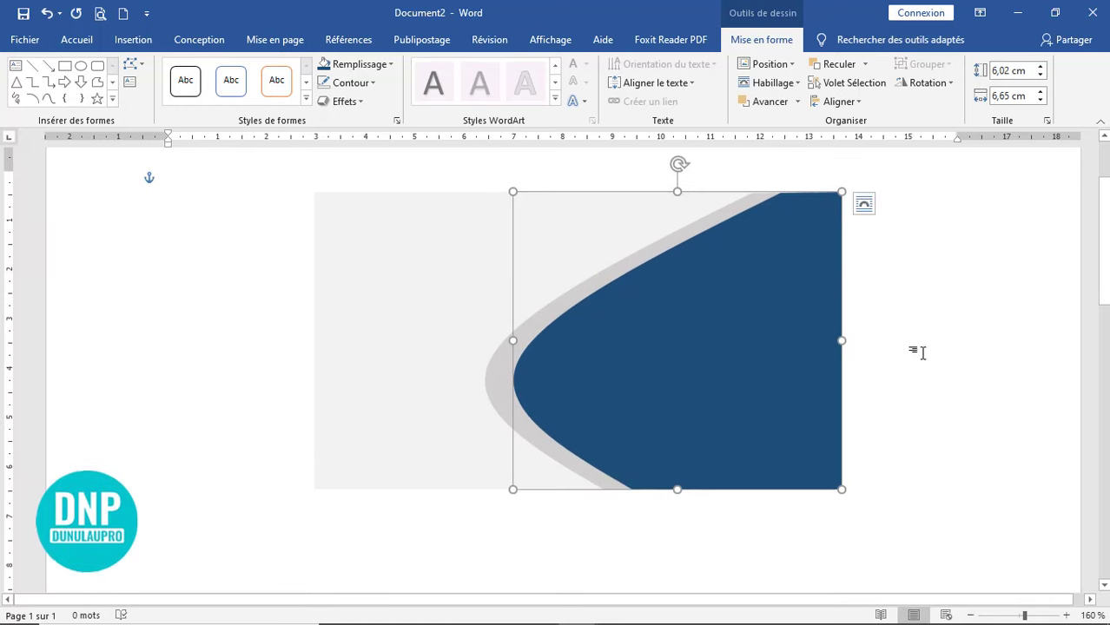
click(916, 327)
click(679, 354)
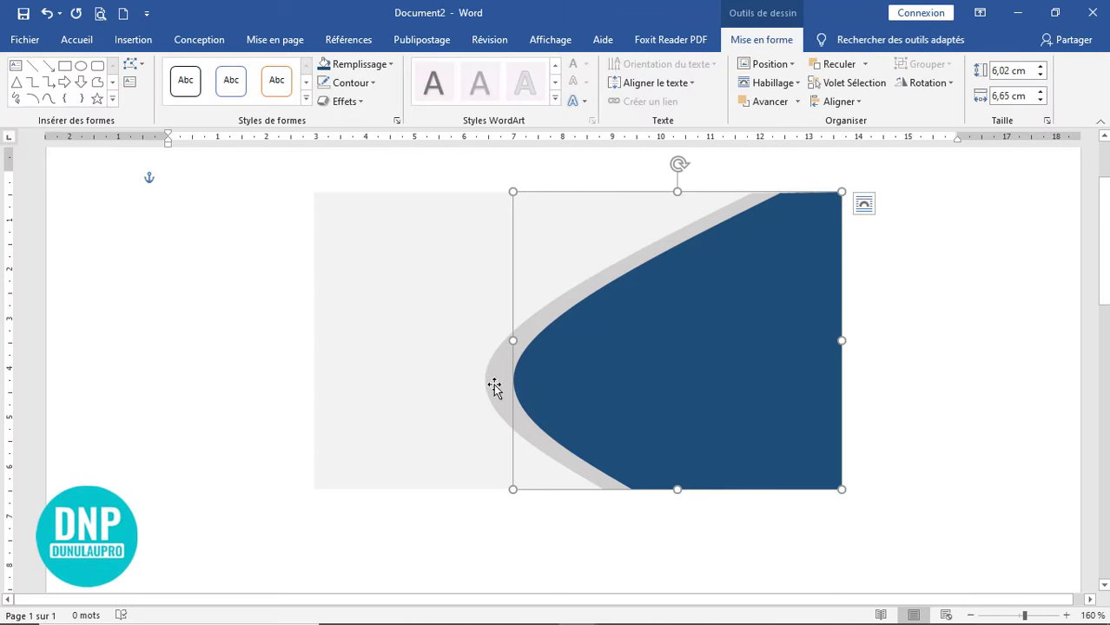
click(907, 340)
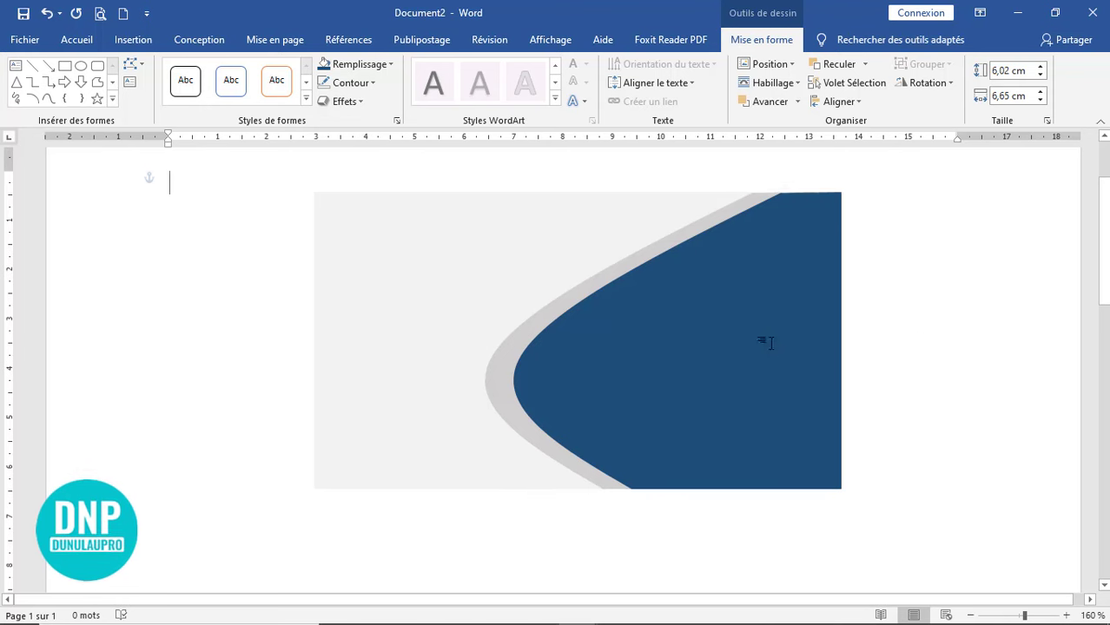
click(732, 350)
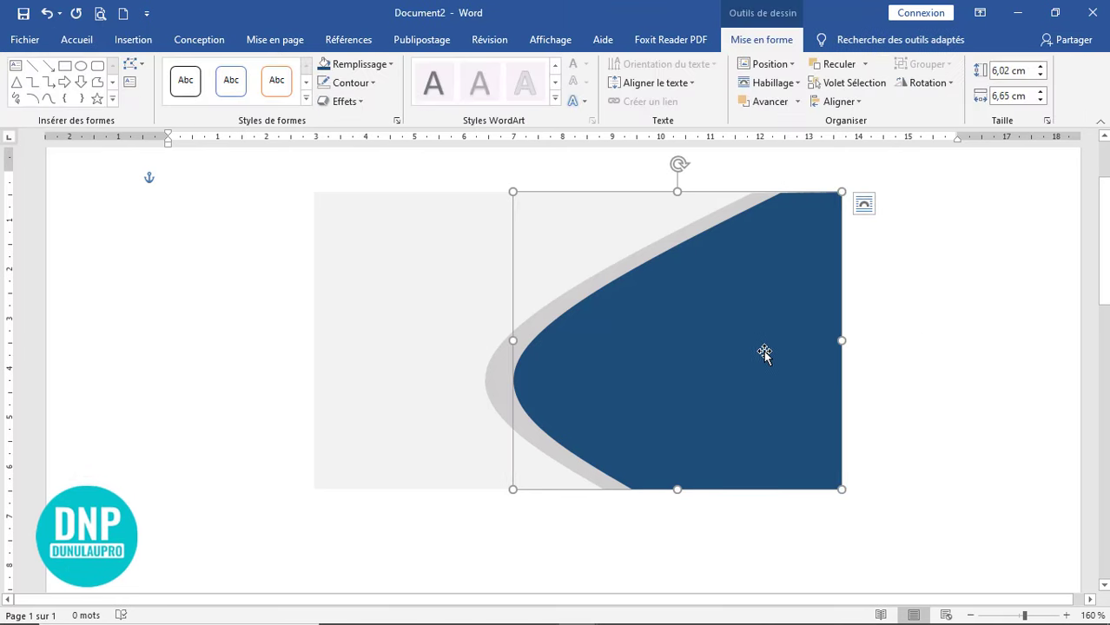
- Use Modifier les points to pull the blue shape's left vertex left and its bottom vertex right
click(141, 68)
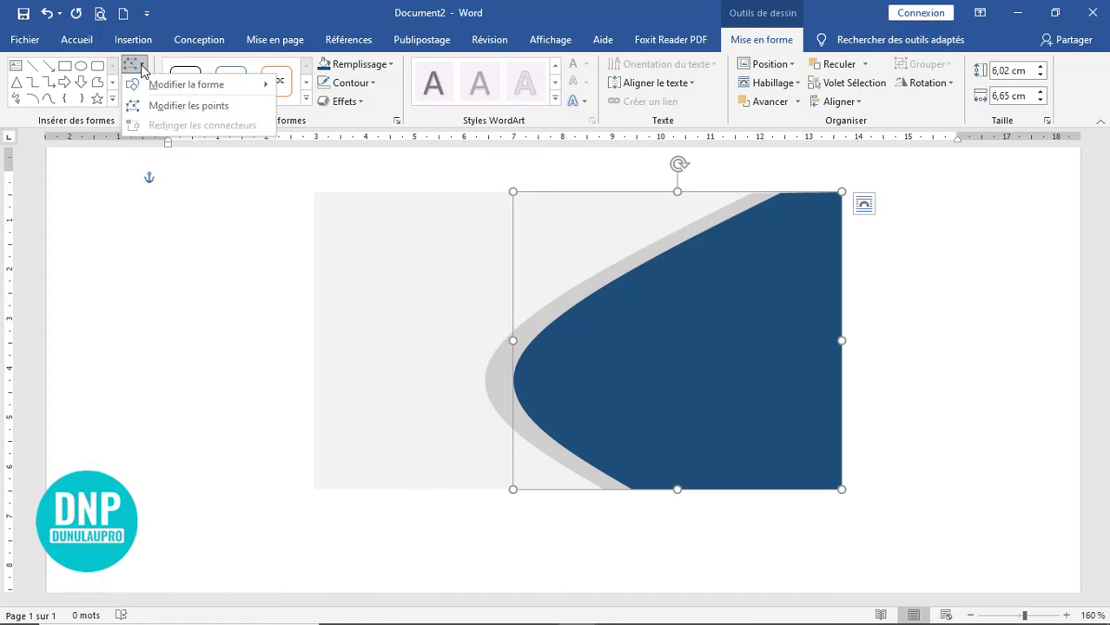
click(196, 108)
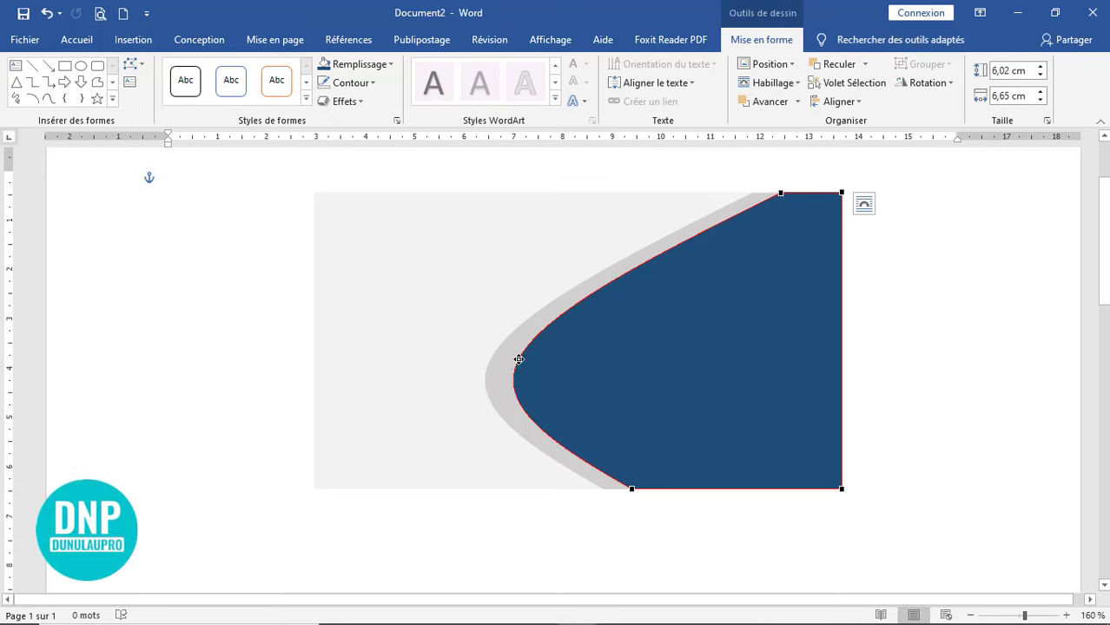
drag(518, 360, 508, 363)
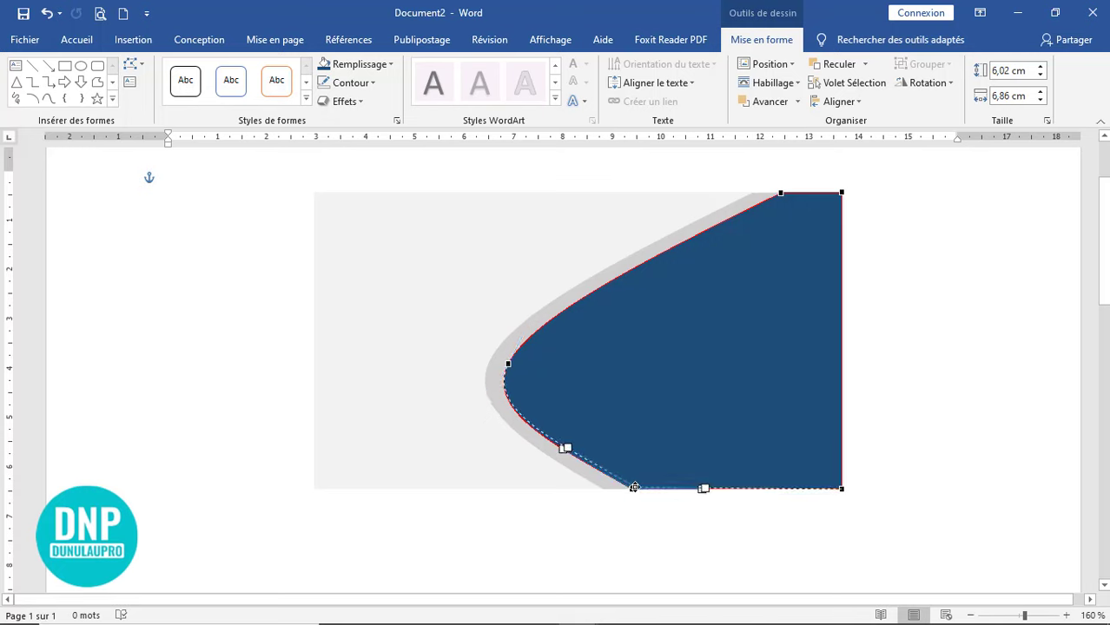
drag(635, 488, 641, 489)
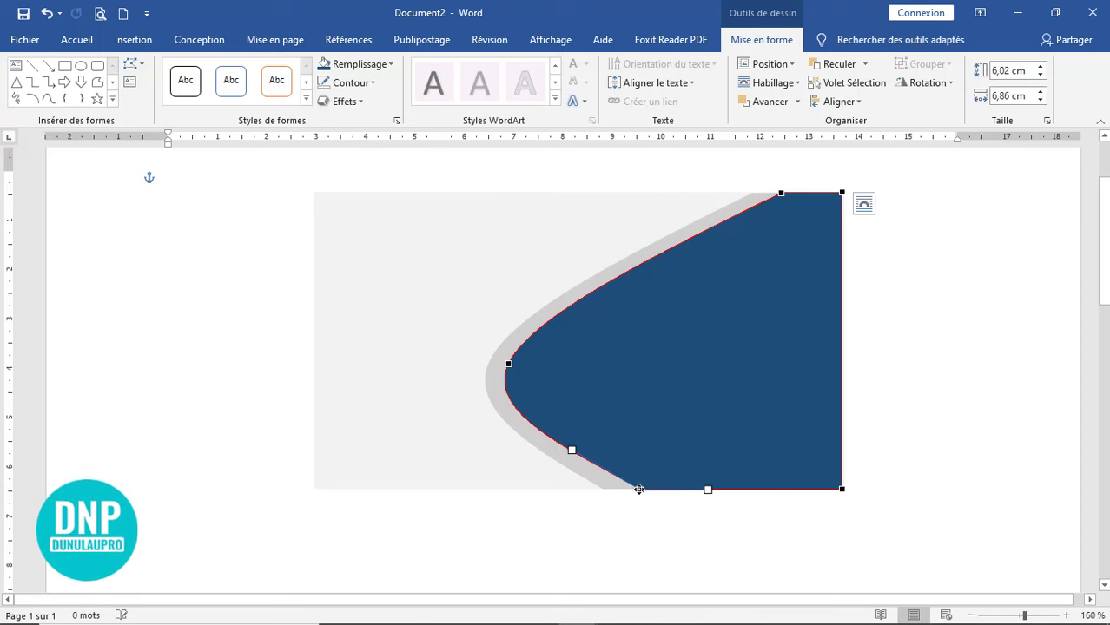
click(675, 538)
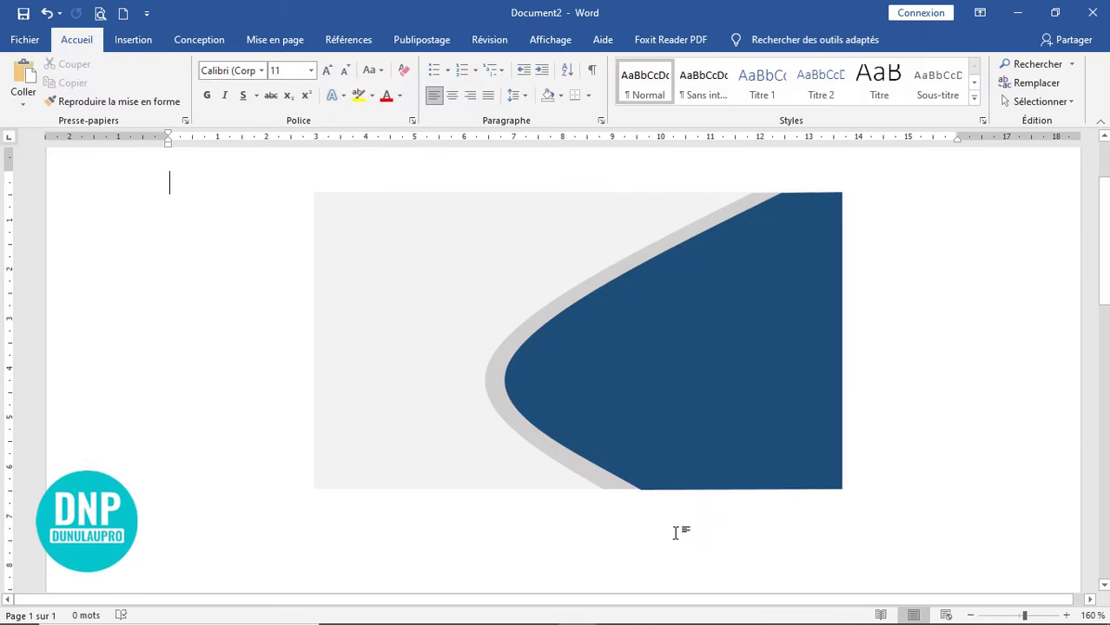
click(790, 406)
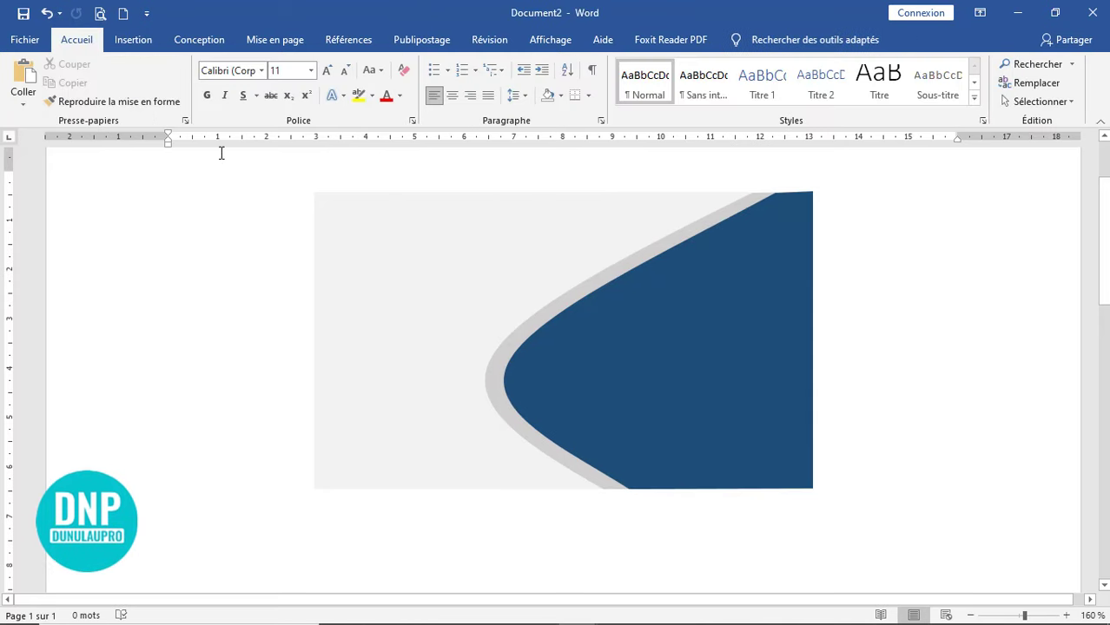
- Draw a small 1,34 cm by 2,19 cm rectangle near the banner's top-left corner
click(136, 42)
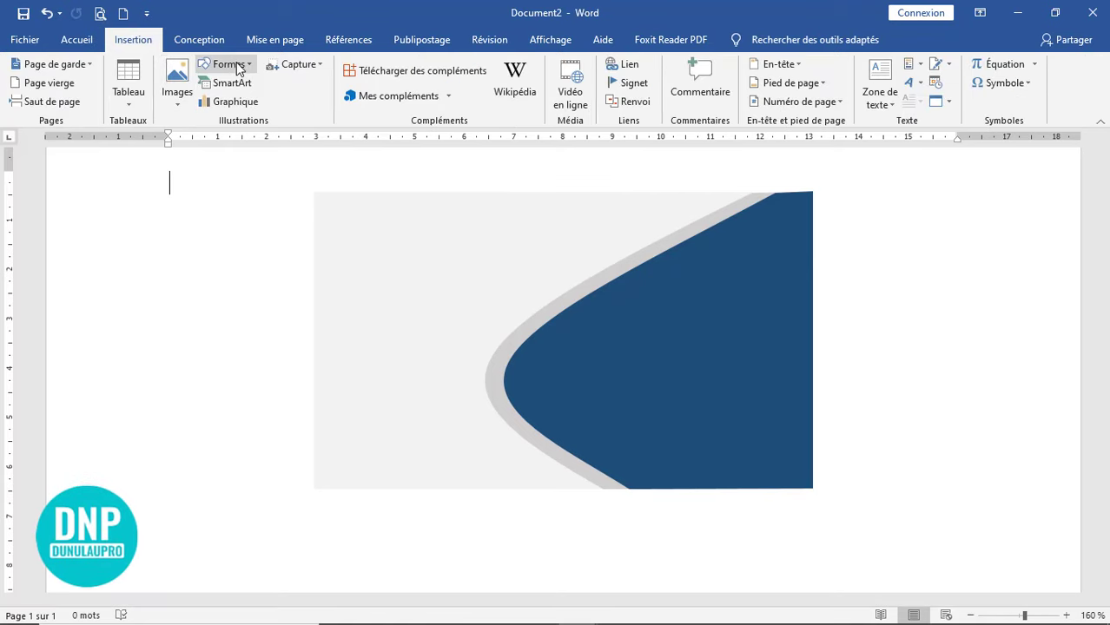
click(228, 65)
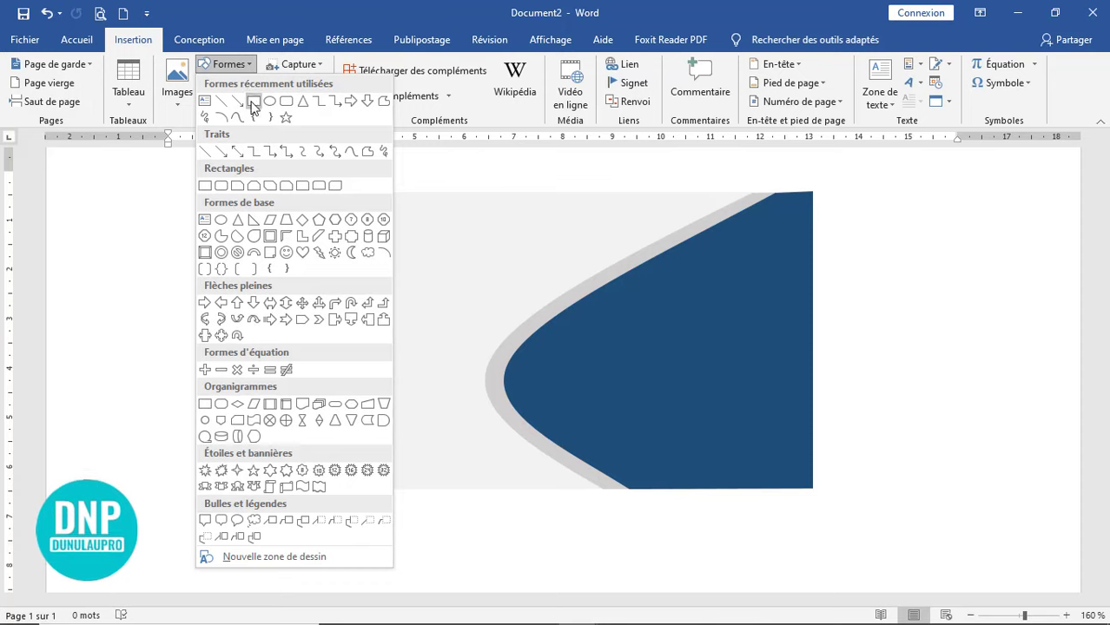
click(253, 102)
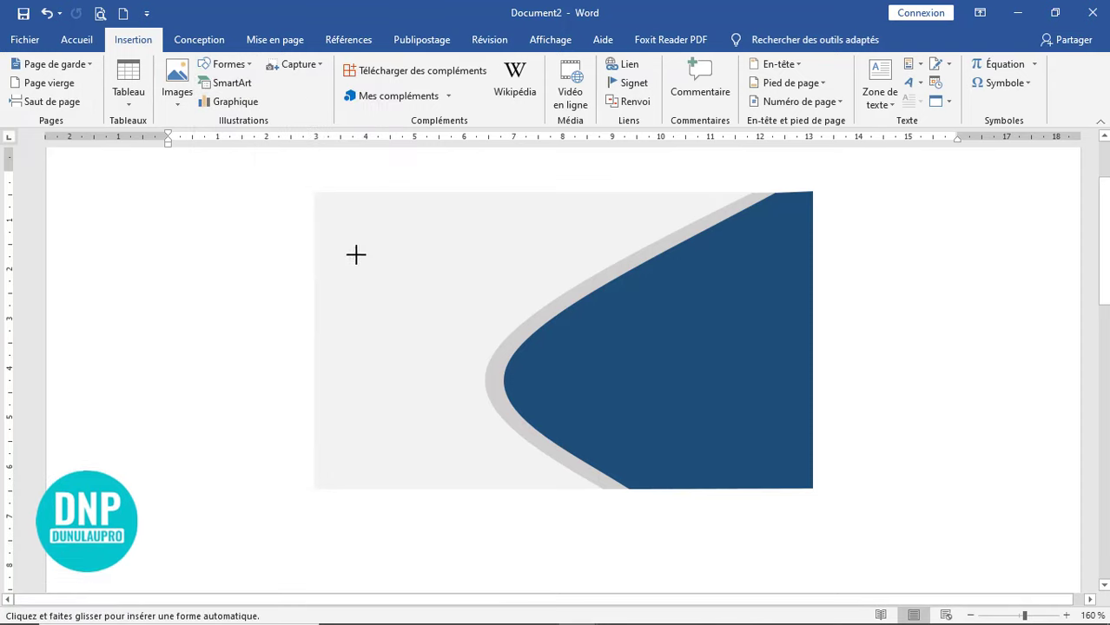
mouse_move(347, 219)
mouse_down()
mouse_move(342, 258)
mouse_move(392, 313)
mouse_move(453, 284)
mouse_up()
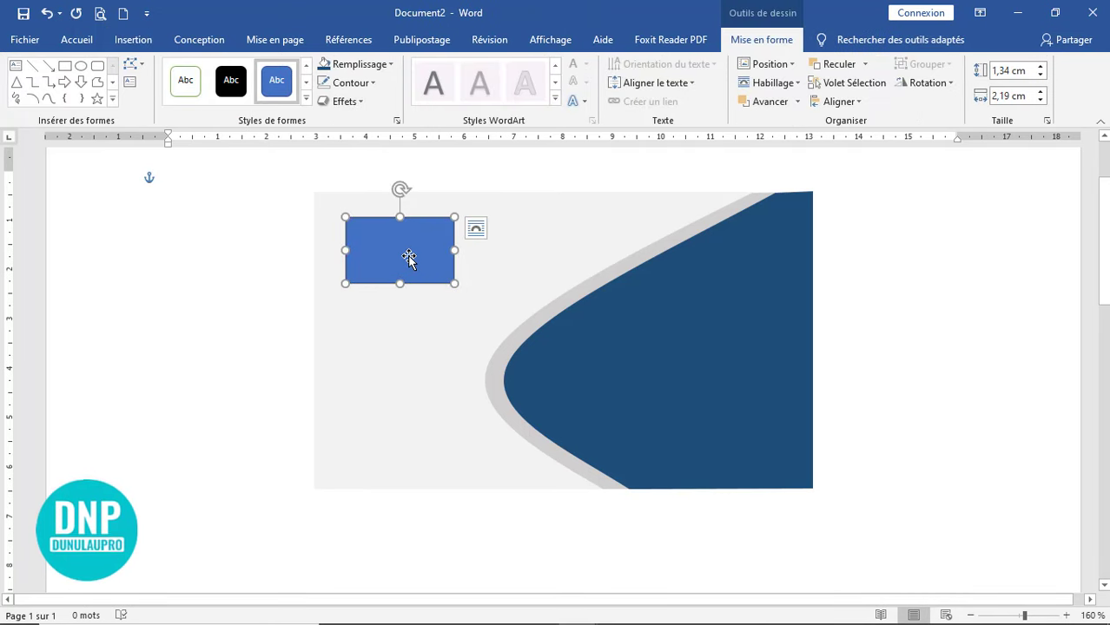
- Fill the top-left rectangle with the logo1.png picture from the Logo web folder
click(388, 65)
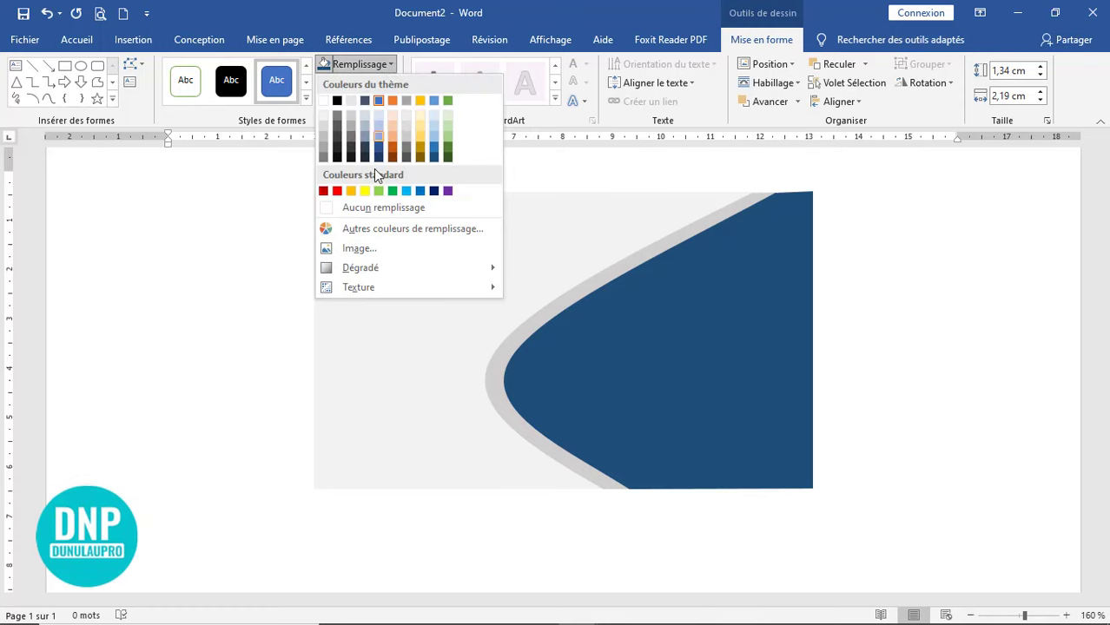
click(386, 248)
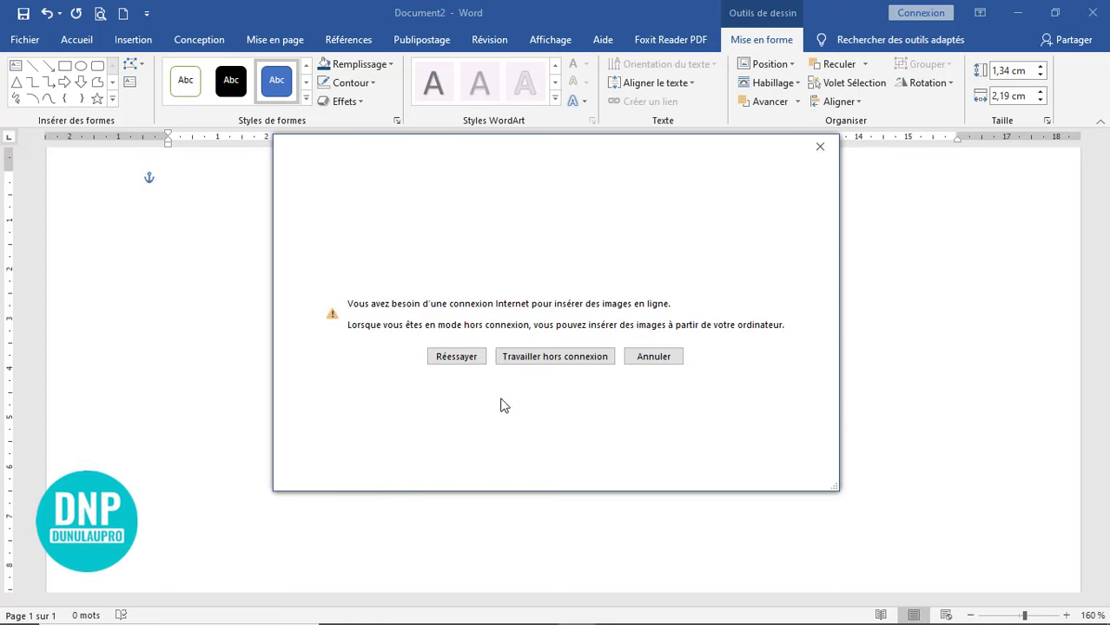
click(565, 361)
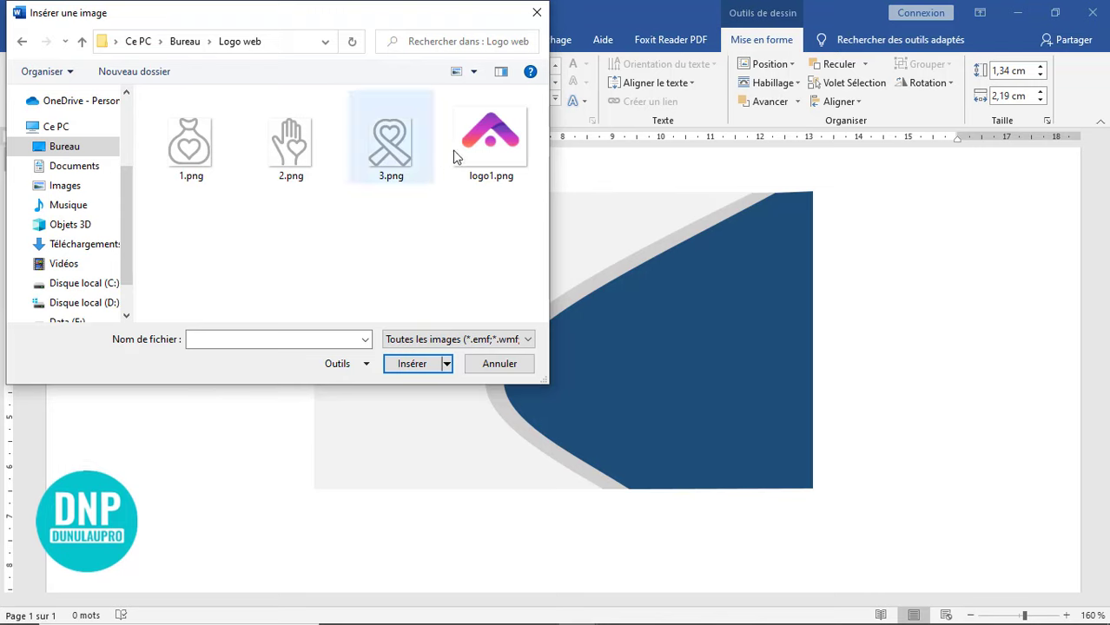
click(491, 129)
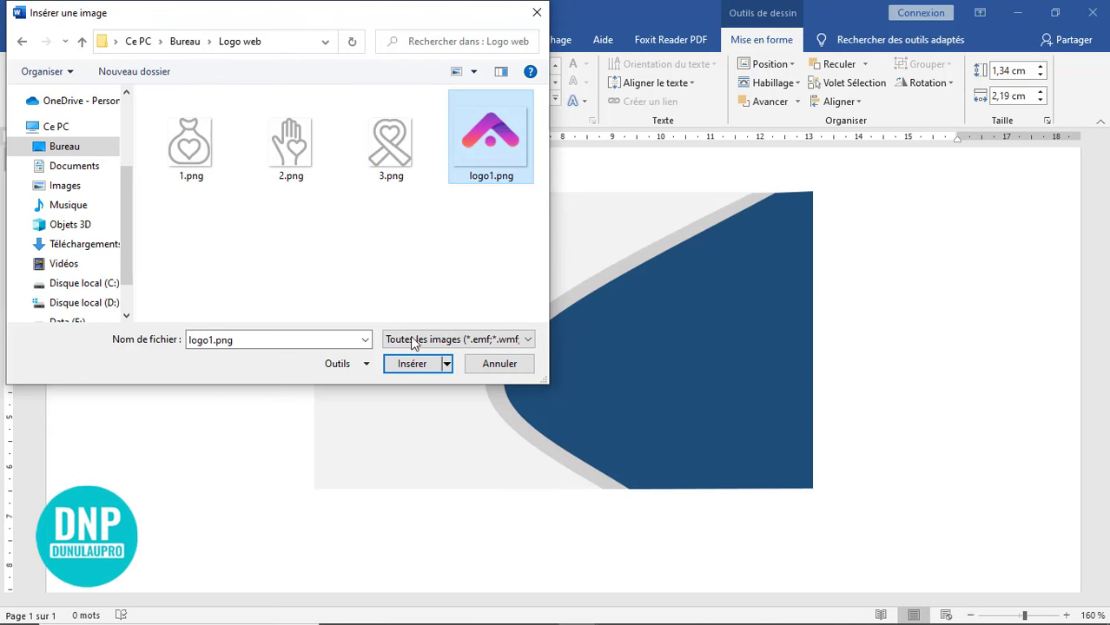
click(413, 365)
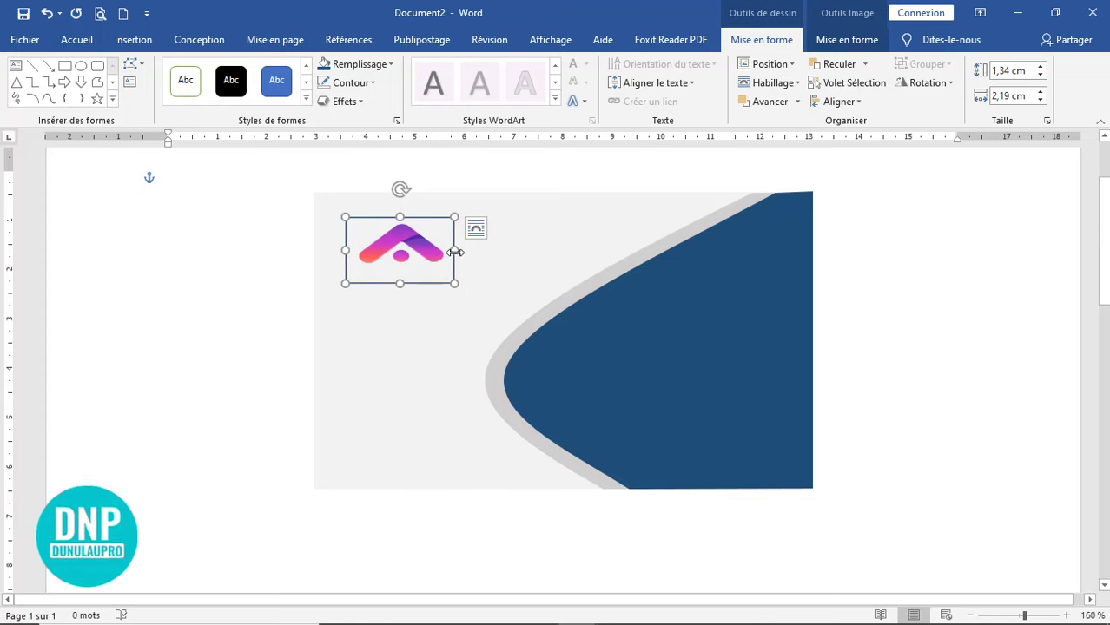
- Narrow the logo to 1,57 cm wide and fit it snugly into the banner's top-left corner
drag(450, 251, 436, 251)
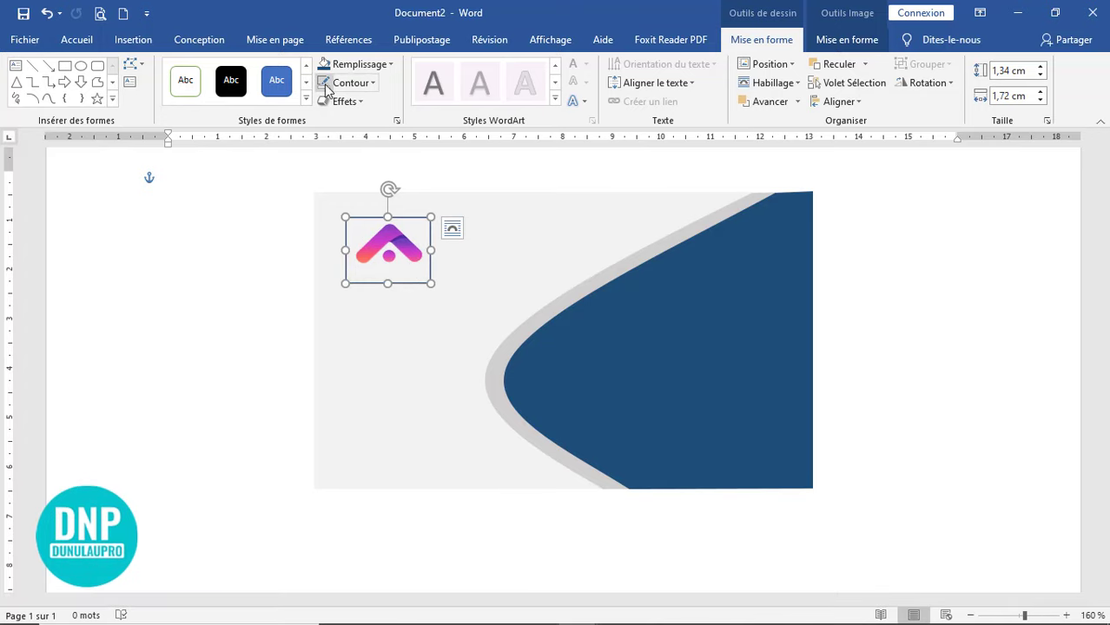
drag(402, 256, 375, 233)
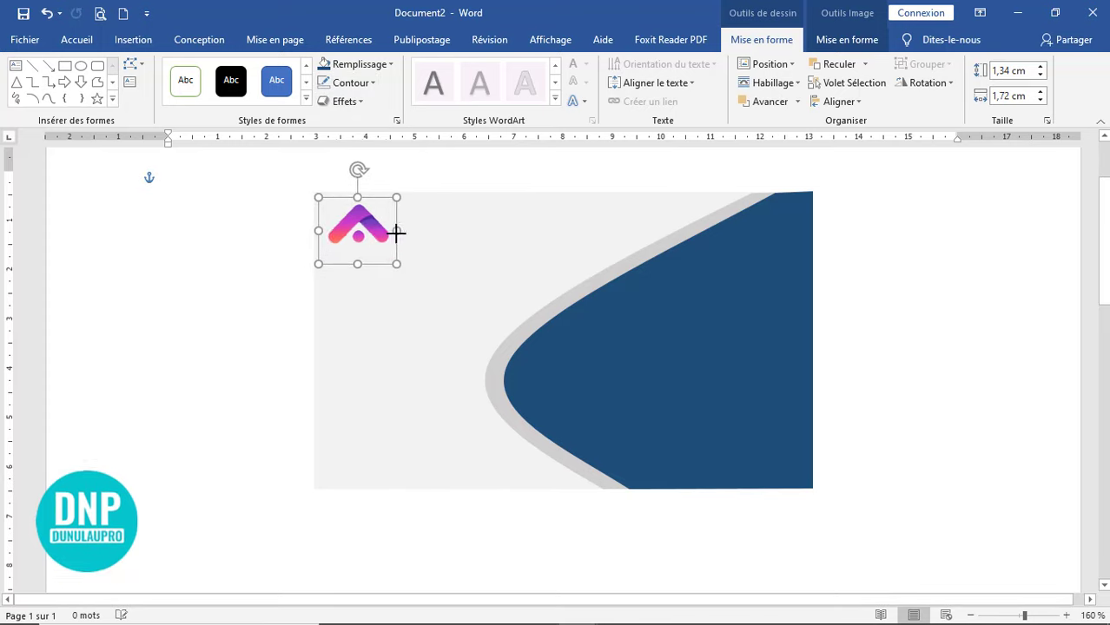
click(861, 359)
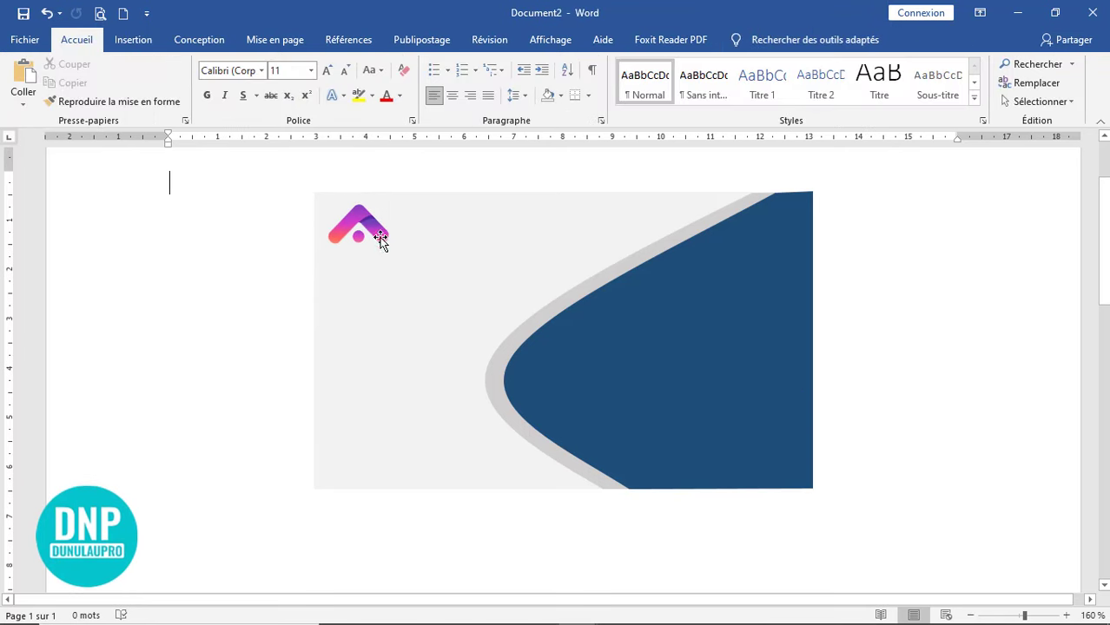
drag(397, 264, 405, 275)
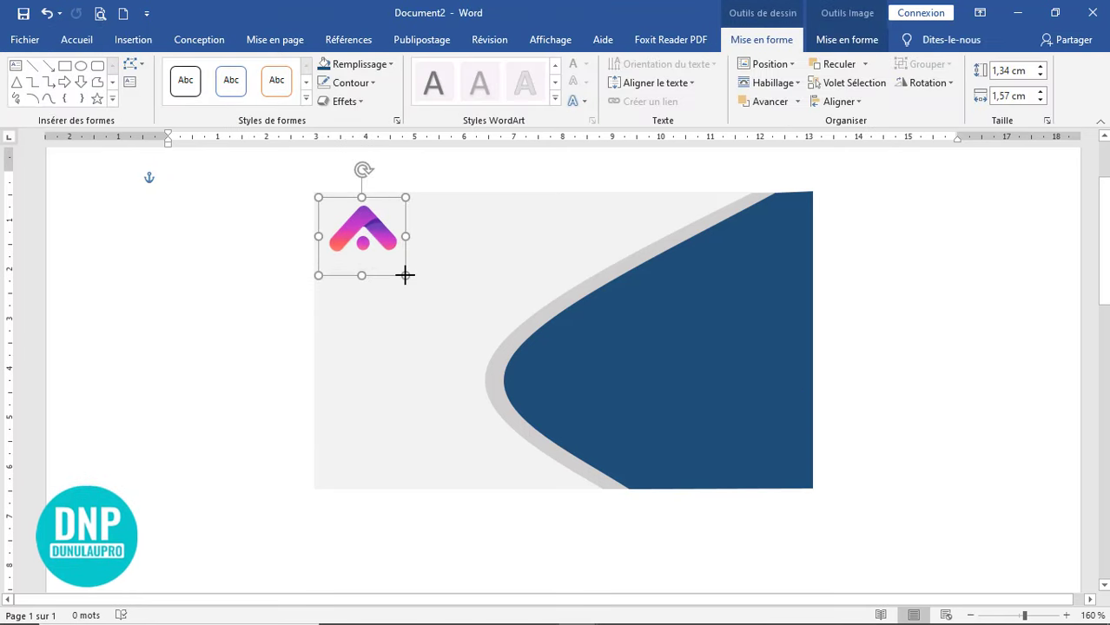
click(865, 293)
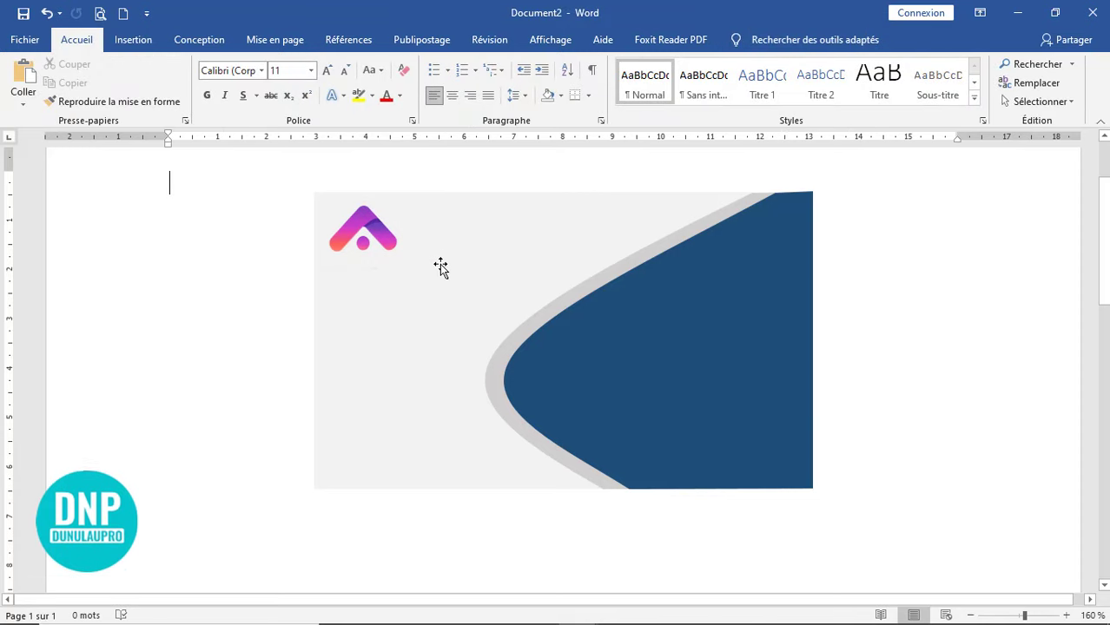
click(131, 40)
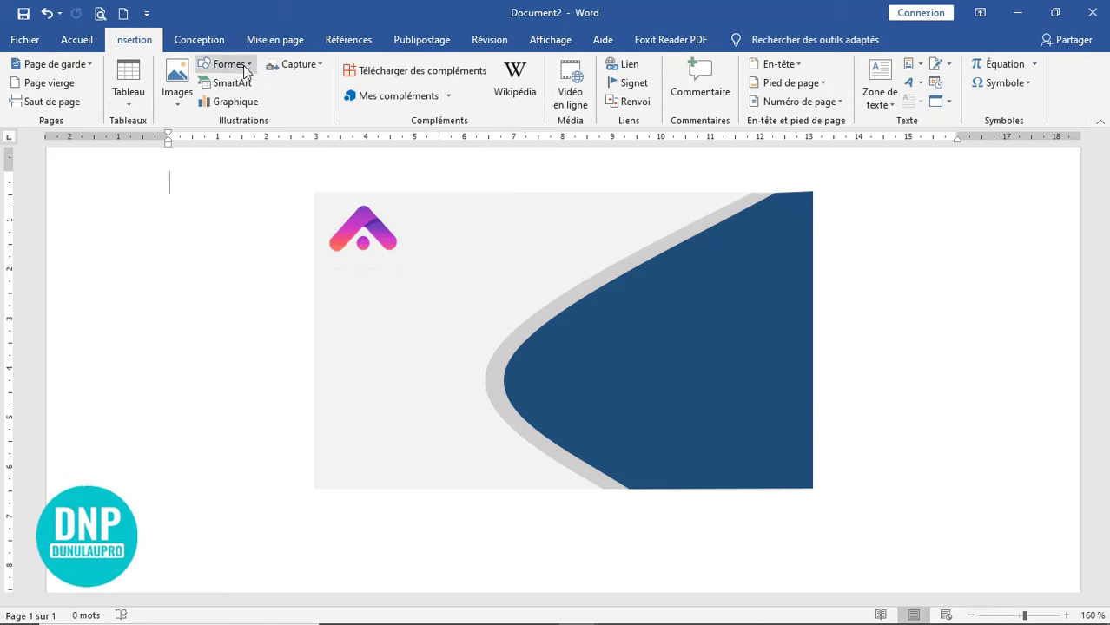
- Draw a text box right of the logo containing 'Nom de votre entreprise'
click(244, 65)
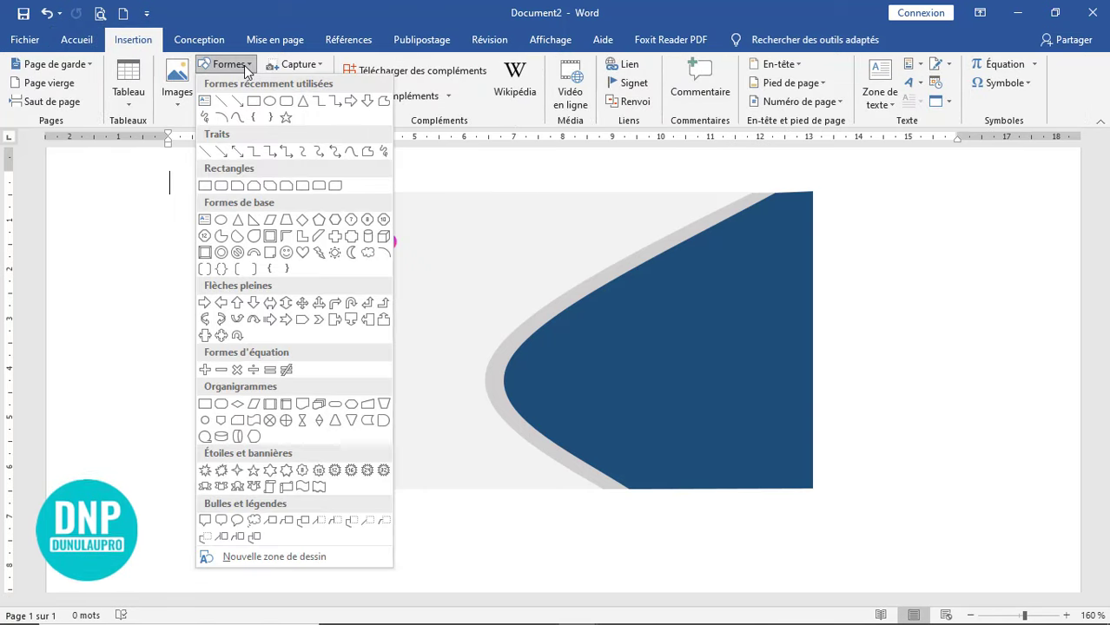
click(204, 103)
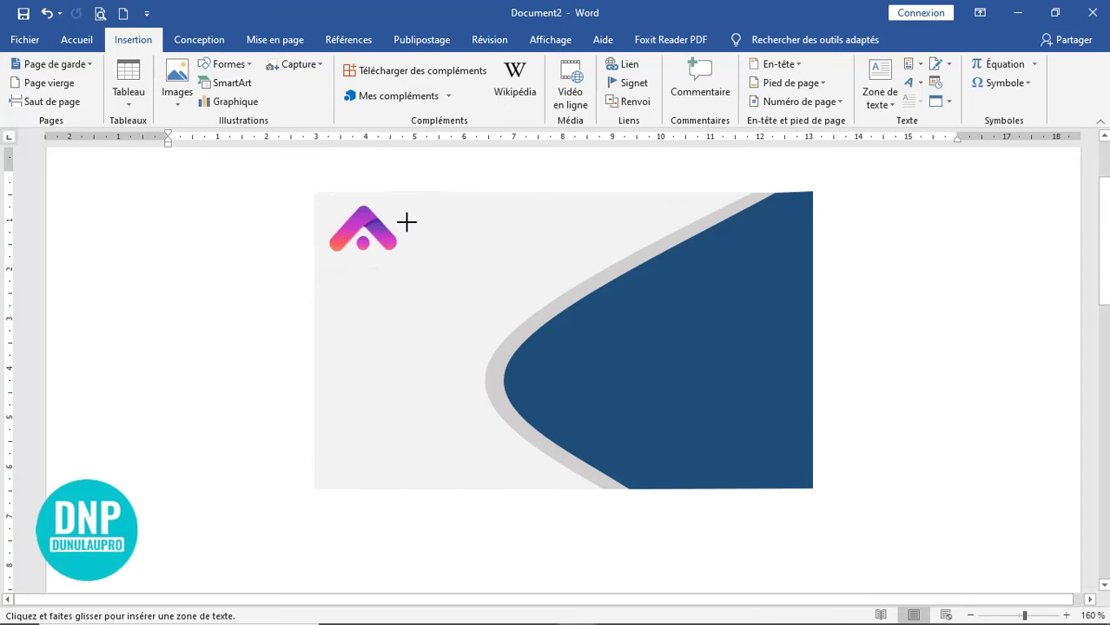
drag(565, 251, 615, 251)
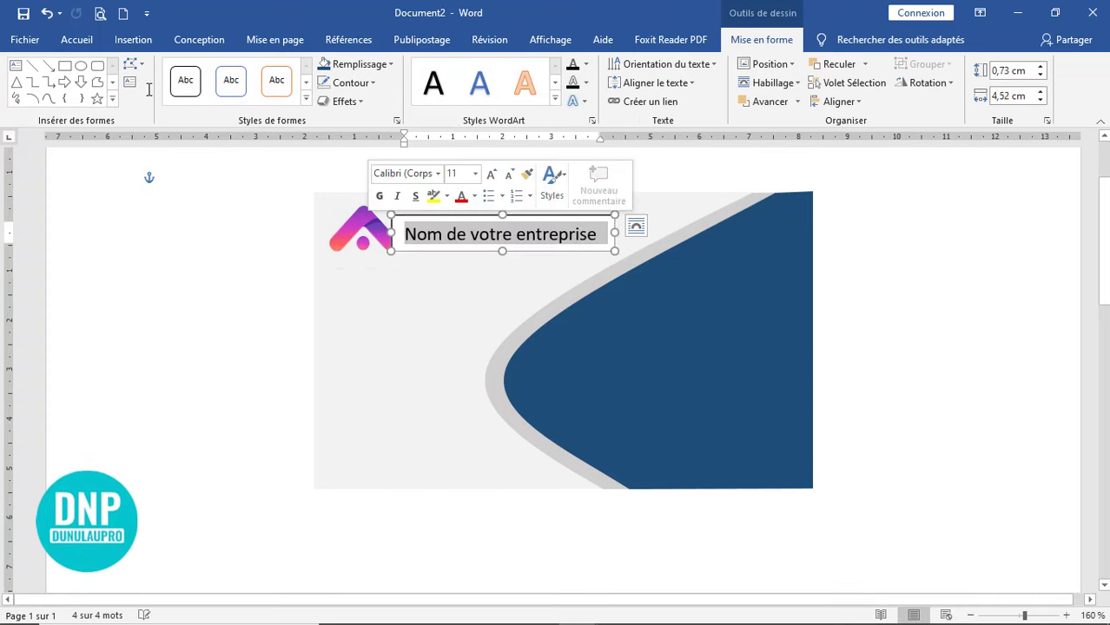
click(76, 40)
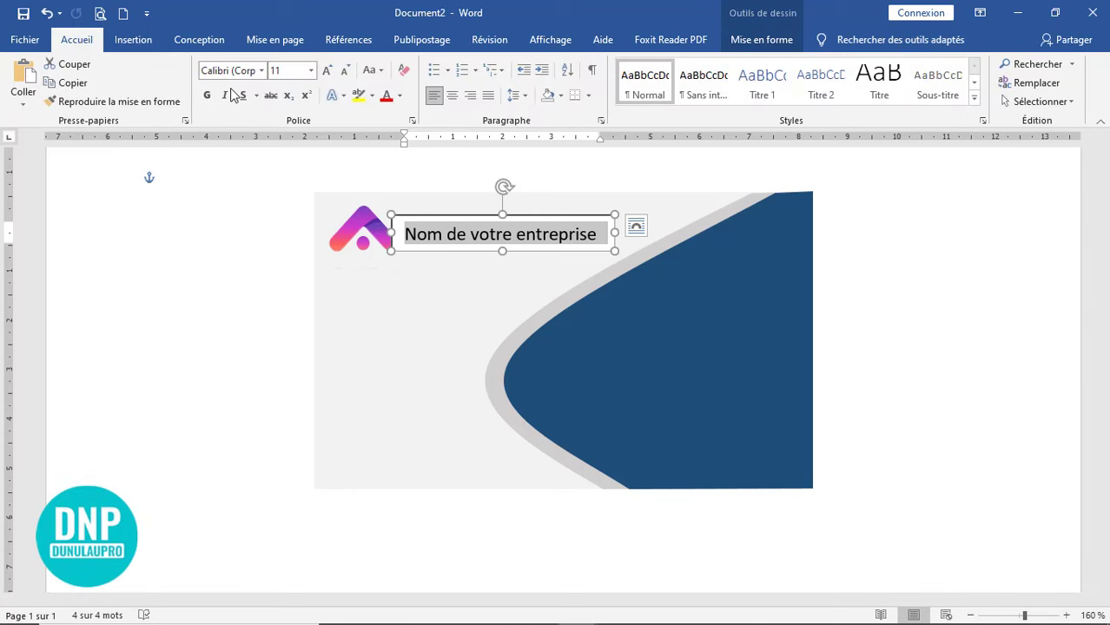
- Set the company name to Bebas Neue at 14 pt and widen its box to 4,82 cm
click(261, 73)
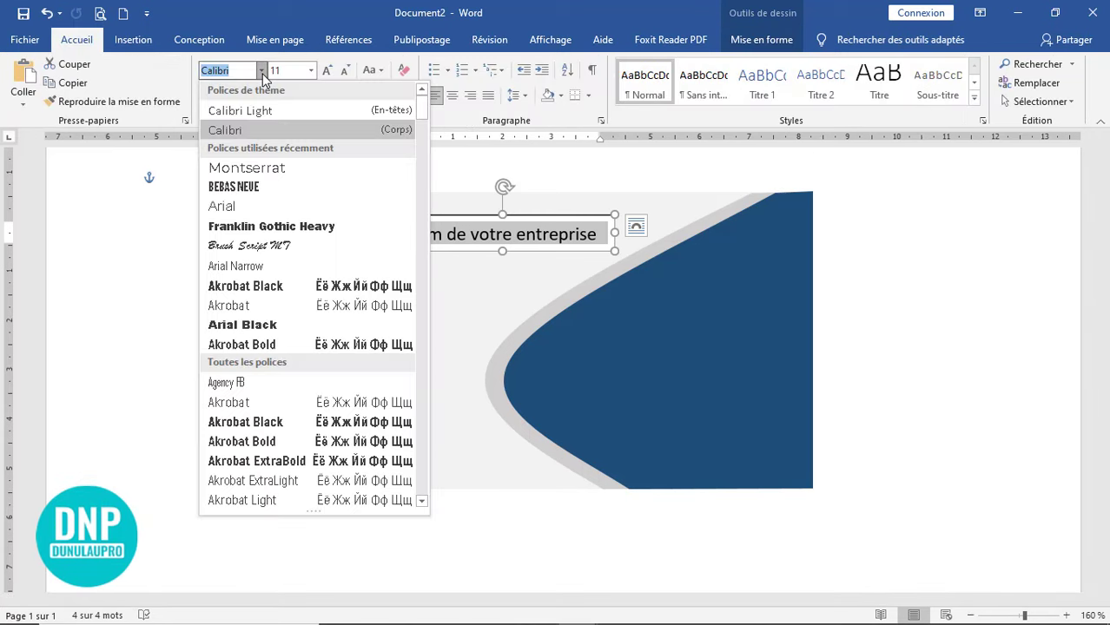
click(270, 192)
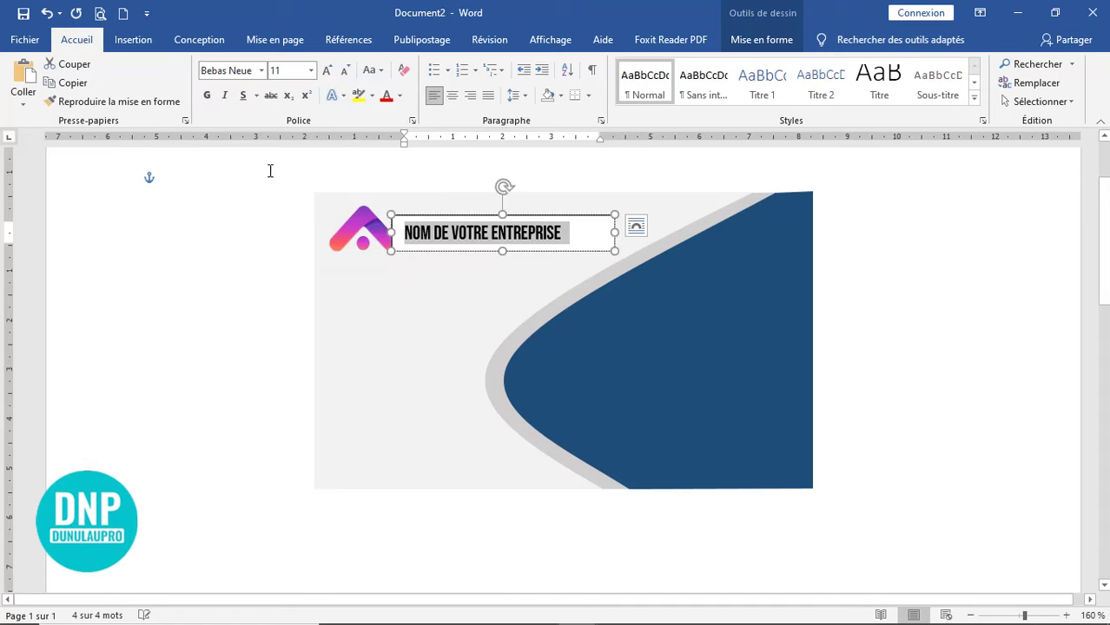
click(616, 233)
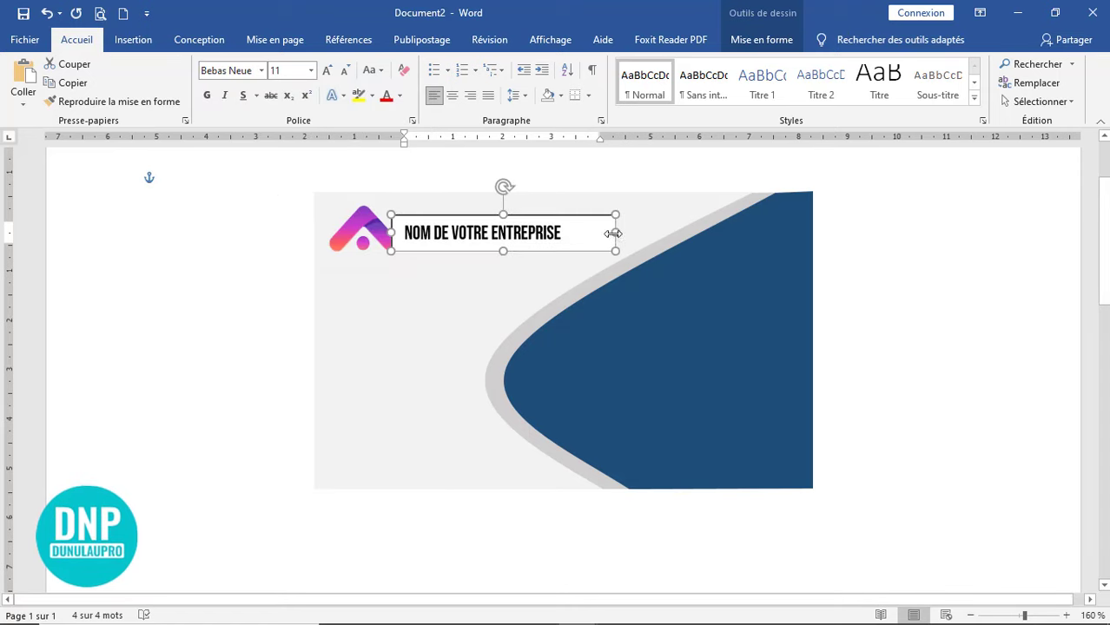
click(328, 70)
click(328, 70)
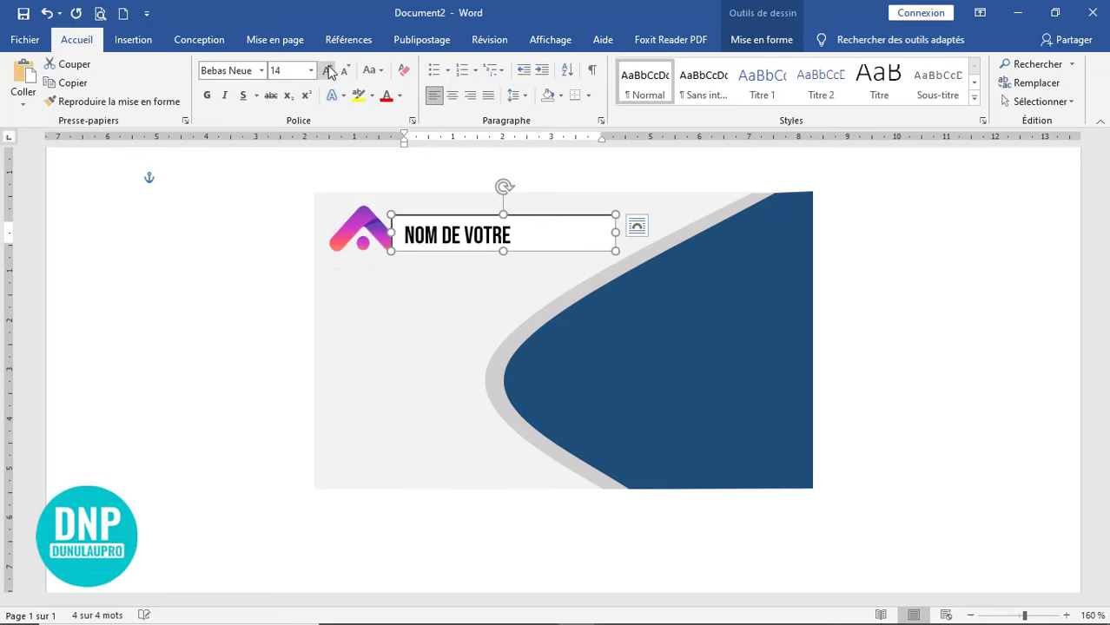
click(345, 72)
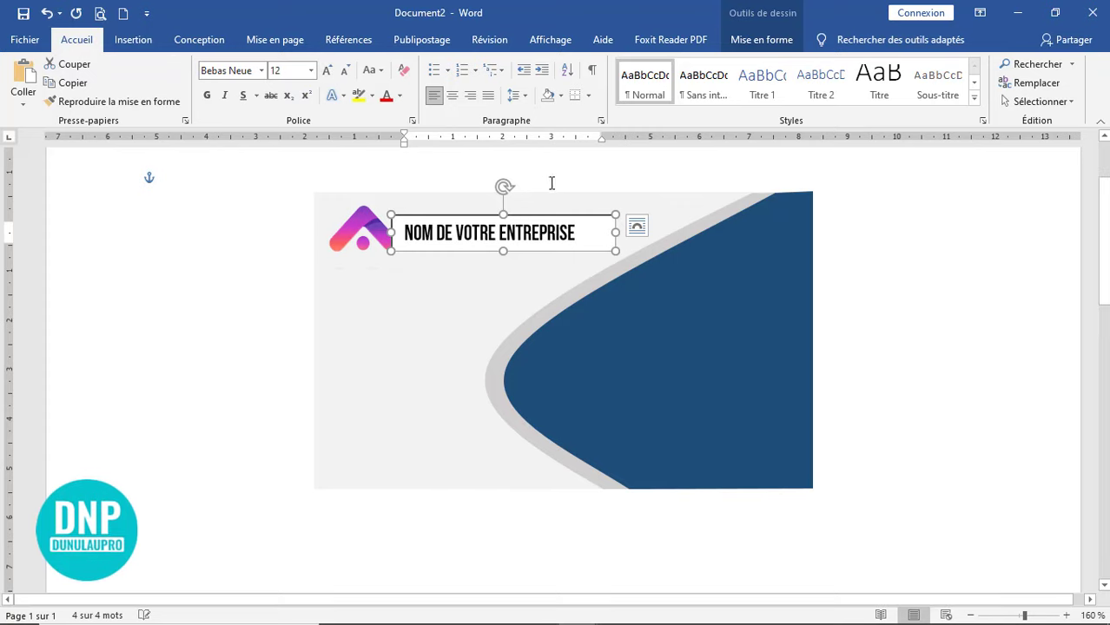
drag(627, 233, 631, 232)
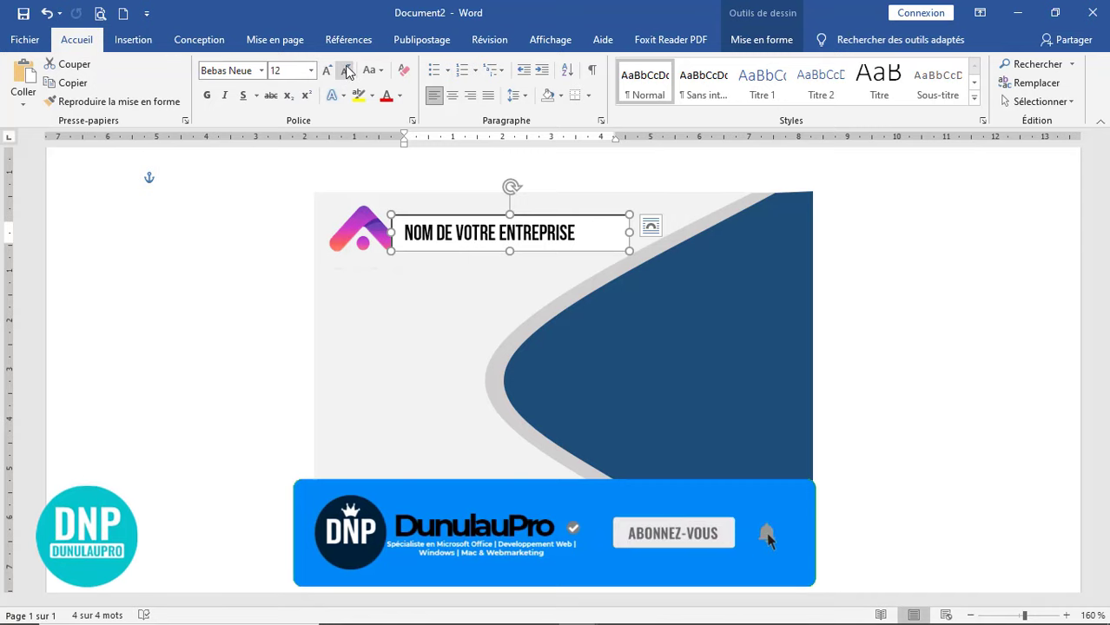
click(329, 70)
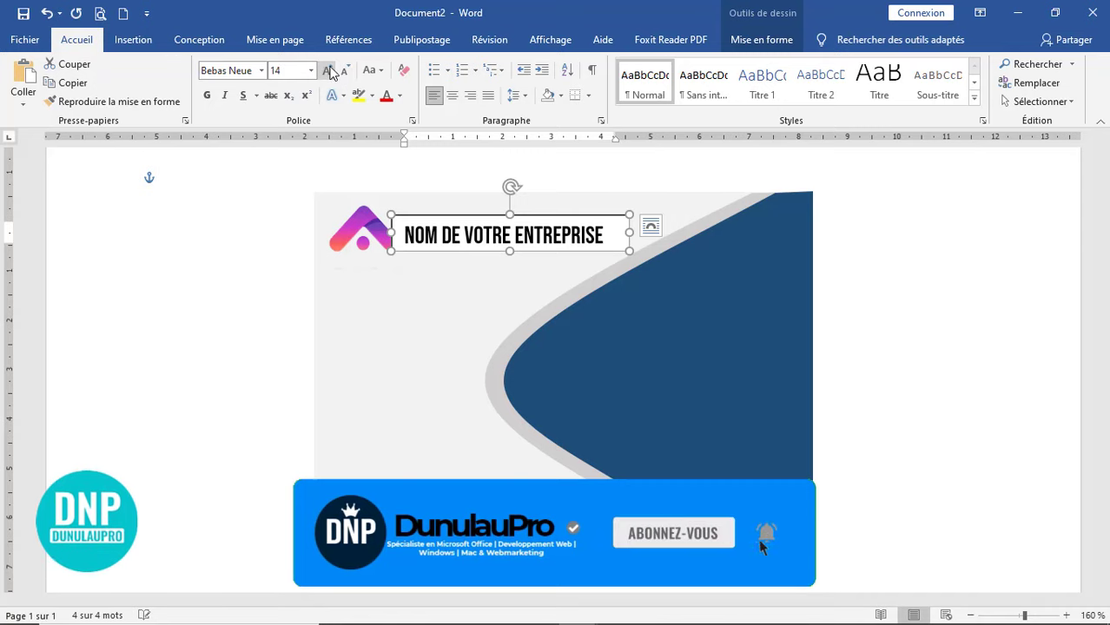
double_click(598, 217)
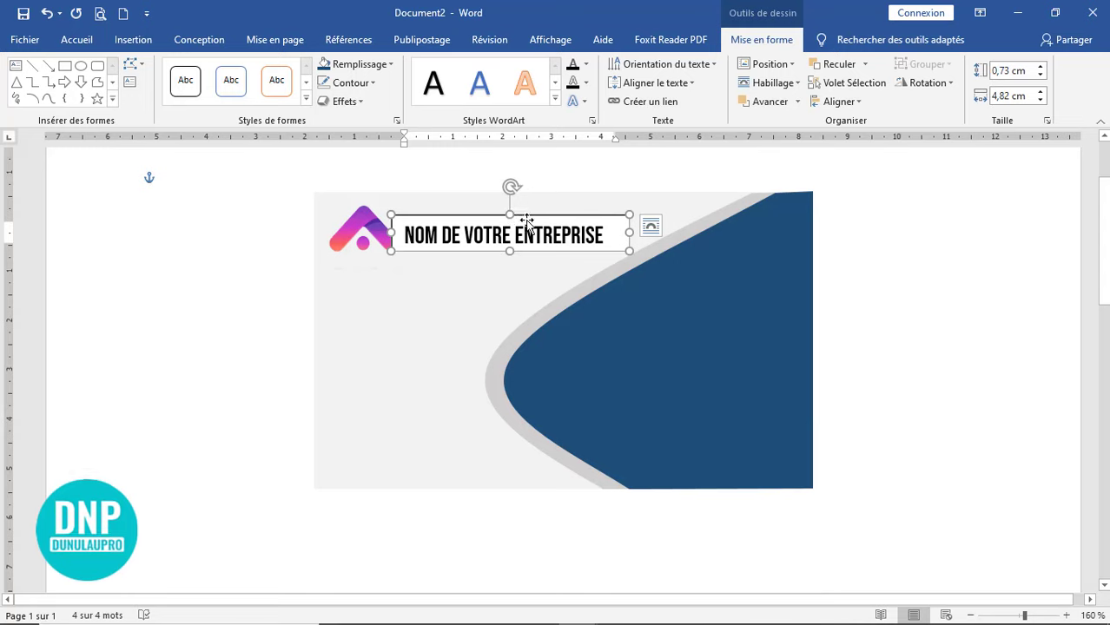
- Give the company-name box no fill and nudge it slightly left beside the logo
click(366, 66)
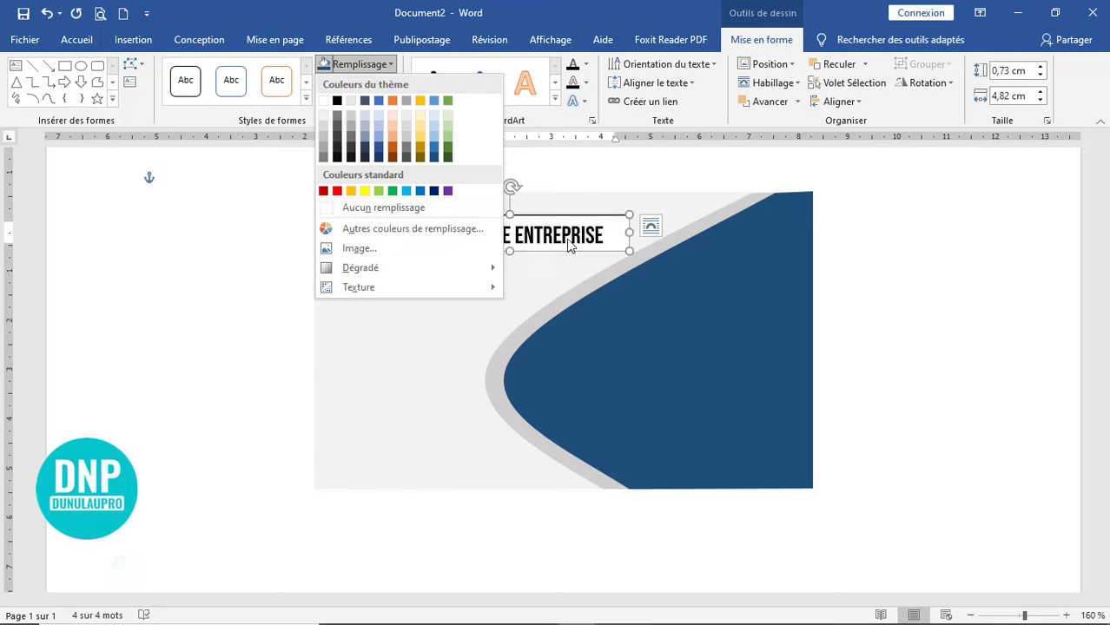
click(382, 210)
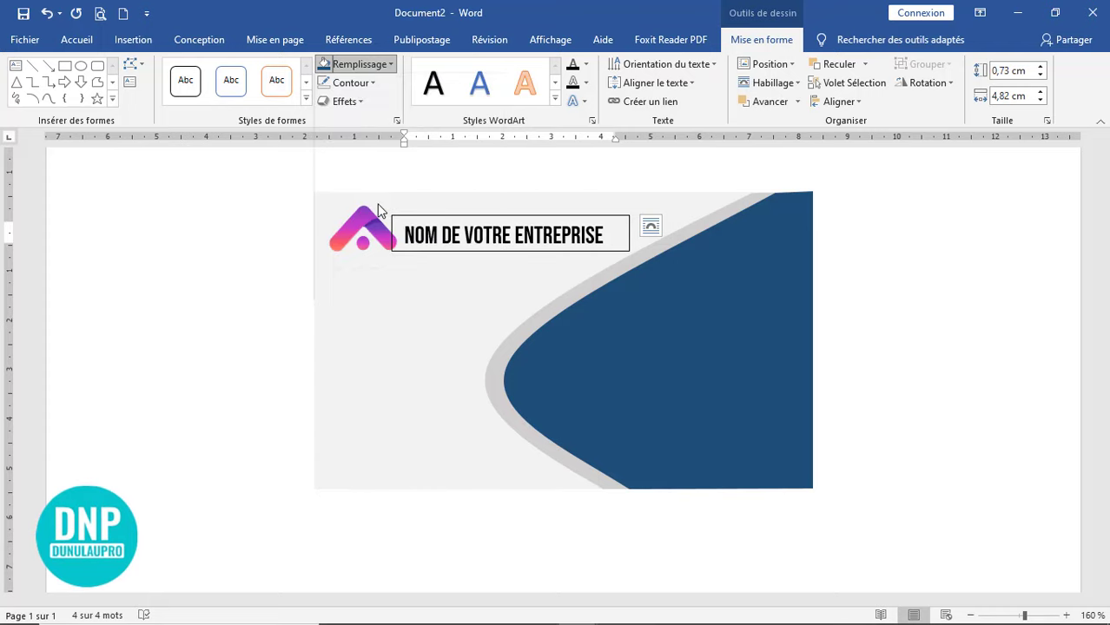
click(464, 309)
click(484, 235)
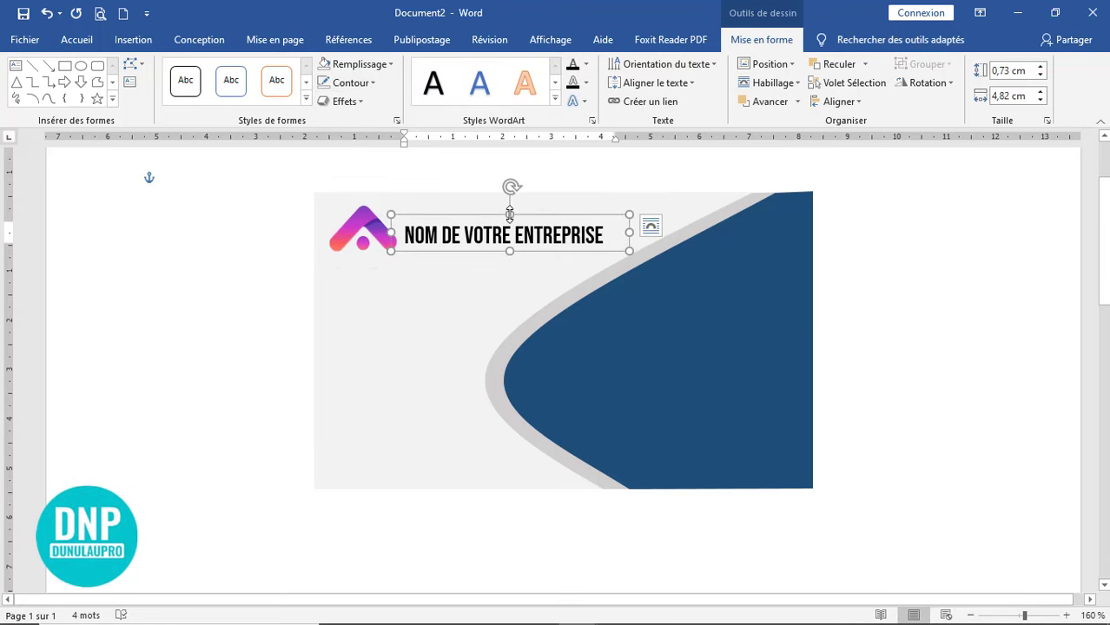
drag(510, 213, 509, 214)
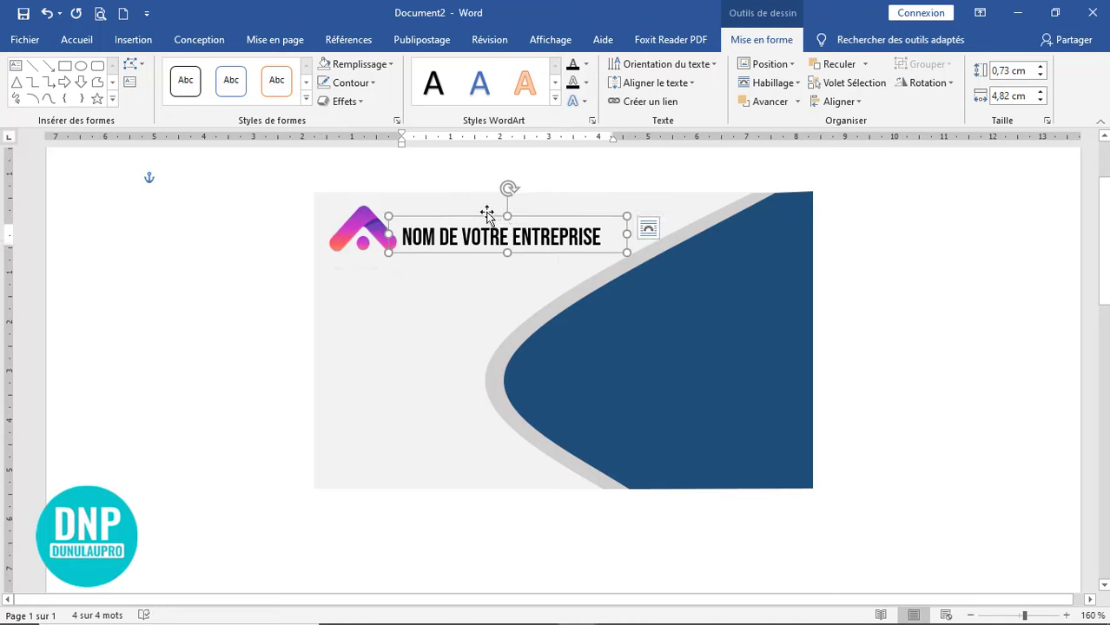
click(885, 253)
click(490, 219)
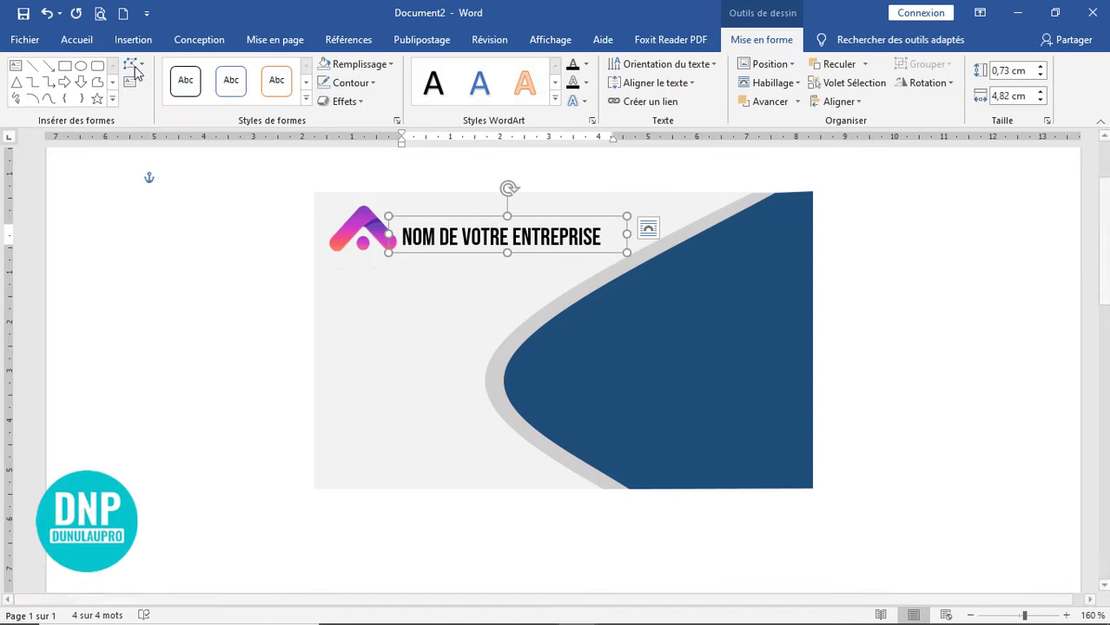
click(79, 41)
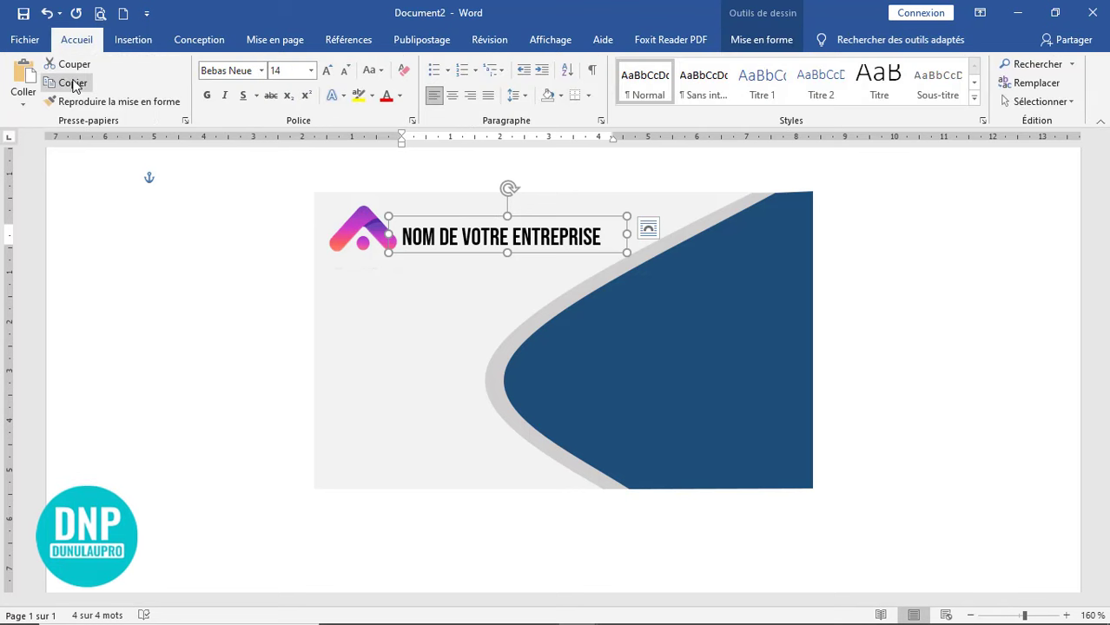
- Duplicate the company-name box under the original and set the copy to Montserrat 8 pt
click(23, 77)
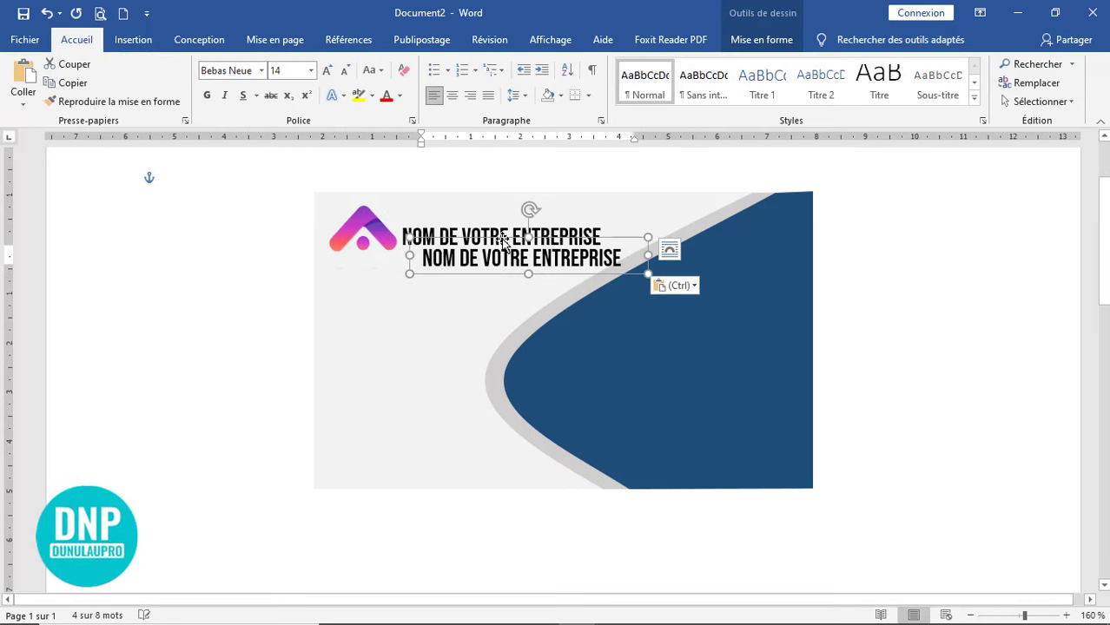
mouse_move(476, 245)
mouse_down()
mouse_move(463, 242)
mouse_move(478, 242)
mouse_up()
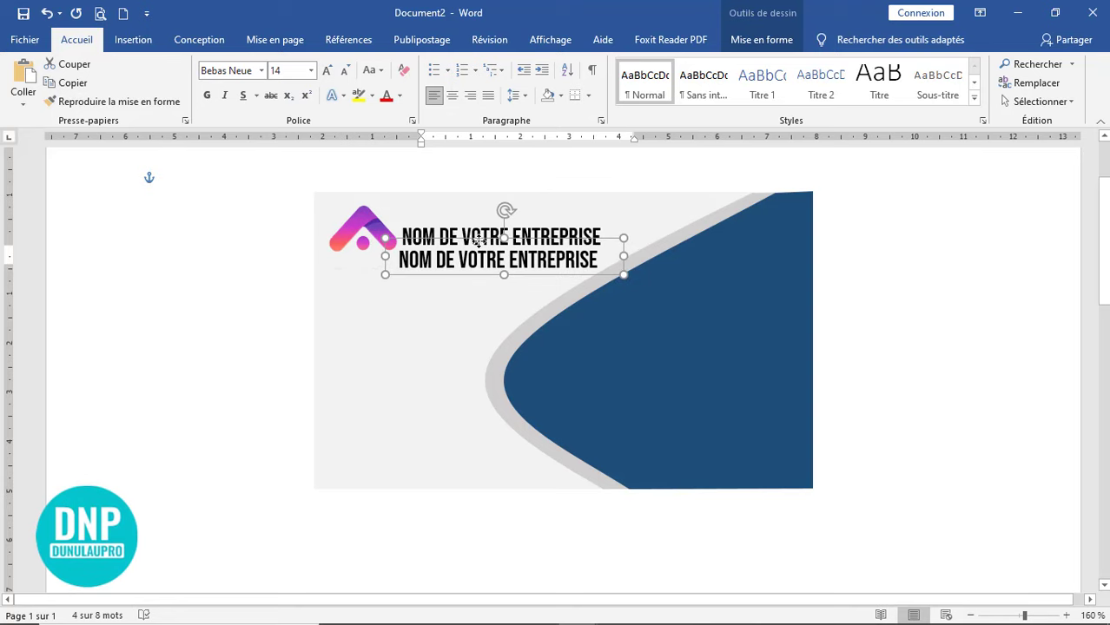
click(261, 71)
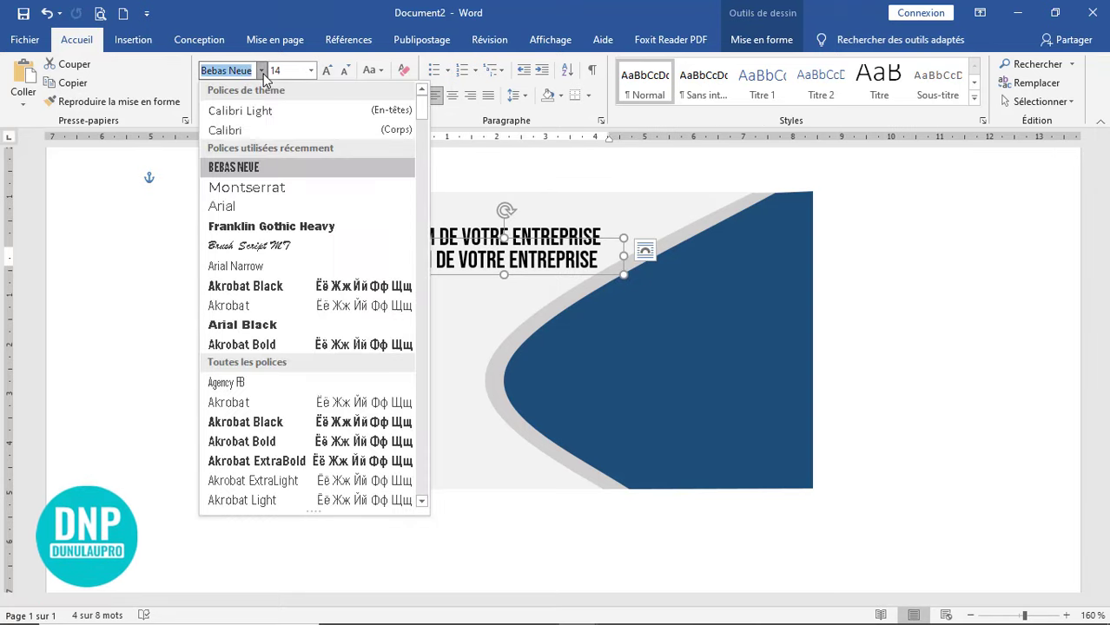
click(265, 193)
click(345, 70)
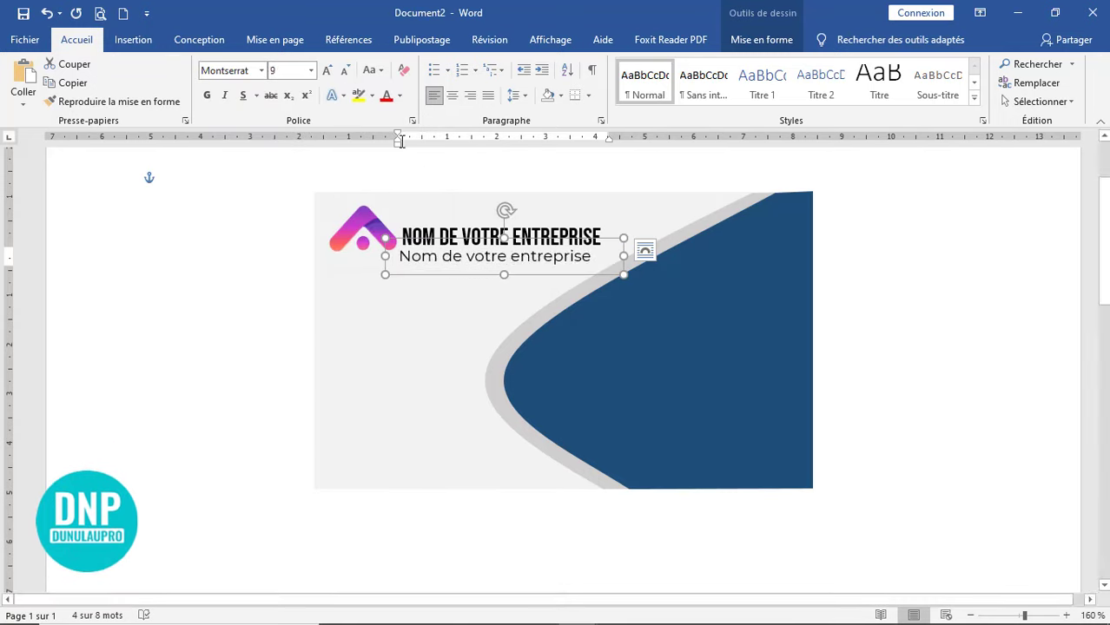
click(347, 72)
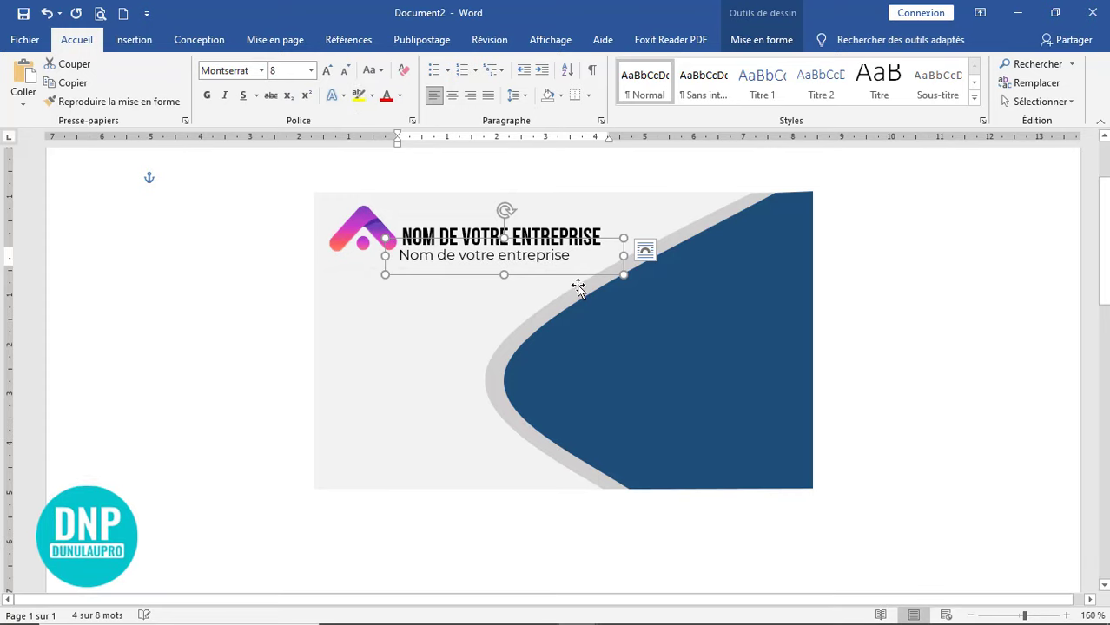
- Replace the copy's text with 'slogan de l'entreprise', shrink its box, and nudge it down
drag(578, 260, 398, 257)
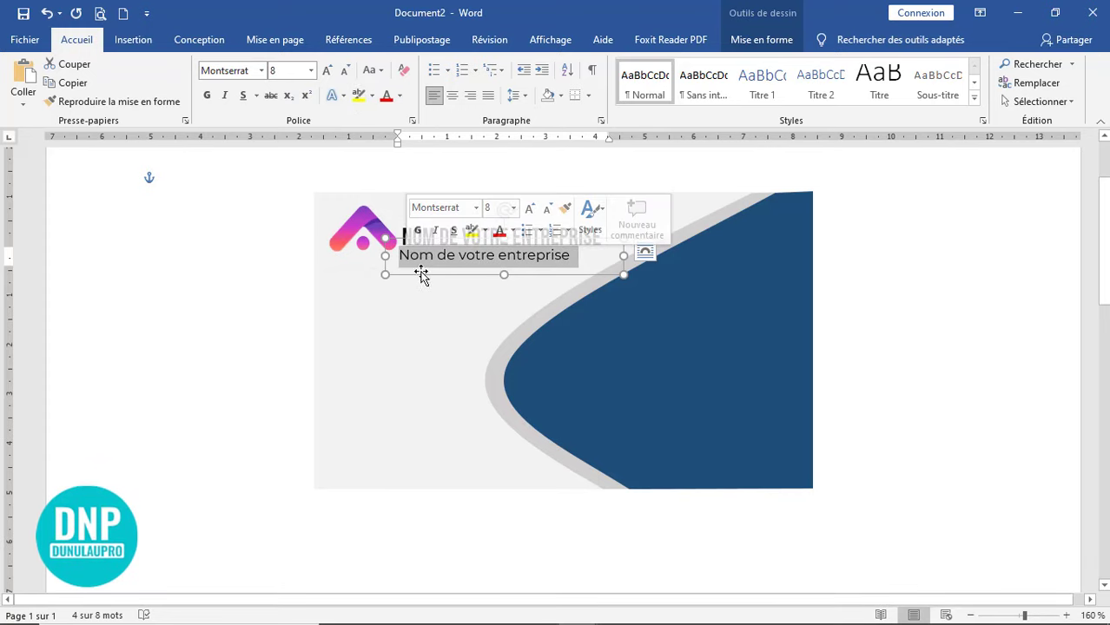
text(s)
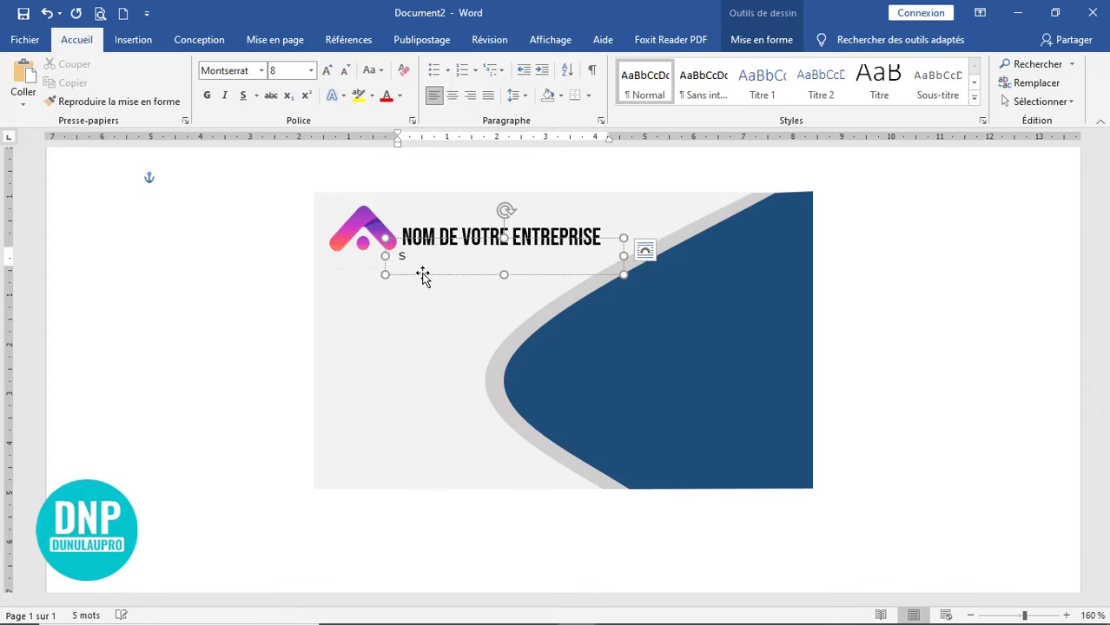
text(logan de )
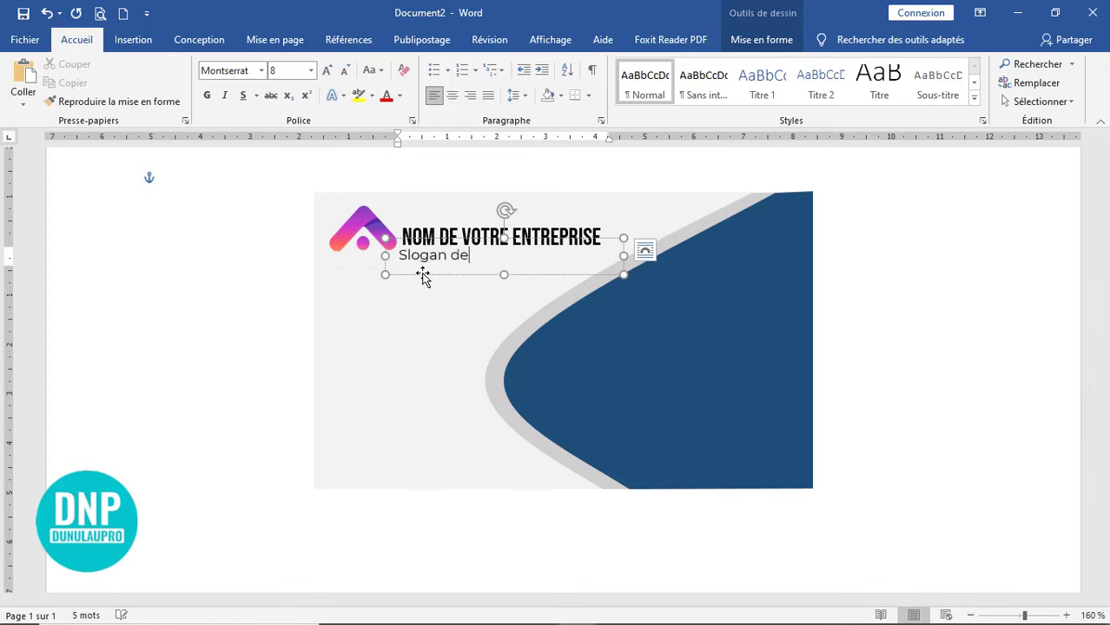
text(l'entreprise)
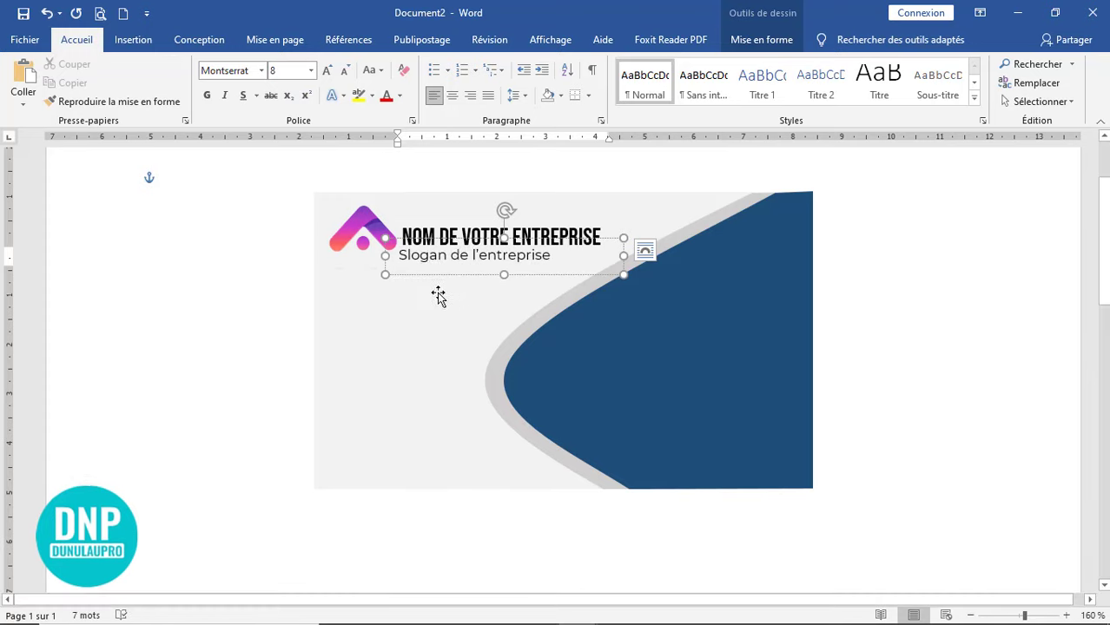
drag(625, 256, 579, 261)
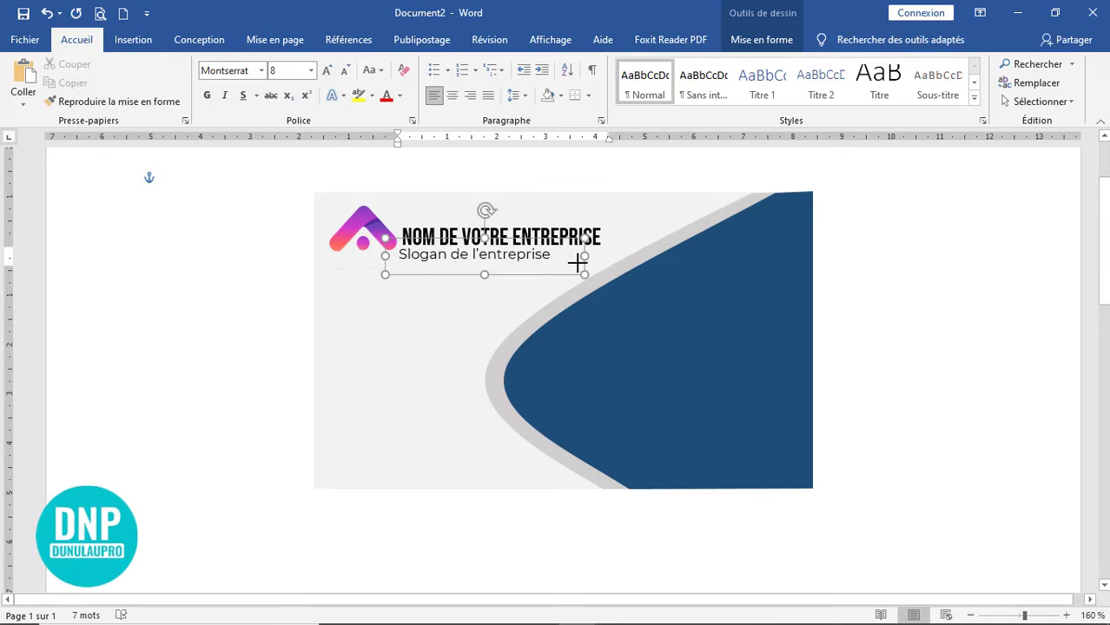
drag(479, 275, 480, 265)
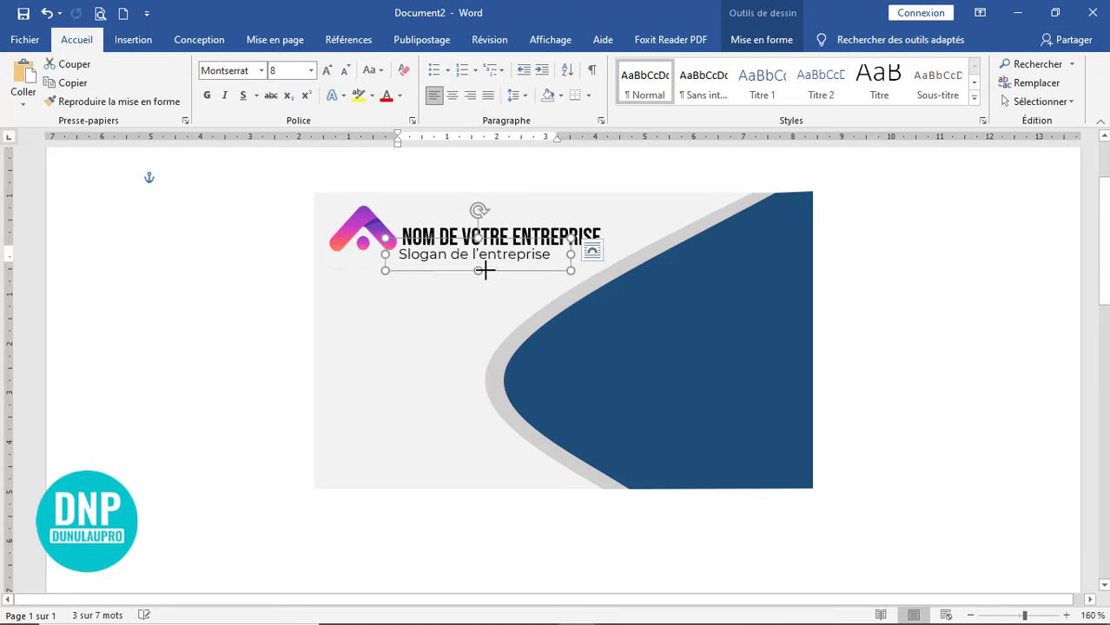
key(Down)
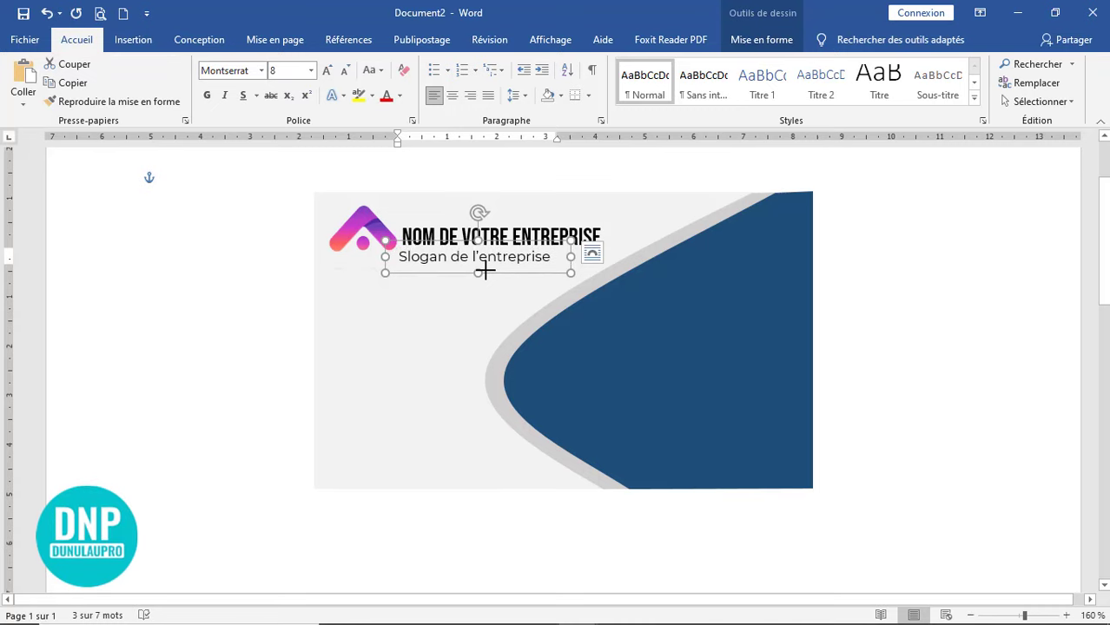
click(880, 292)
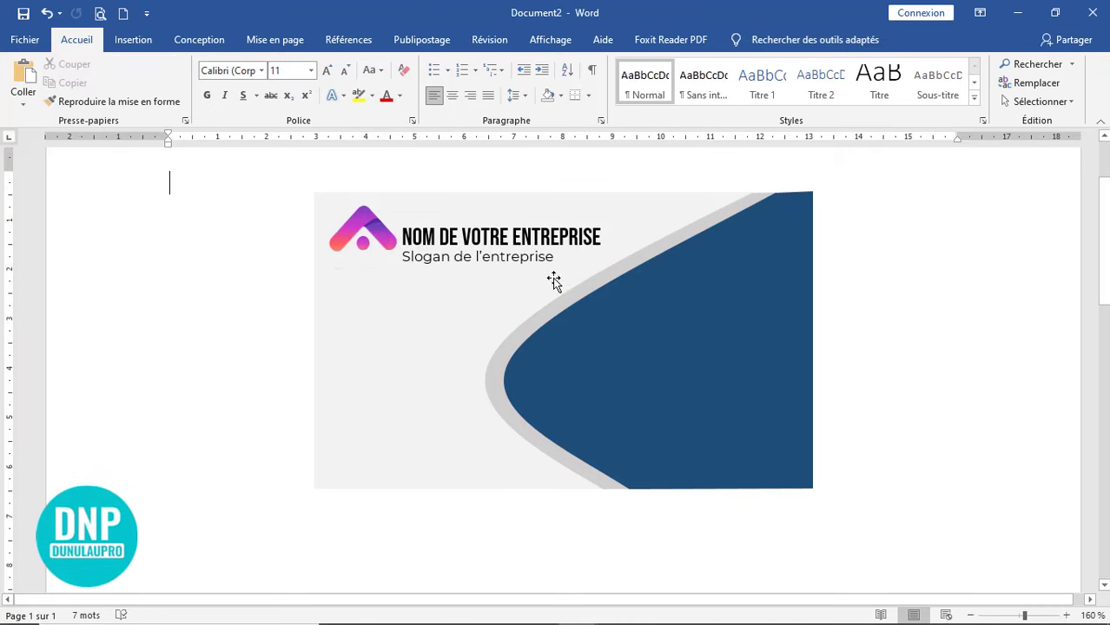
click(561, 258)
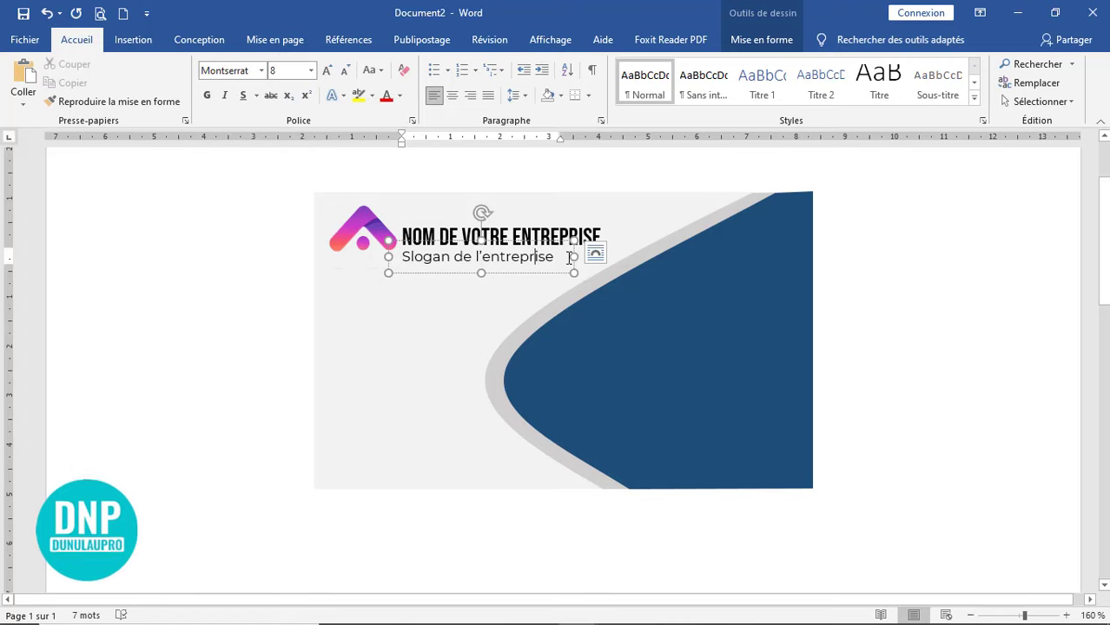
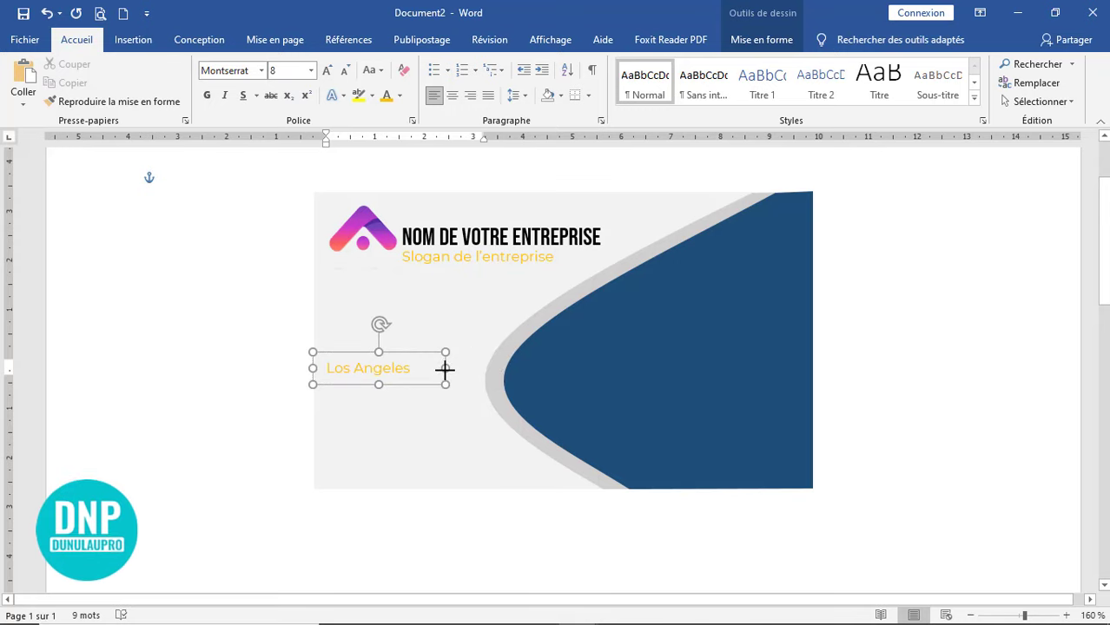
- Set the Los Angeles text colour to black (Automatique)
drag(304, 370, 306, 372)
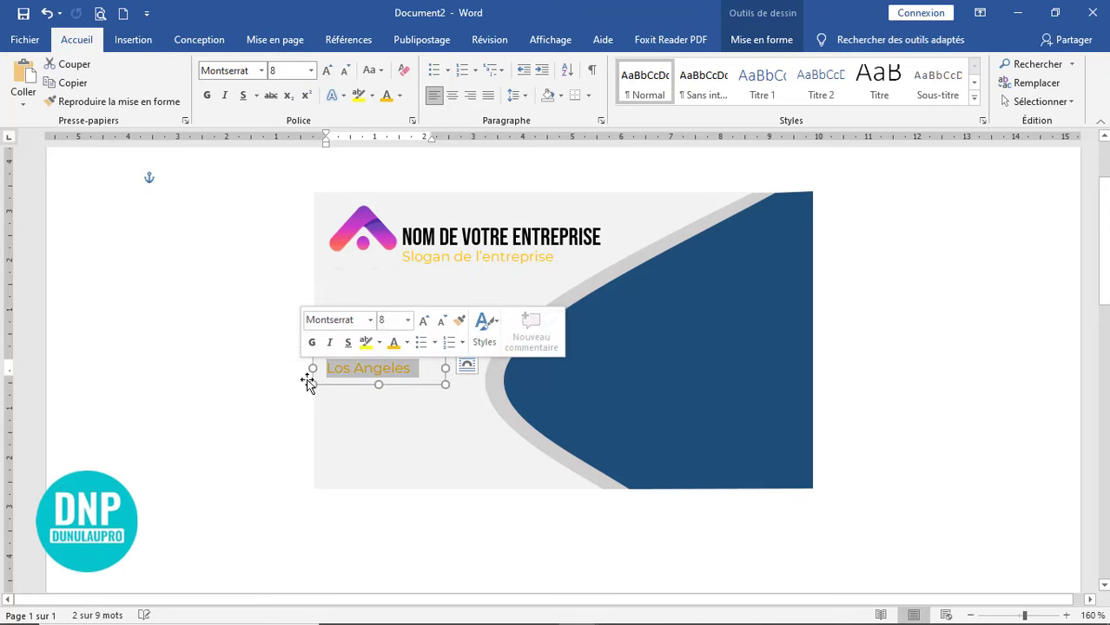
click(407, 344)
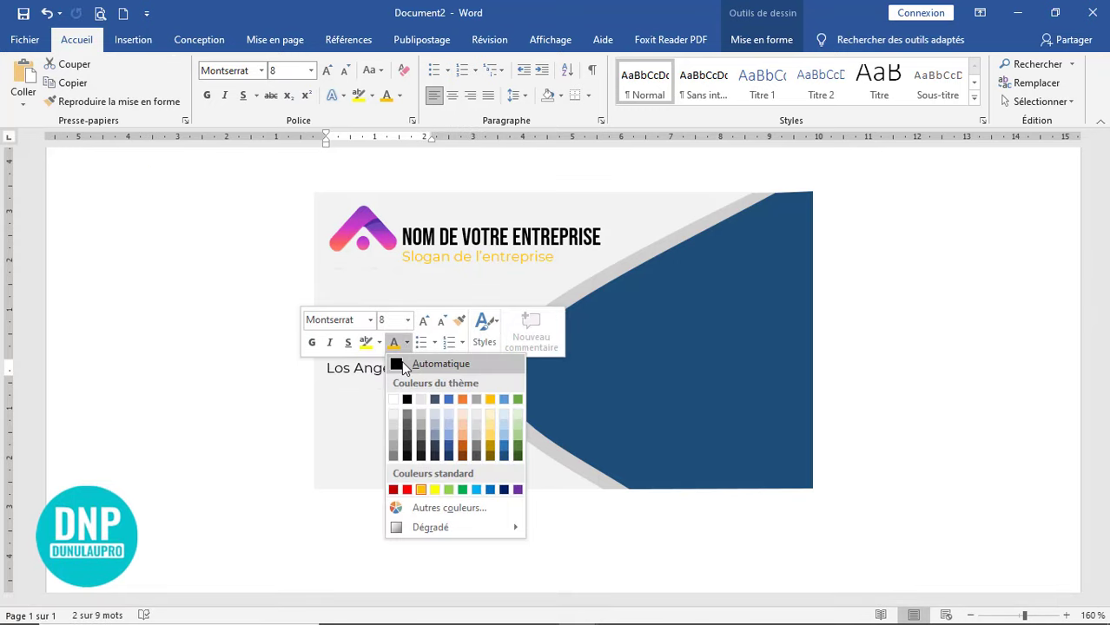
click(403, 366)
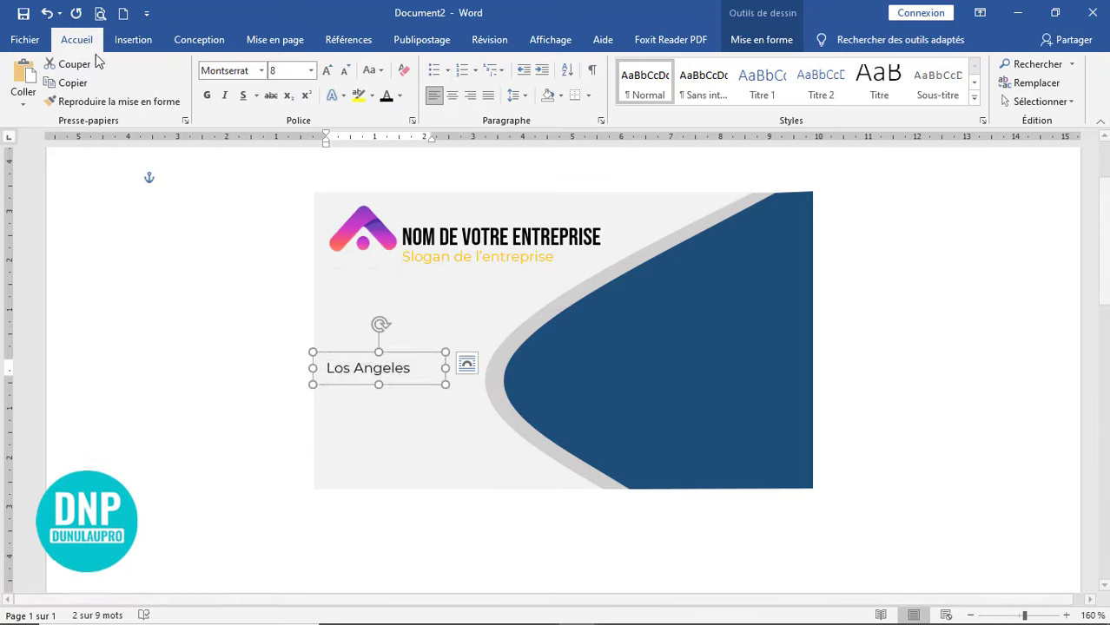
- Paste a copy of the Los Angeles box just below it and type the street address into it
click(23, 75)
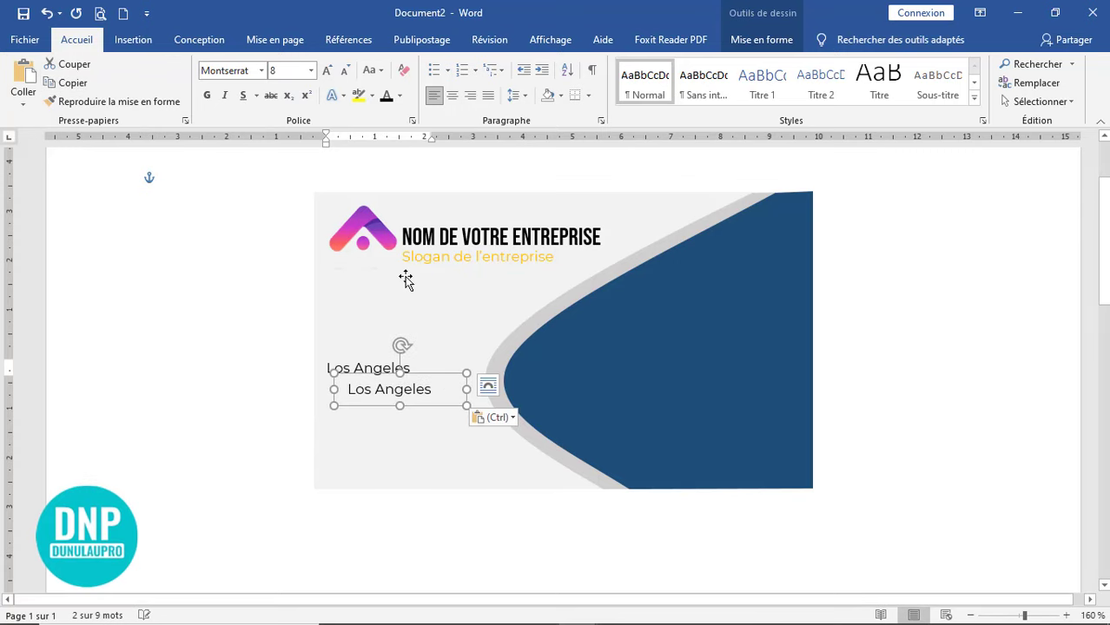
key(Left)
key(Left)
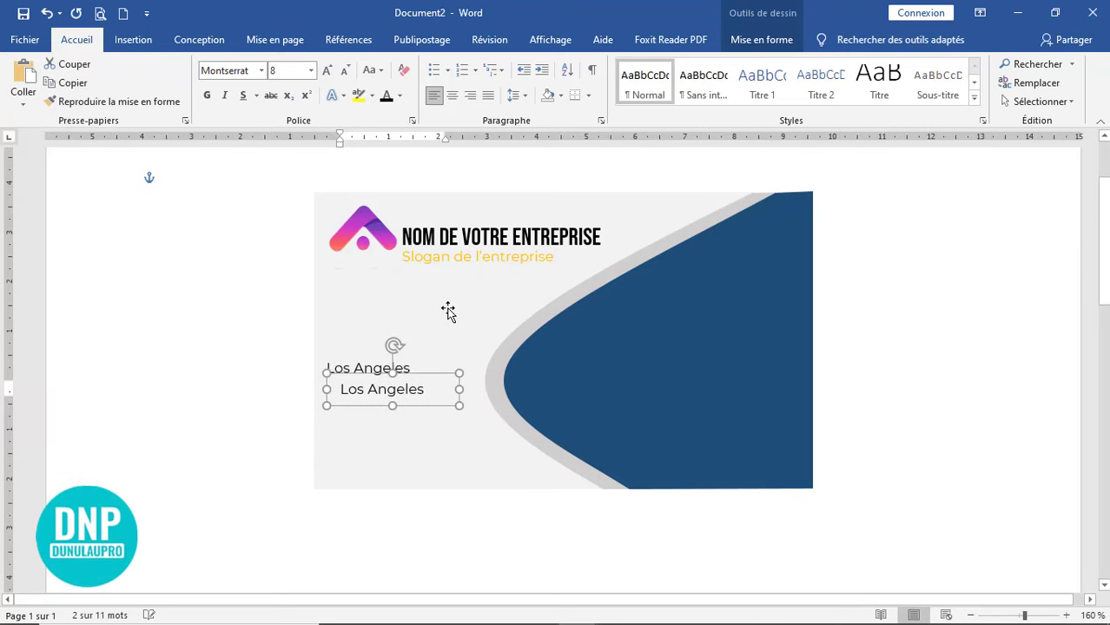
key(Right)
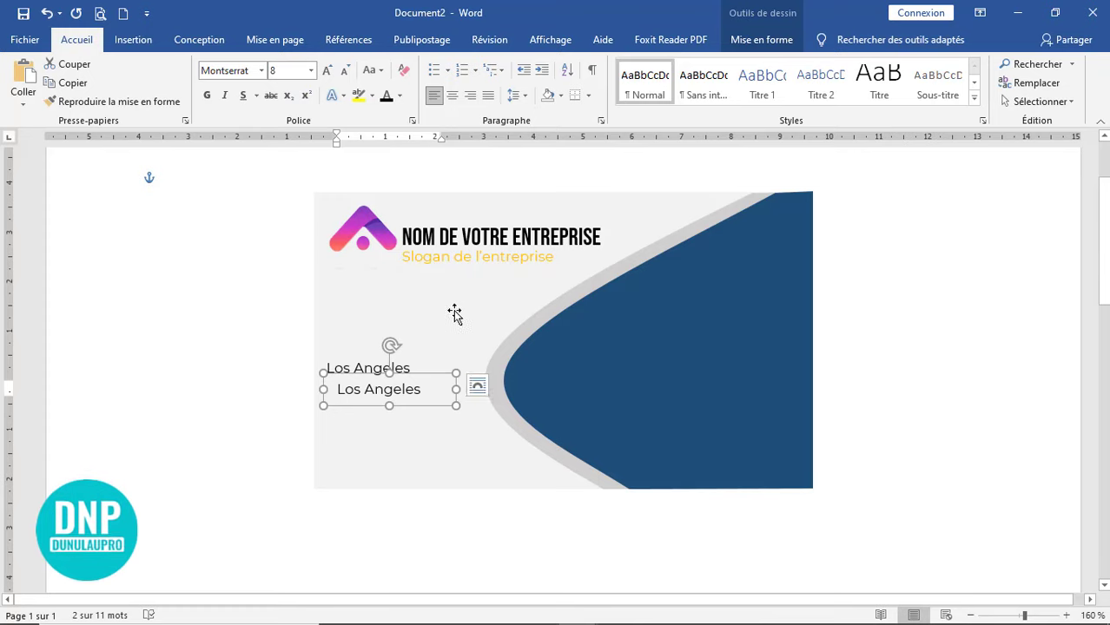
drag(484, 390, 338, 389)
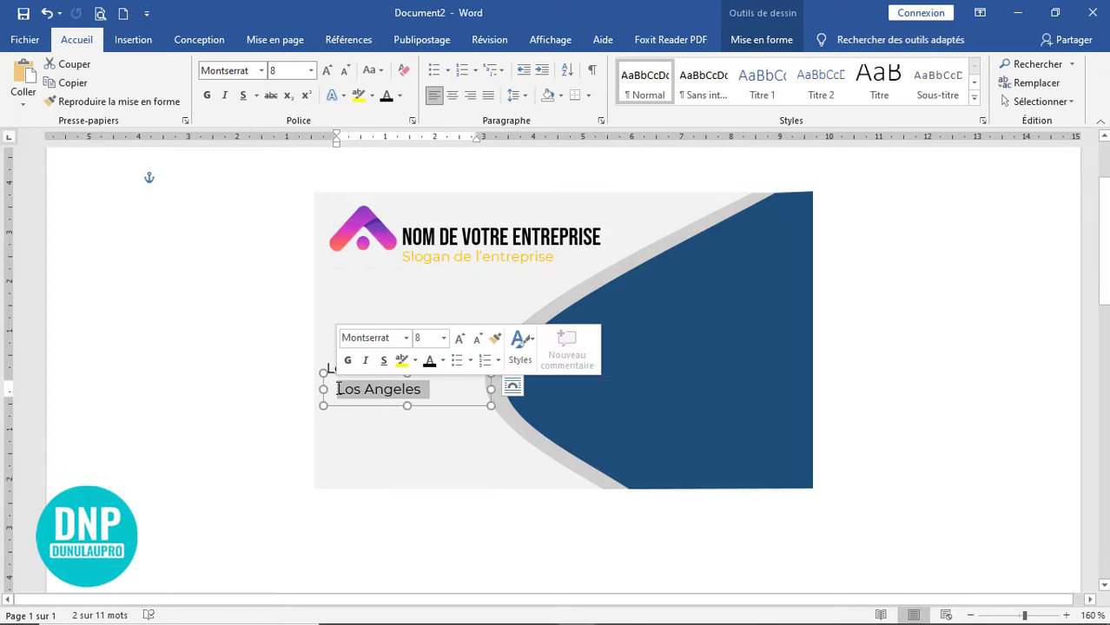
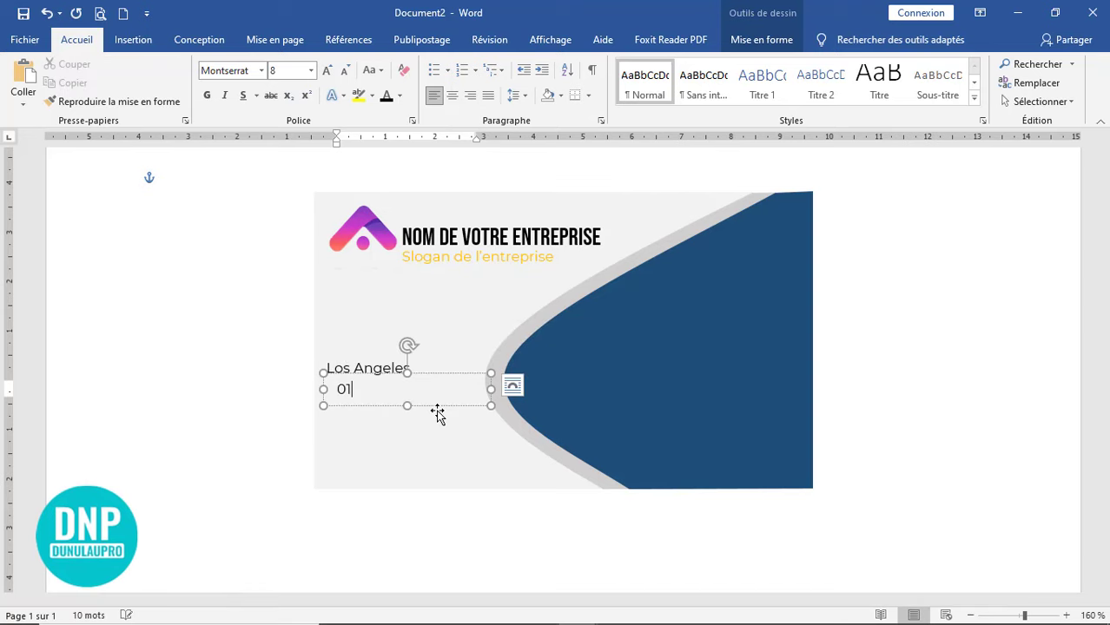
click(448, 433)
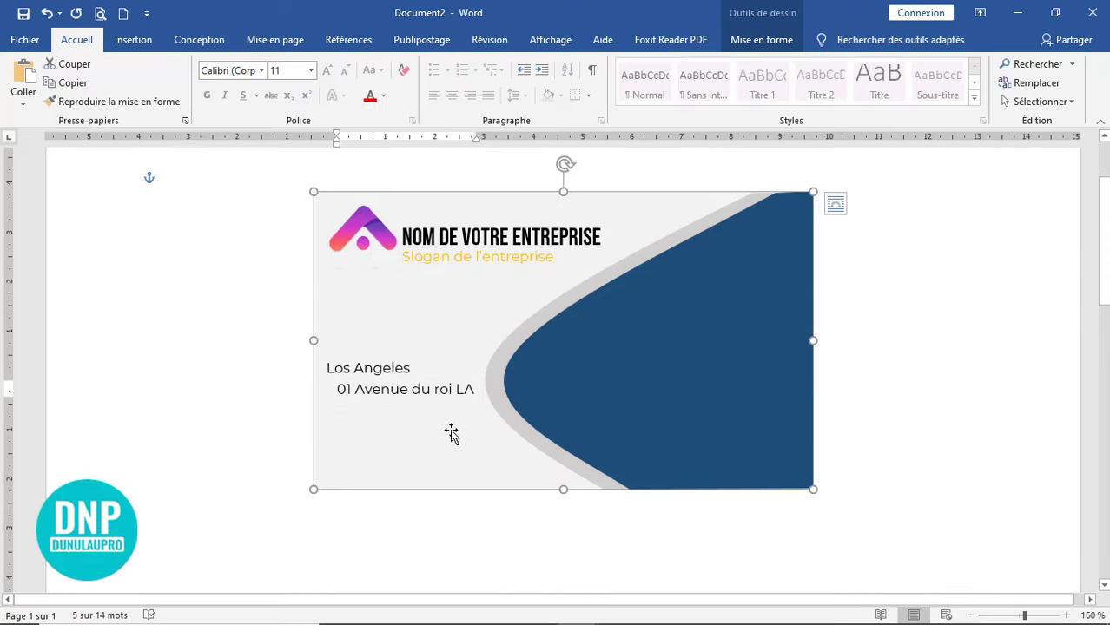
click(444, 389)
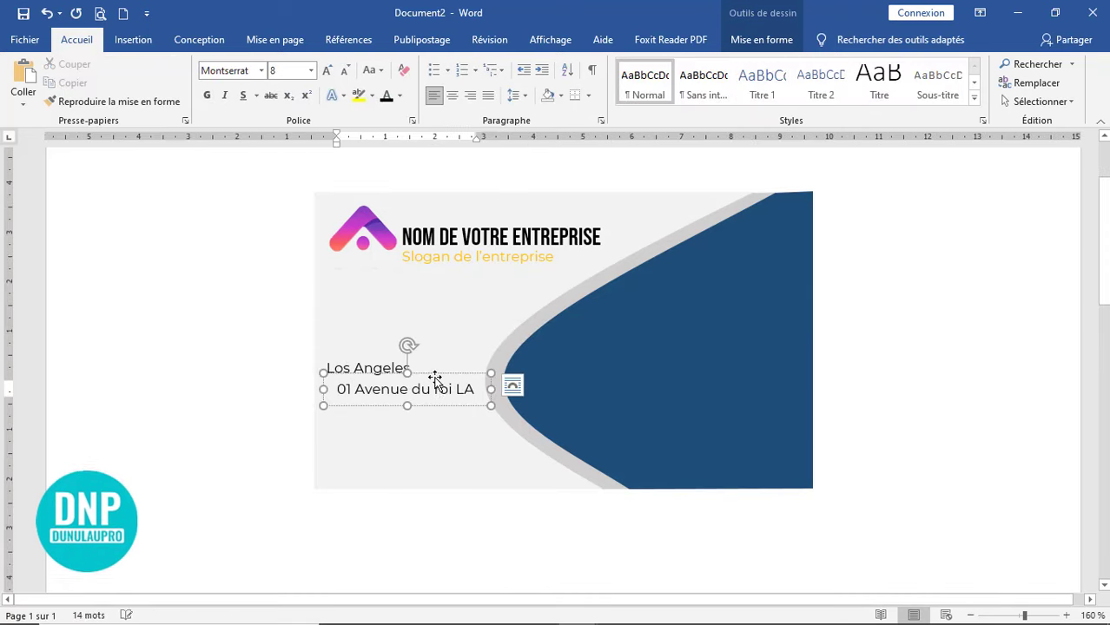
click(435, 379)
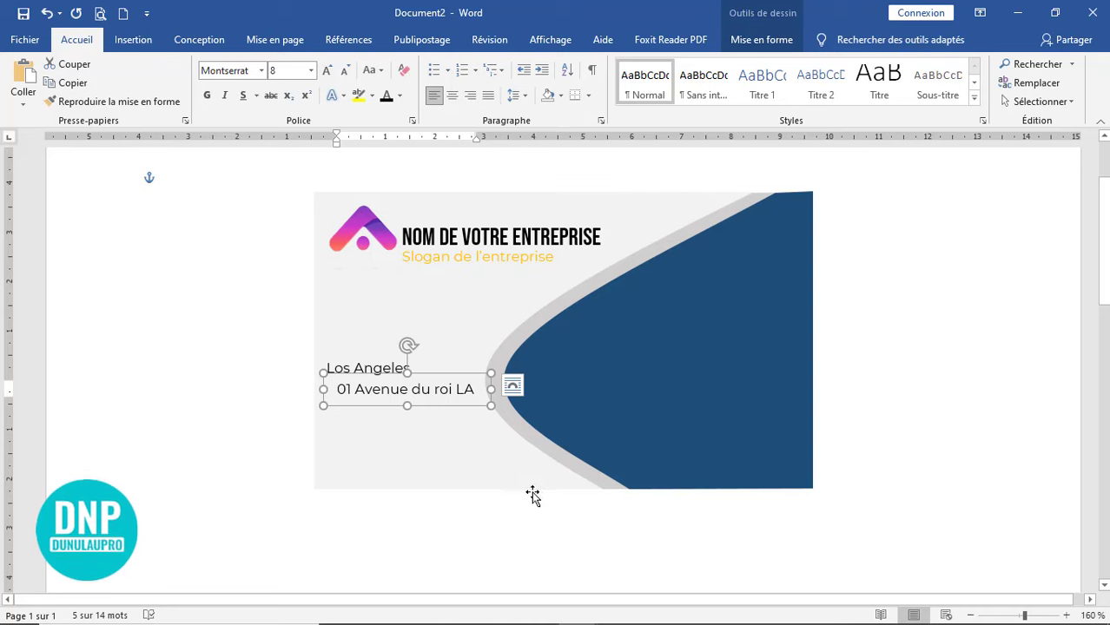
- In element travail.docx, select the four black contact icons with Sélectionner les objets, then minimize it
mouse_move(587, 615)
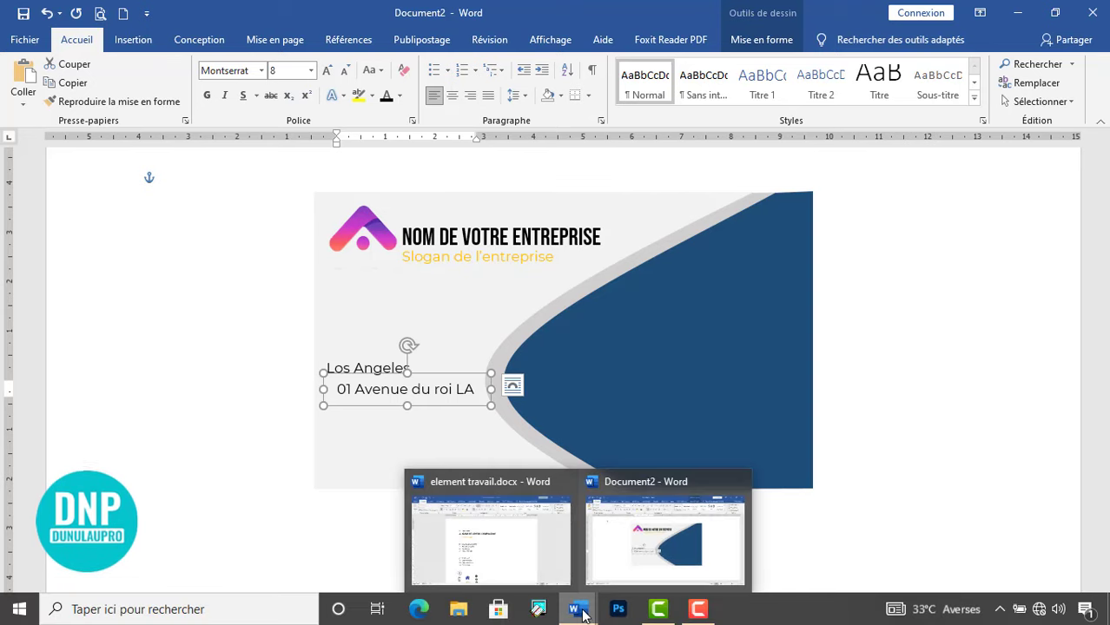
click(519, 538)
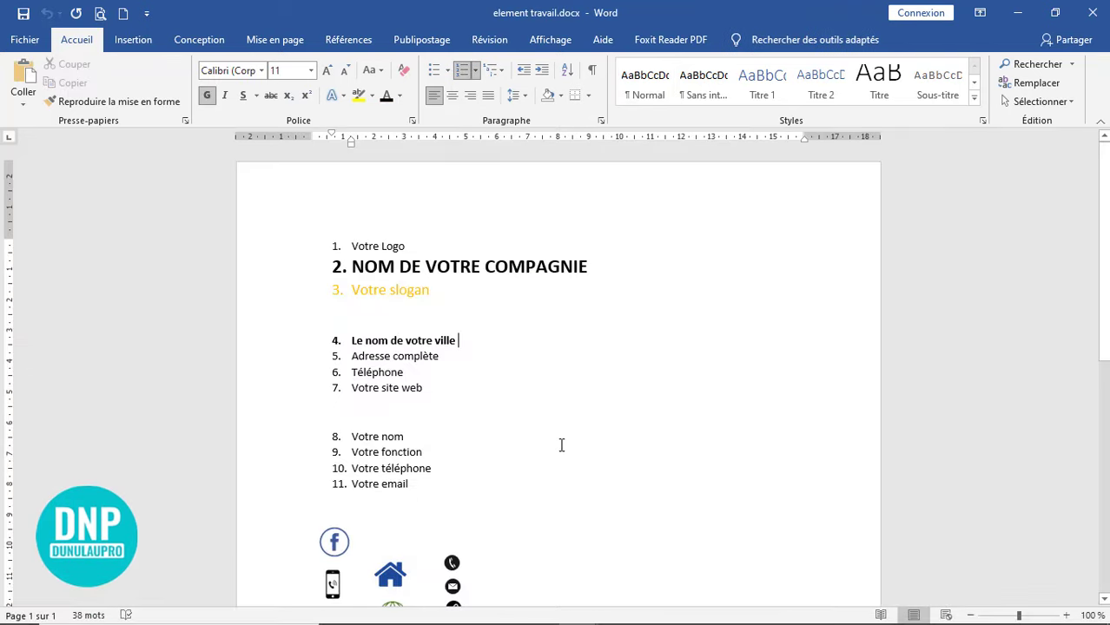
scroll(565, 443, down, 2)
click(1033, 102)
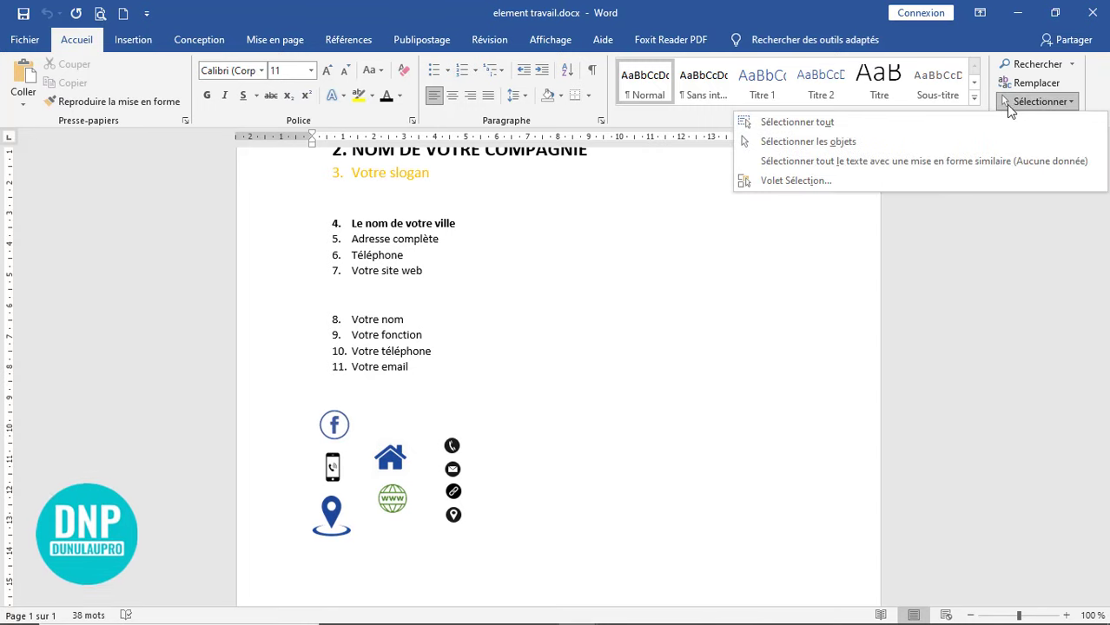
click(884, 143)
mouse_move(510, 397)
mouse_down()
mouse_move(408, 571)
mouse_move(439, 578)
mouse_up()
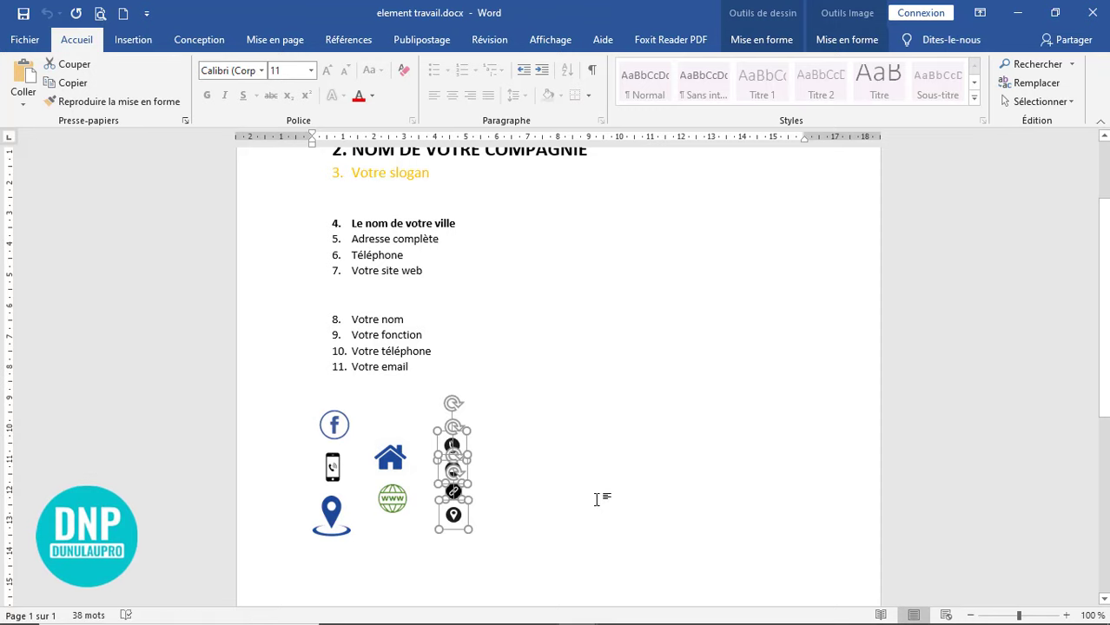
click(1017, 12)
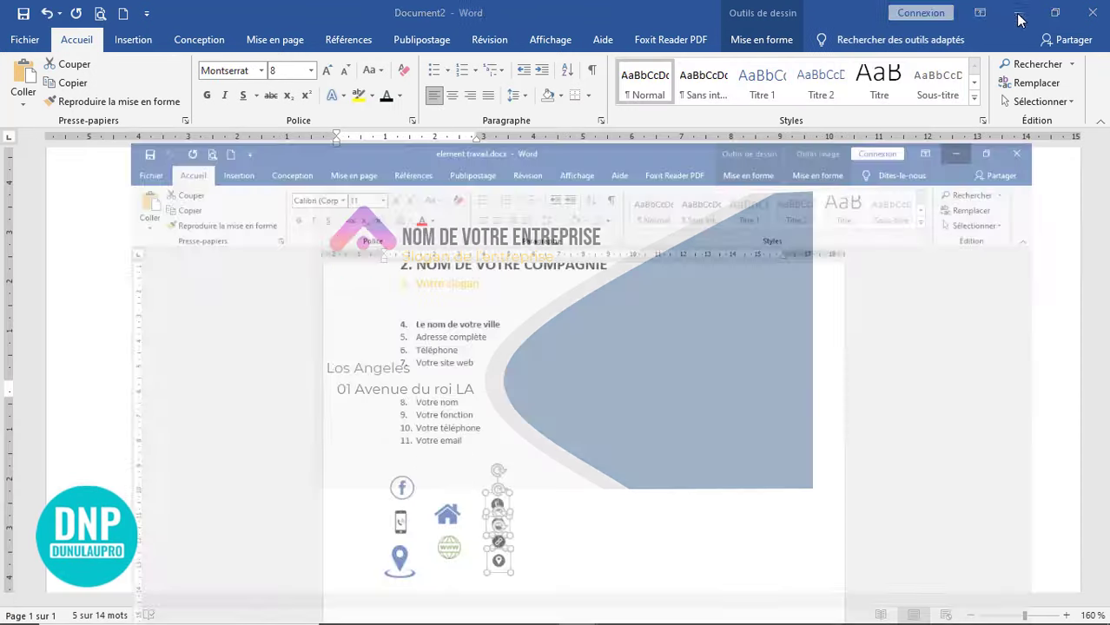
scroll(417, 412, down, 4)
- Paste the four contact icons into the business card document
scroll(418, 413, up, 4)
click(431, 425)
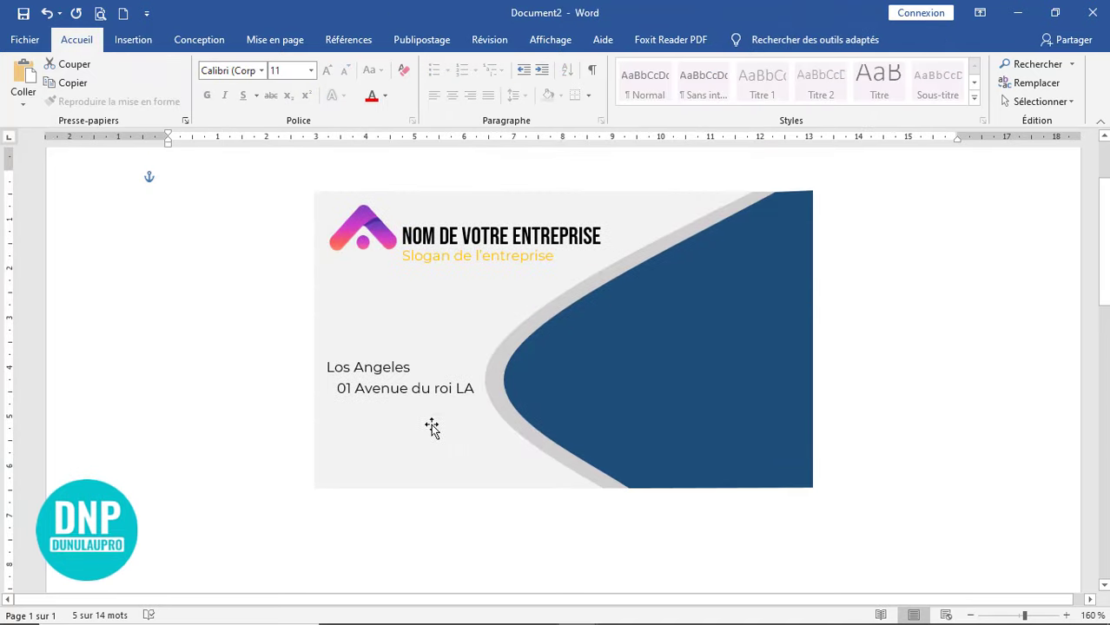
click(243, 261)
click(35, 74)
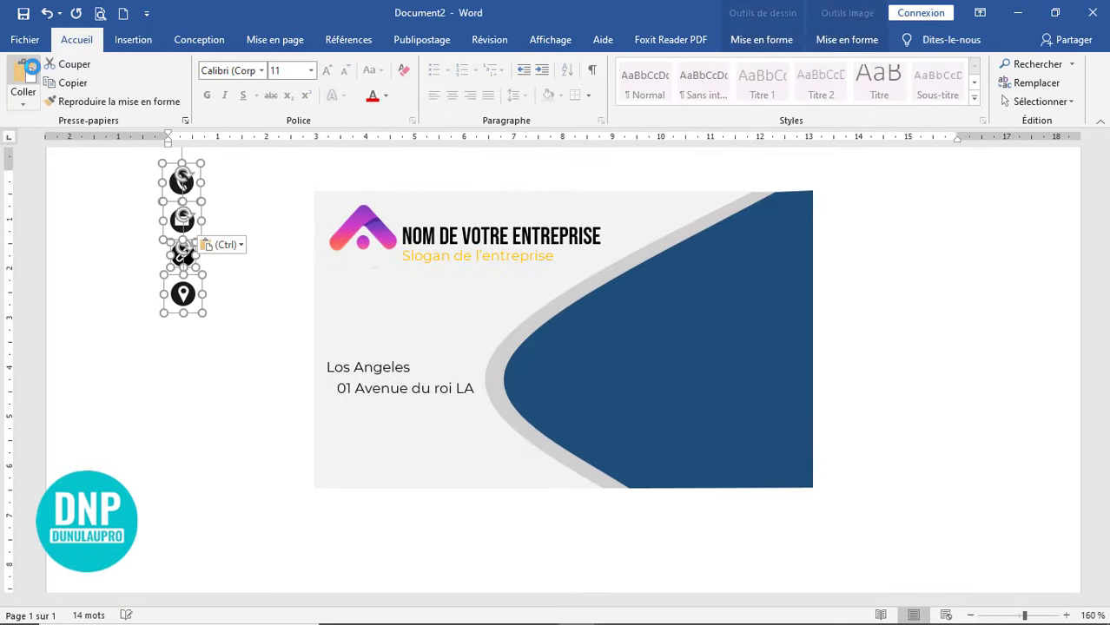
click(236, 415)
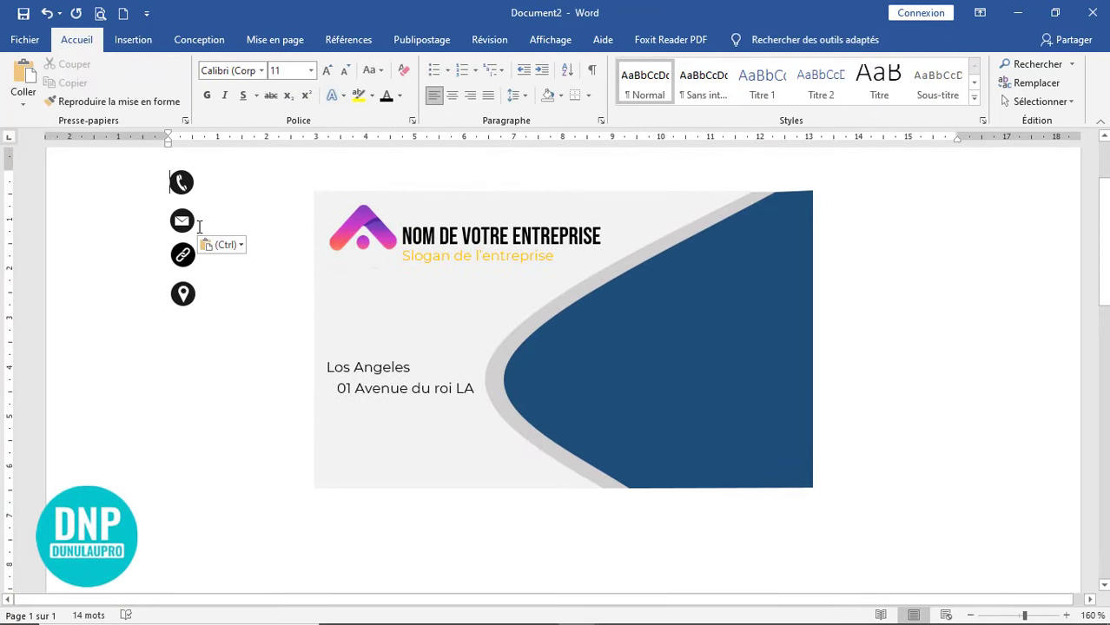
- Set the street address line to size 7, widen its box and nudge it right
click(379, 388)
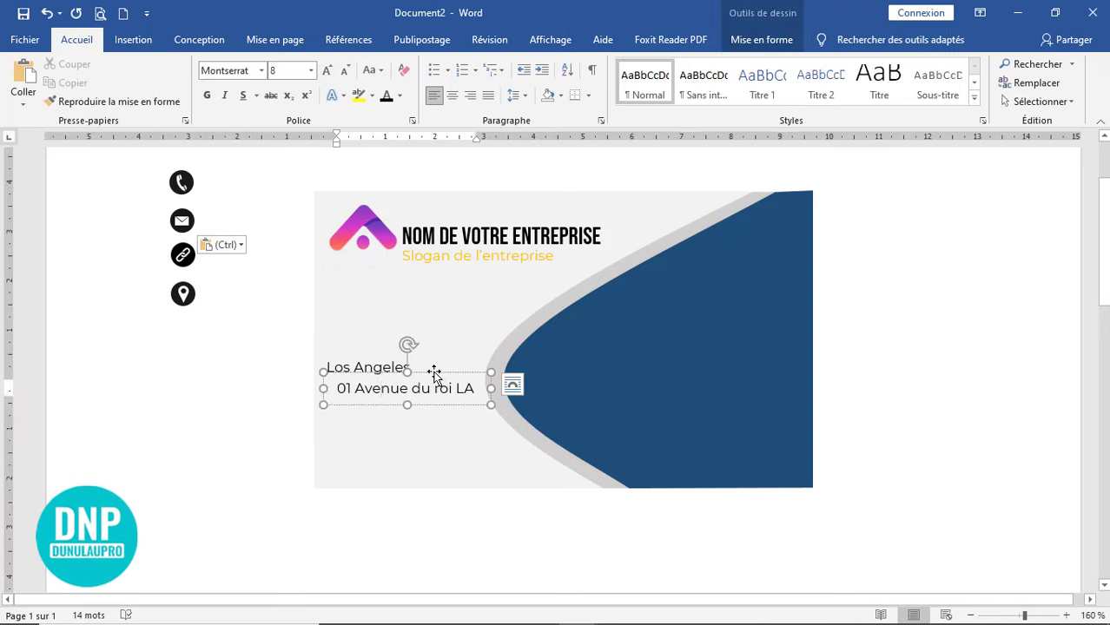
drag(480, 389, 337, 389)
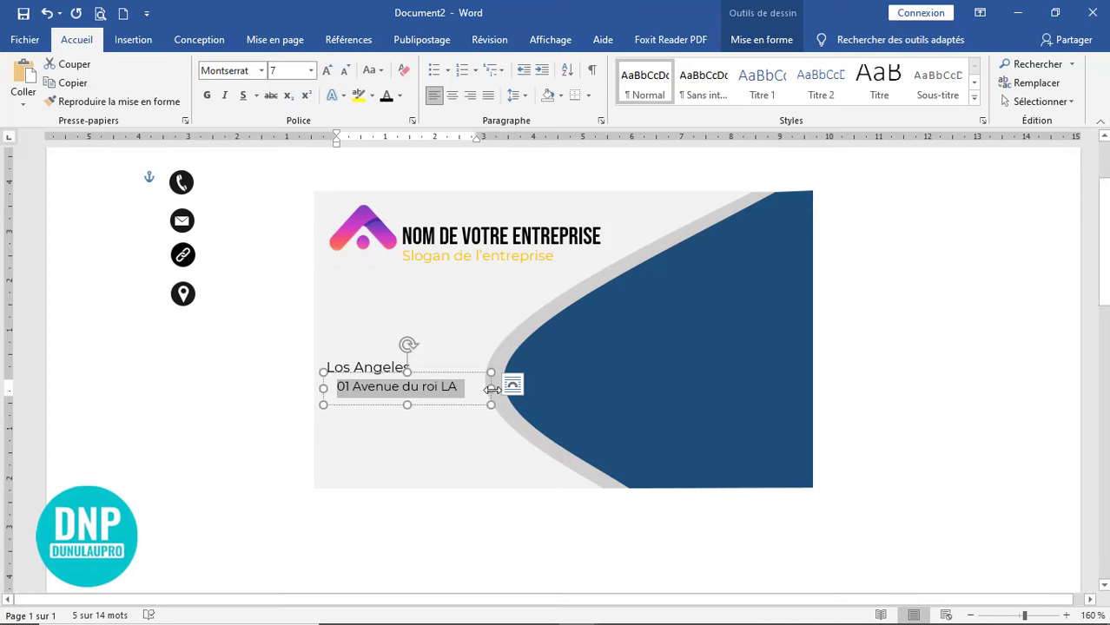
drag(492, 390, 510, 390)
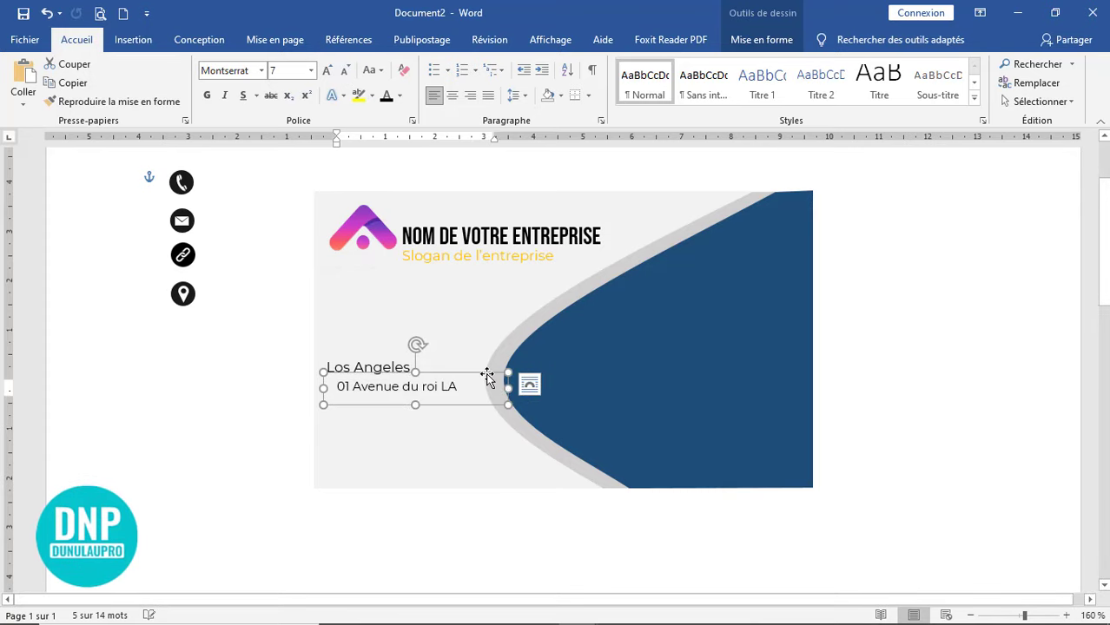
key(Right)
key(Right)
key(Right)
key(Right)
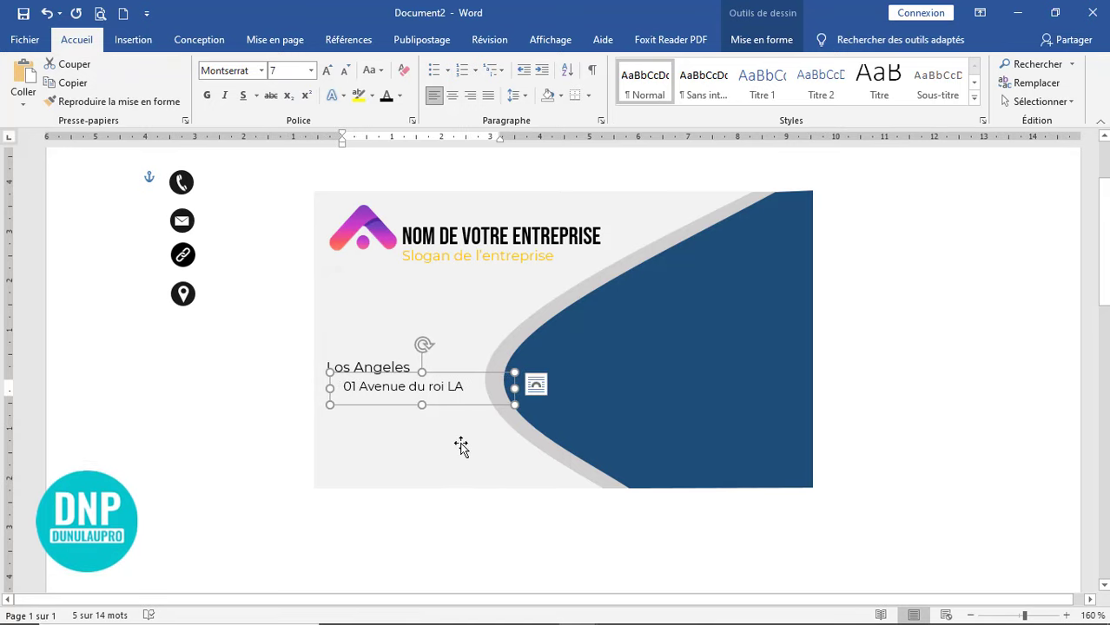
click(426, 514)
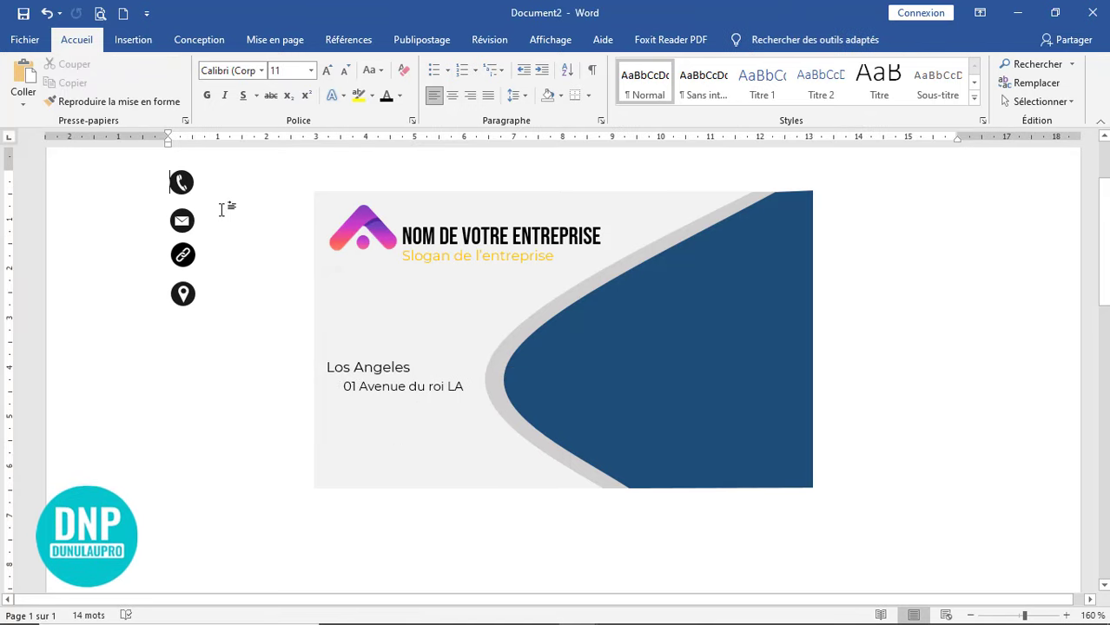
- Move the location pin icon beside the address line, shifting the address box right to make room
click(184, 295)
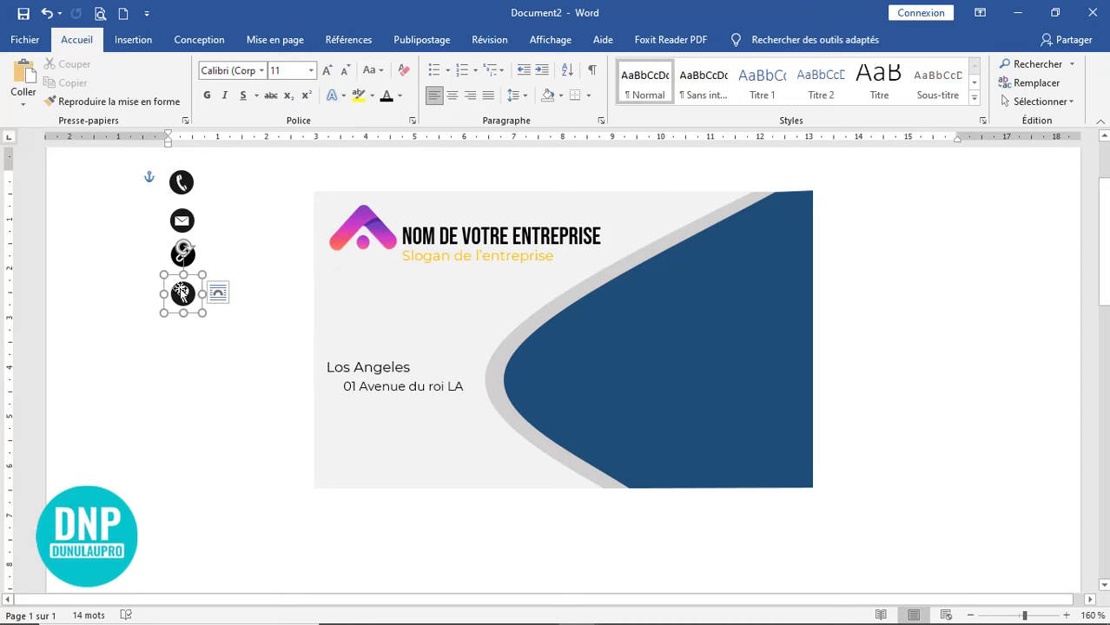
drag(206, 303, 327, 383)
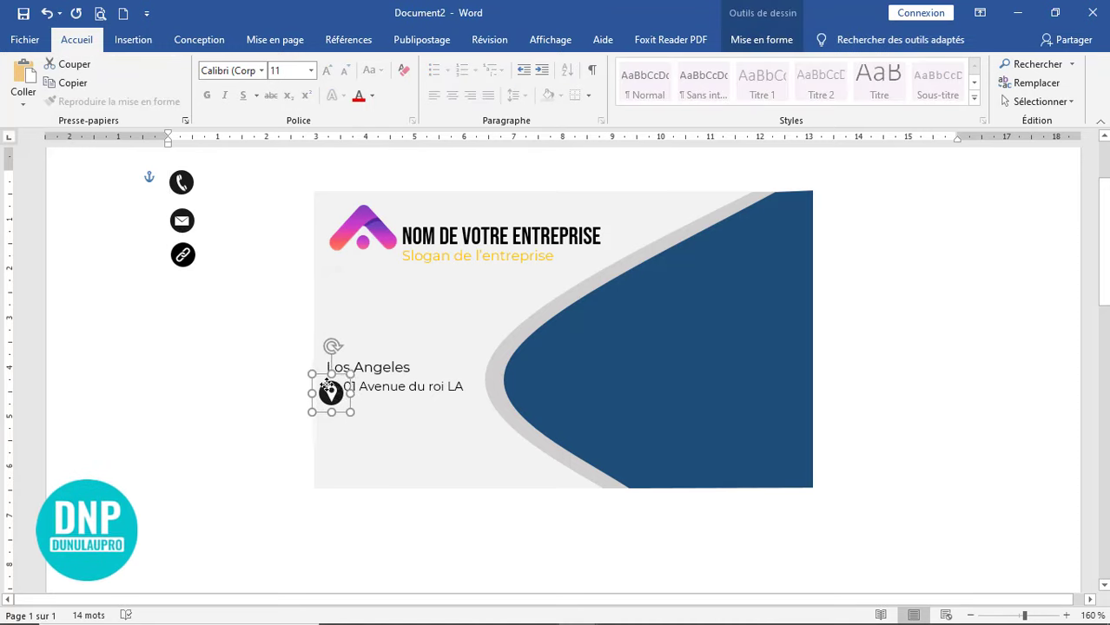
click(430, 388)
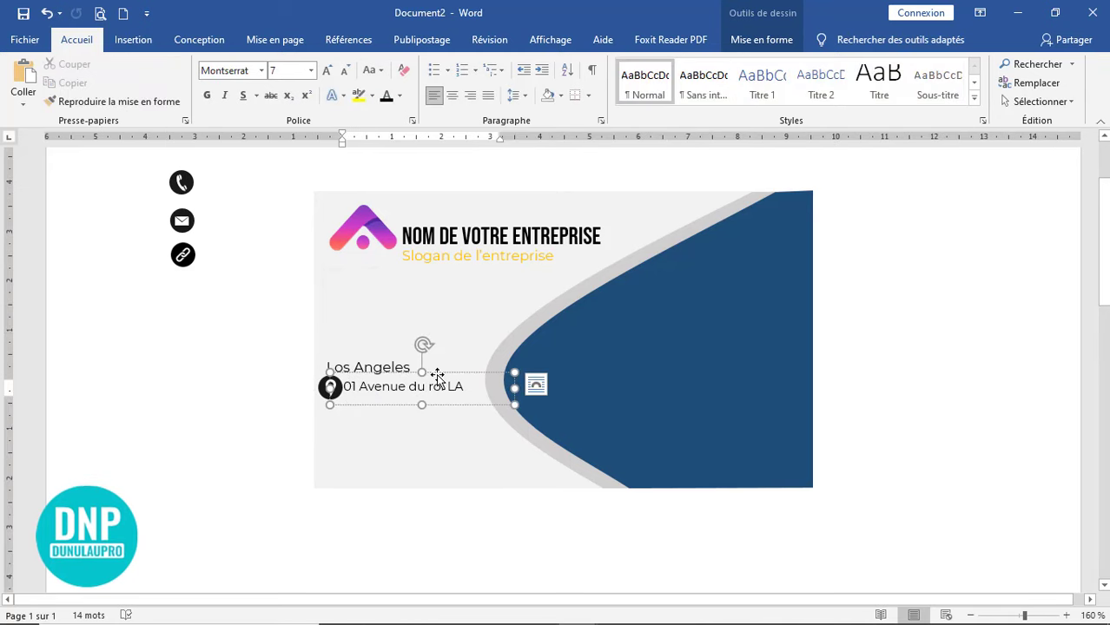
drag(437, 376, 453, 376)
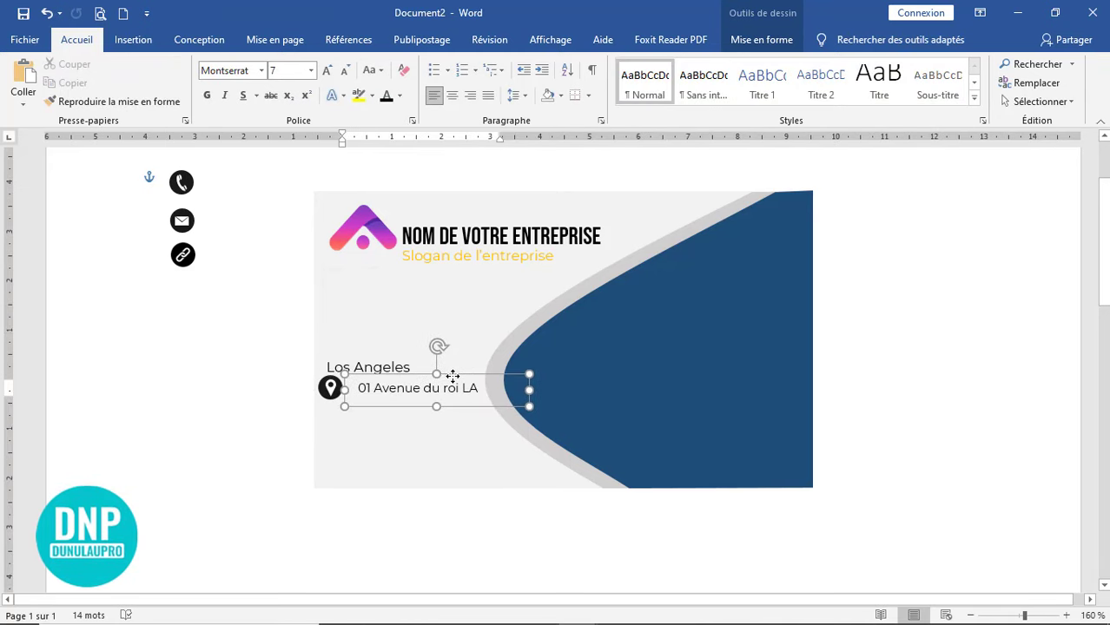
click(329, 387)
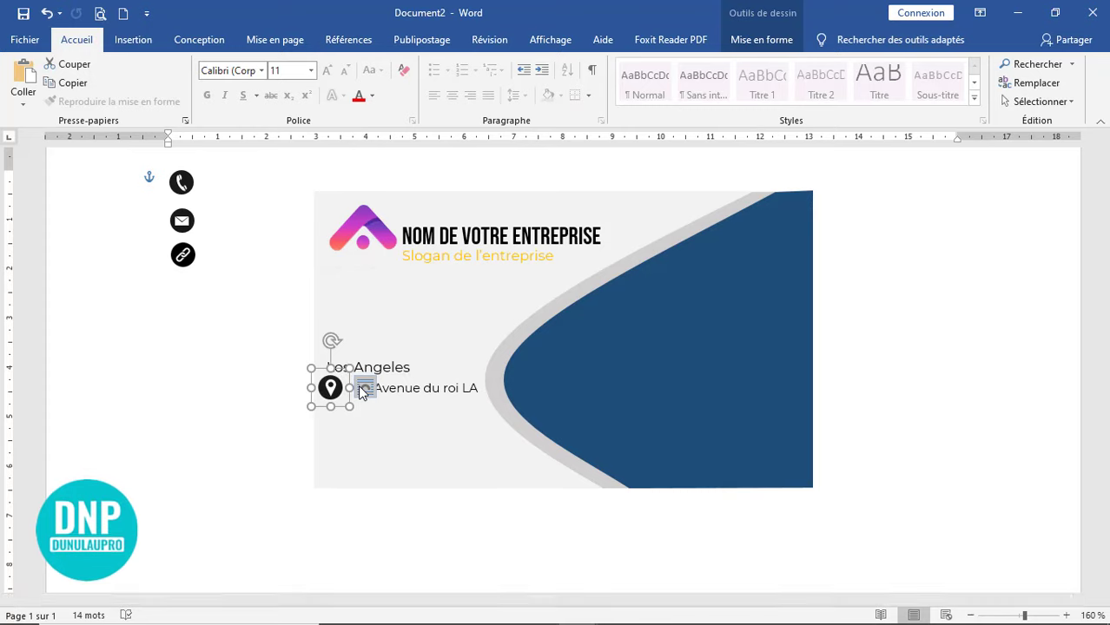
key(Right)
key(Right)
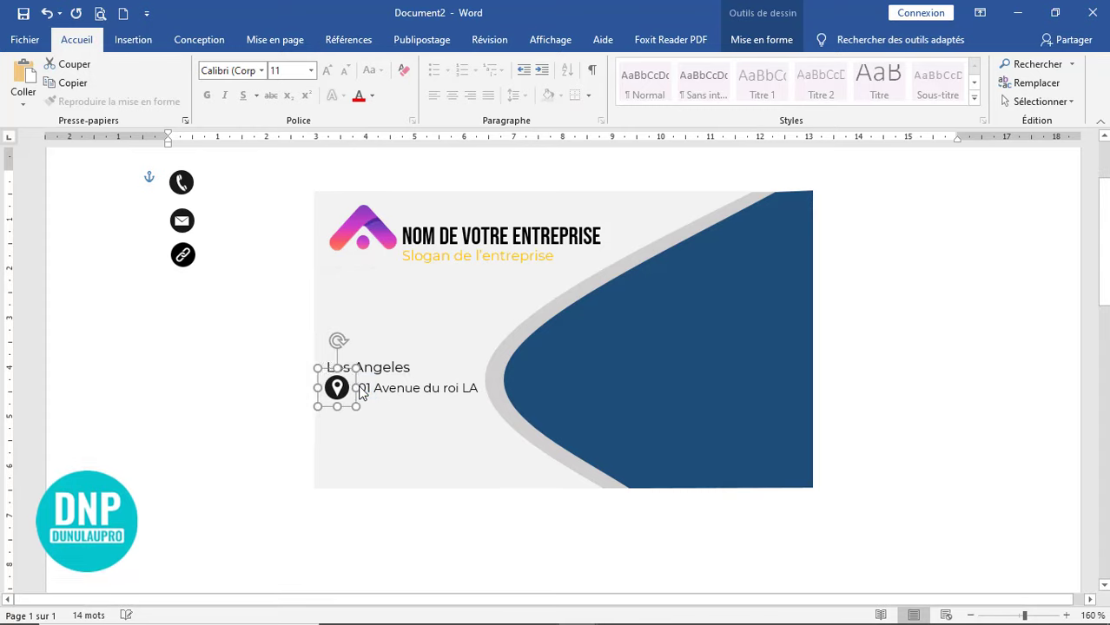
- Nudge the address box down and narrow it from its right edge
click(450, 391)
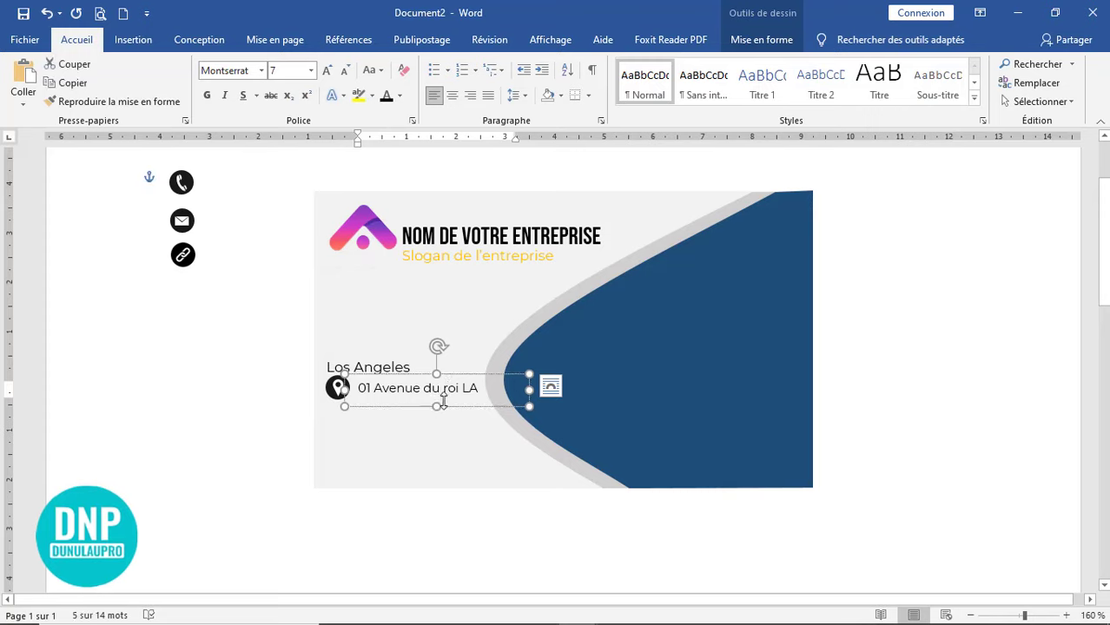
click(444, 400)
key(Down)
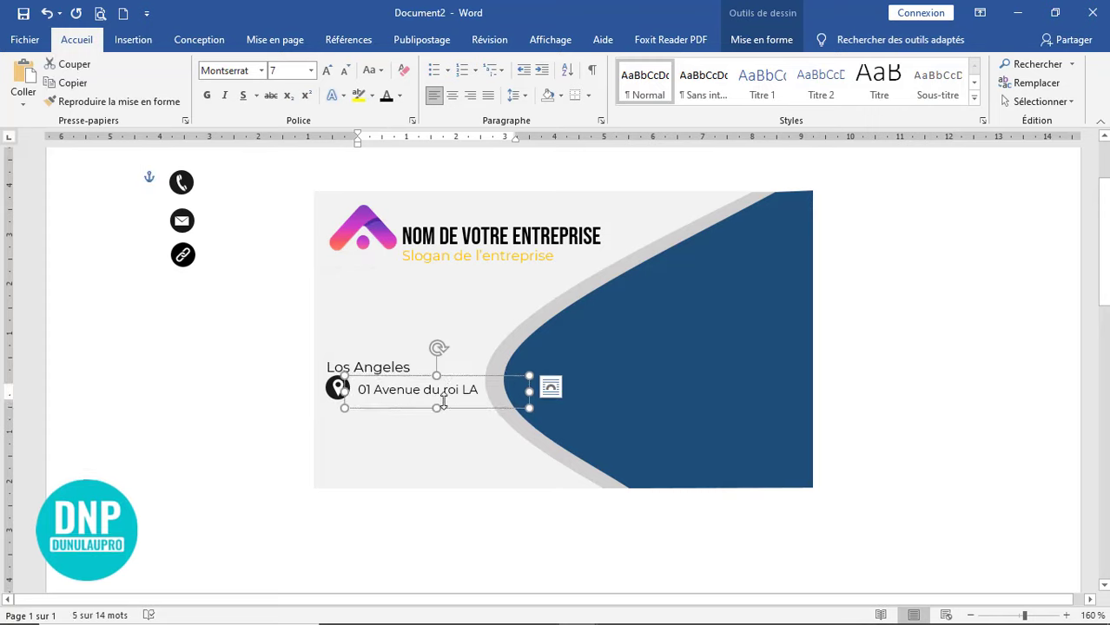
drag(527, 393, 504, 396)
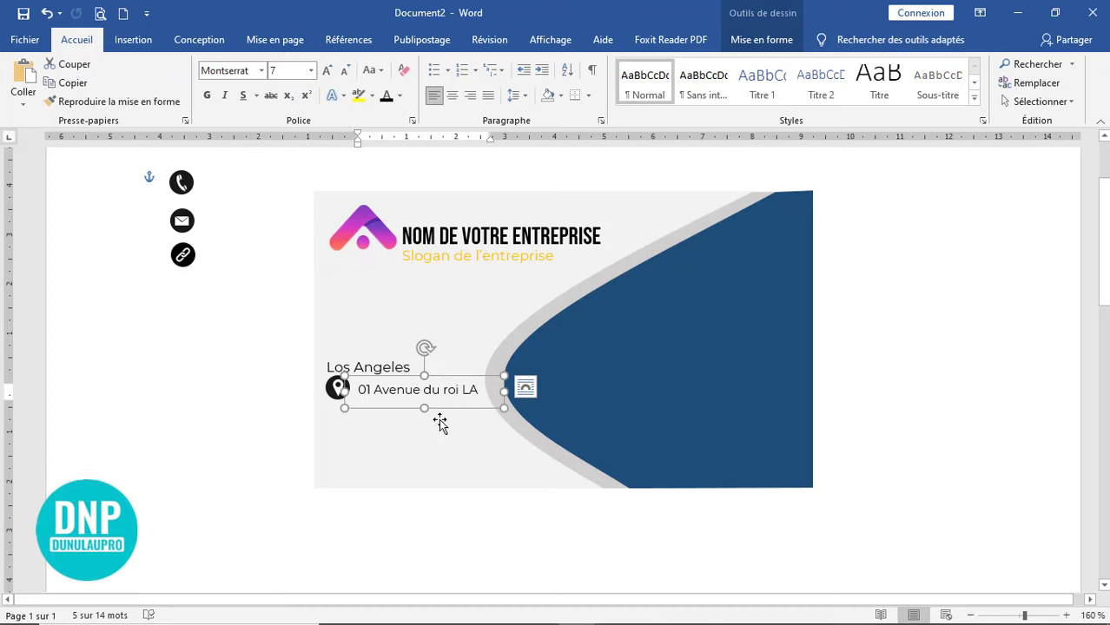
drag(363, 390, 358, 389)
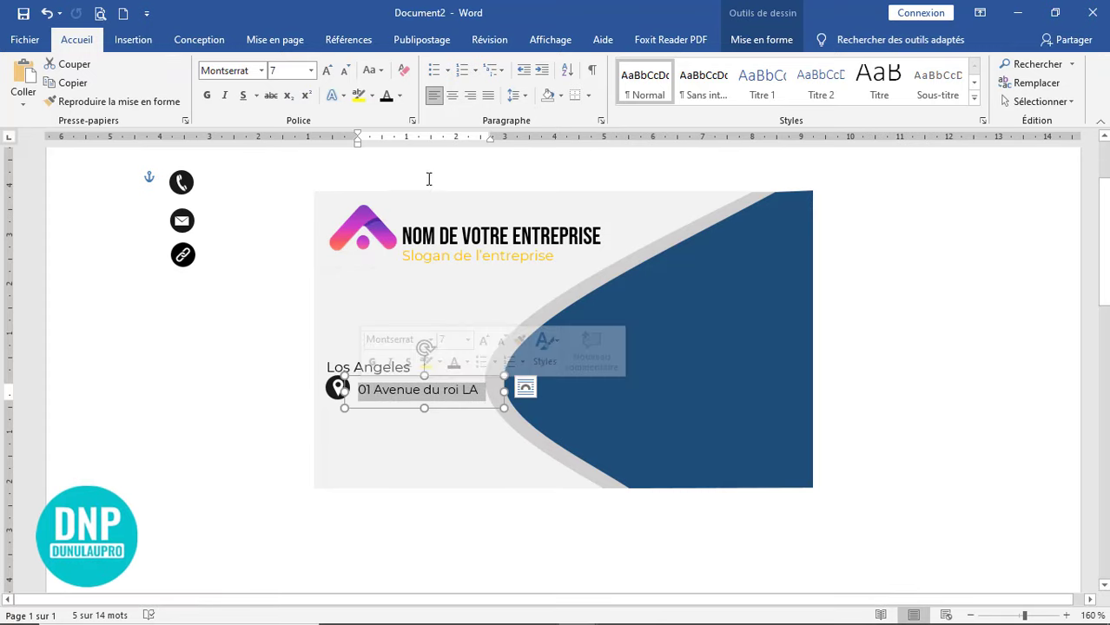
click(399, 97)
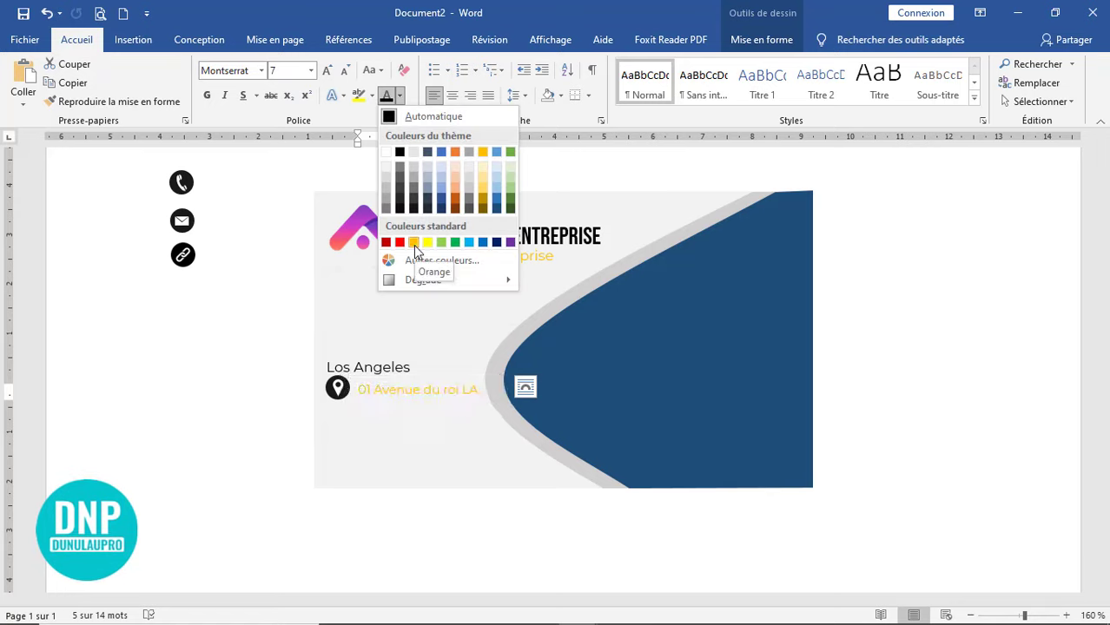
click(335, 400)
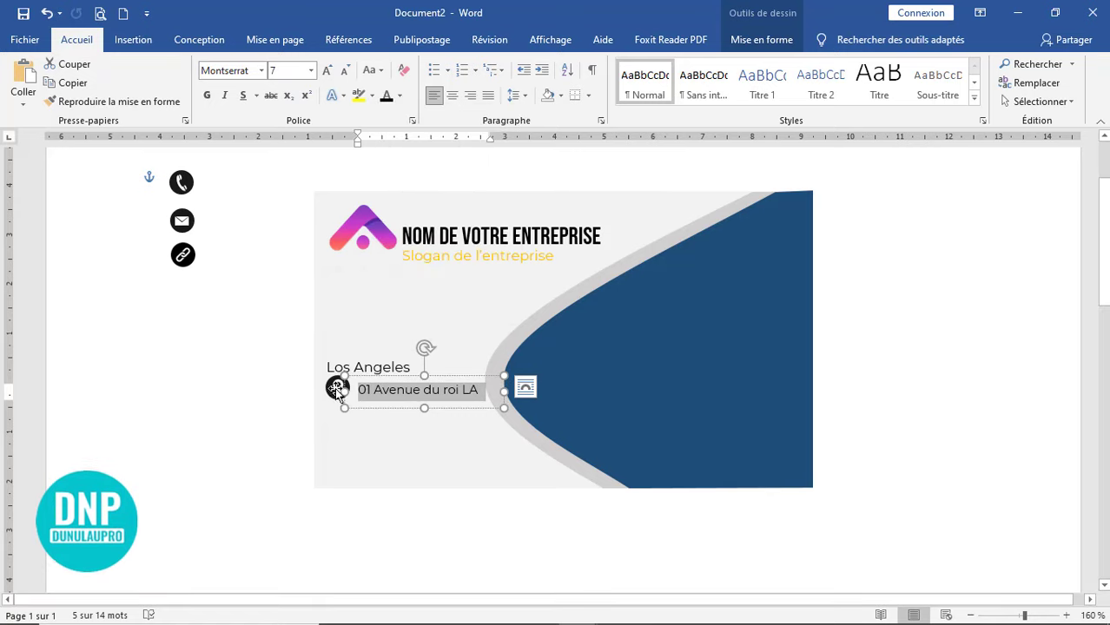
- Fill the location pin icon with orange
click(336, 390)
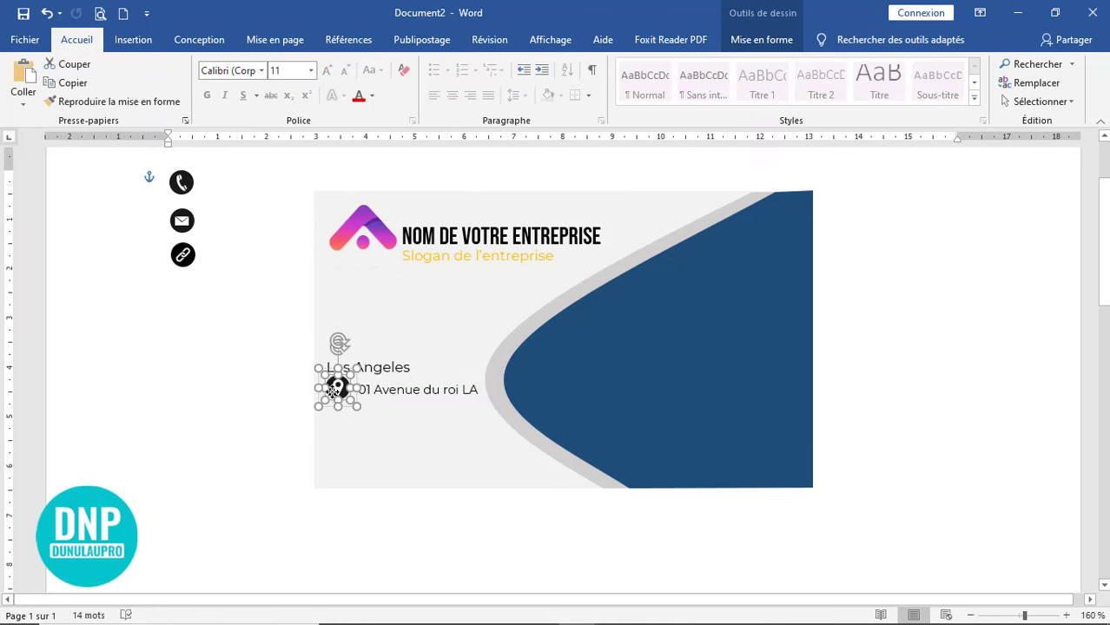
double_click(343, 369)
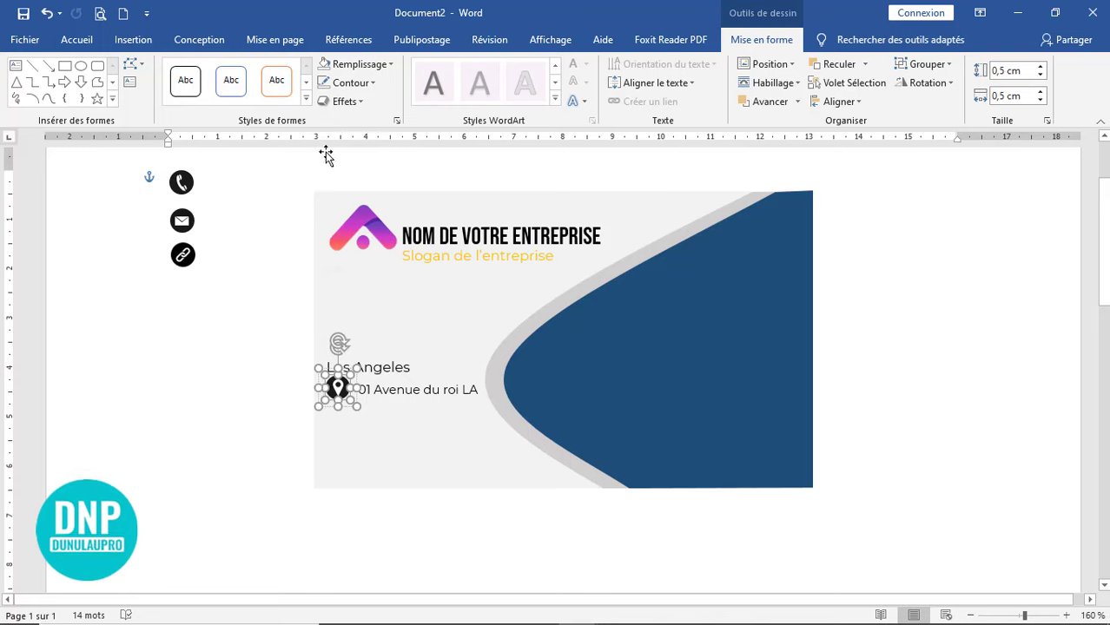
click(387, 66)
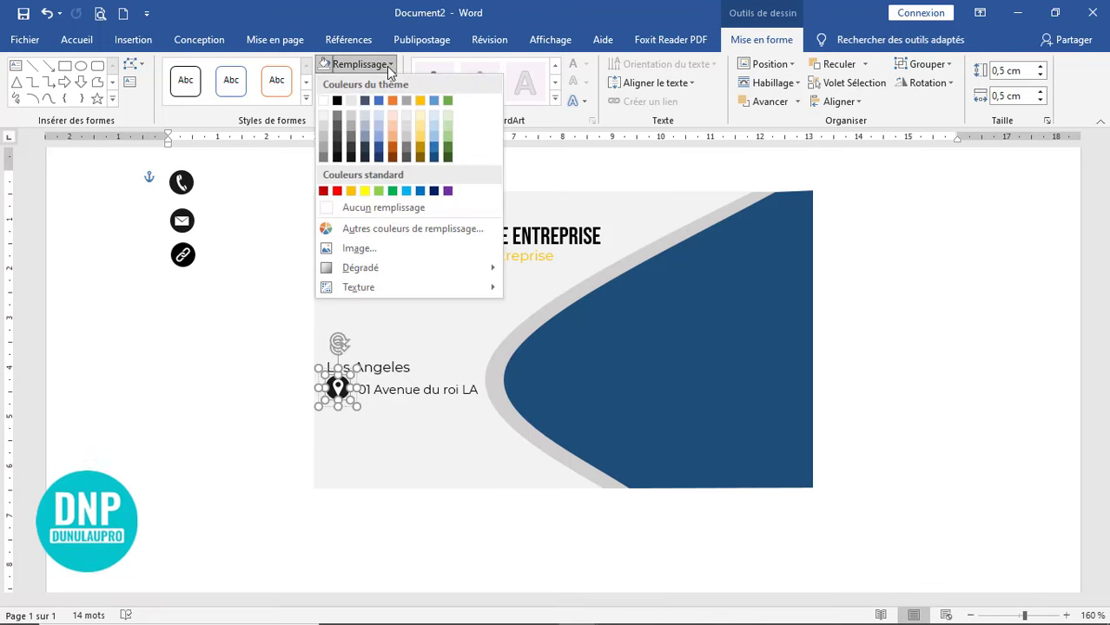
click(351, 191)
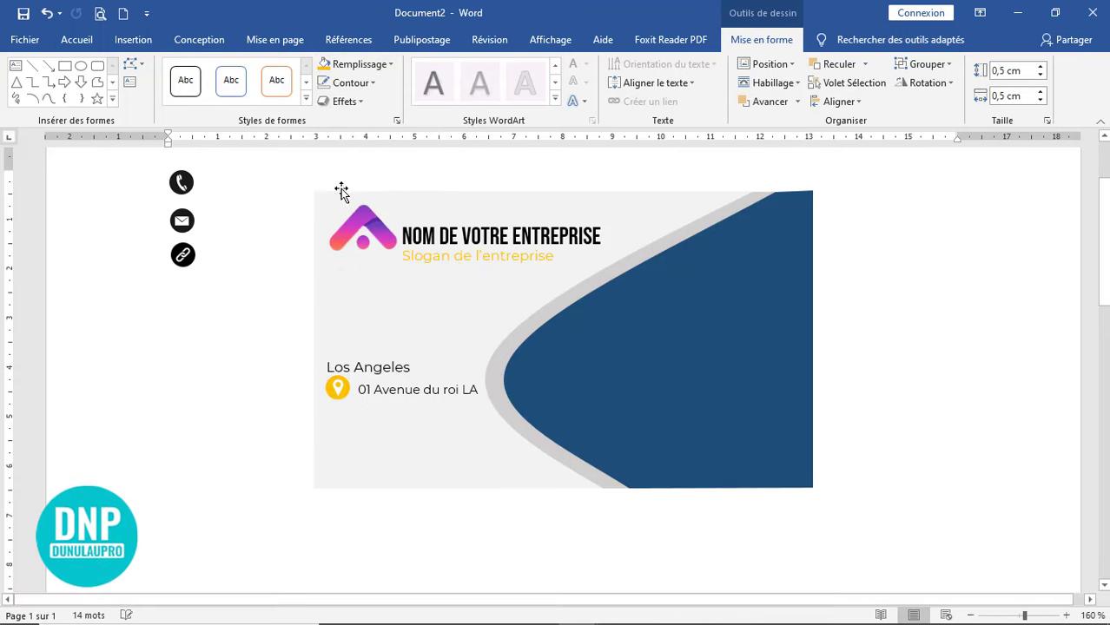
click(482, 518)
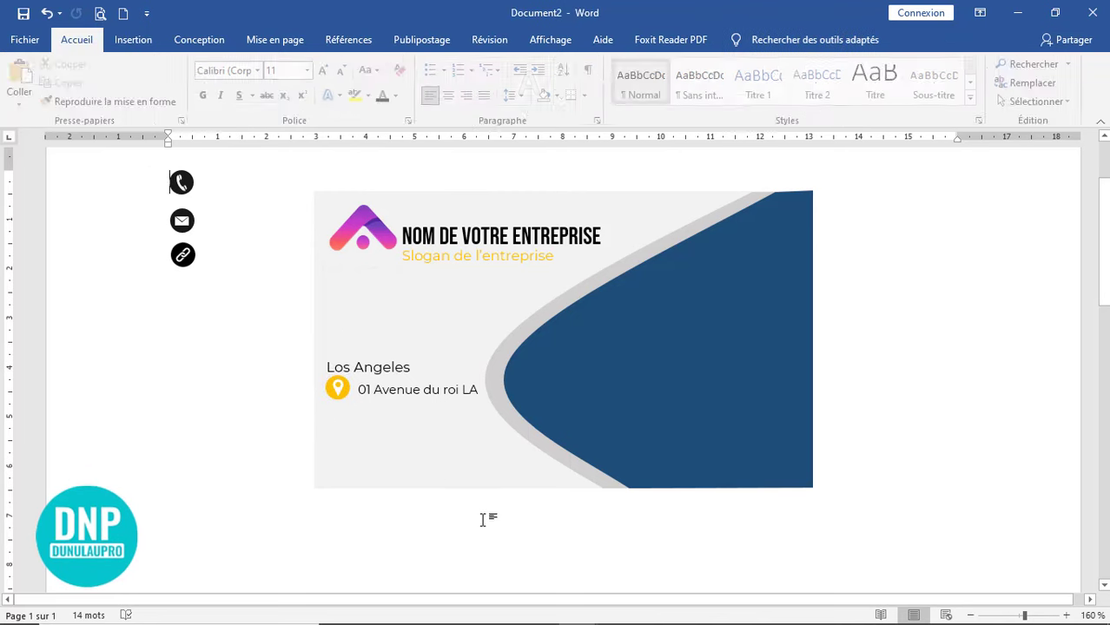
- Nudge the address box down and make 'Los Angeles' bold
click(426, 377)
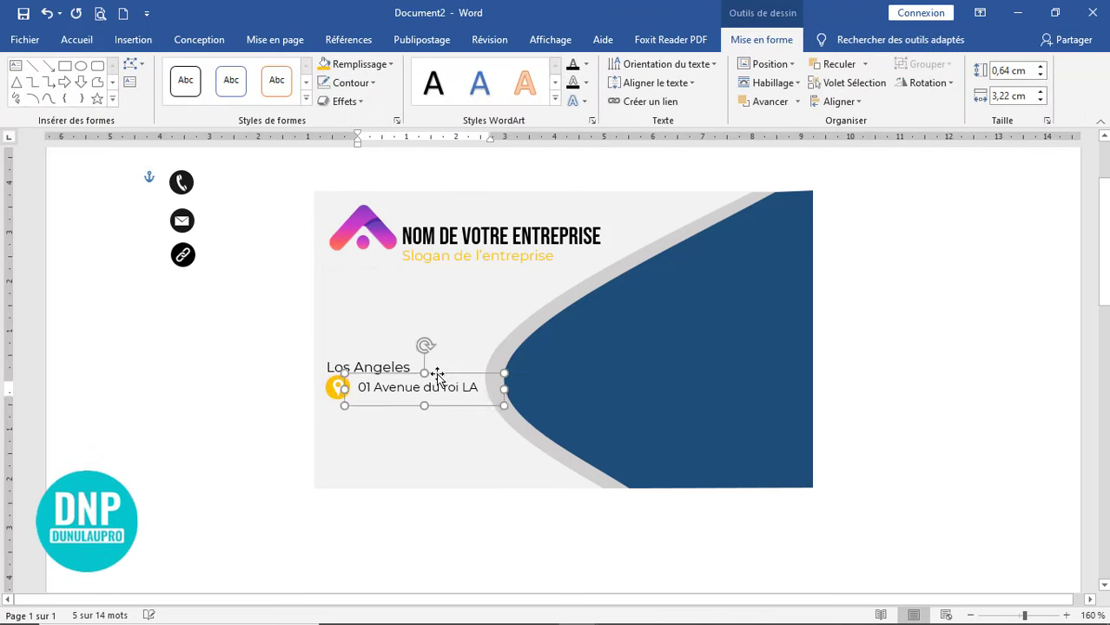
key(Down)
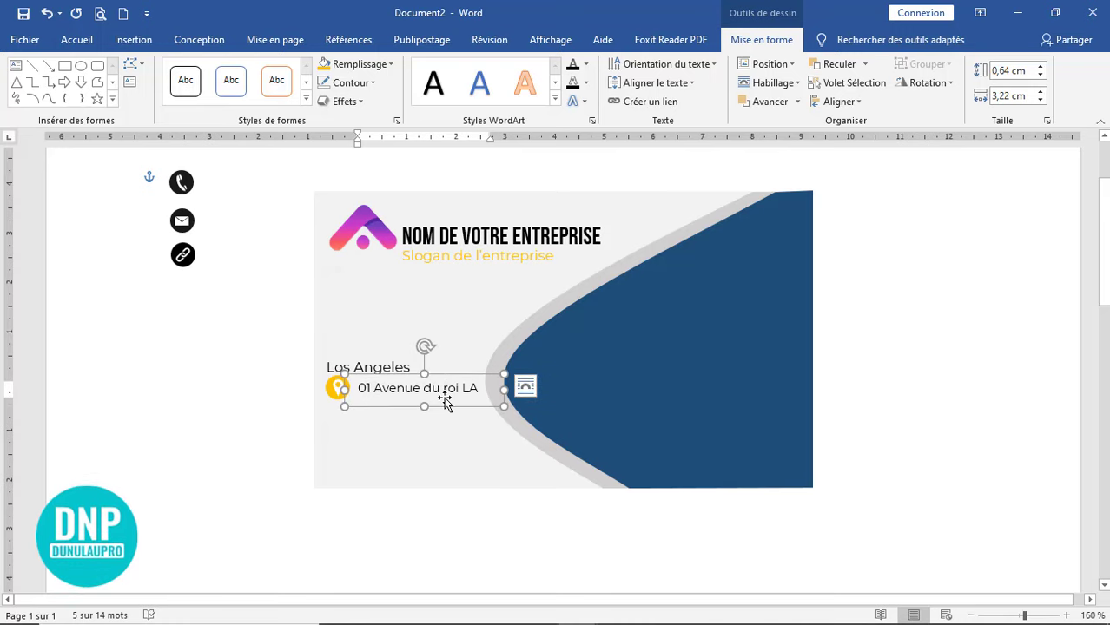
click(365, 368)
triple_click(365, 368)
click(343, 340)
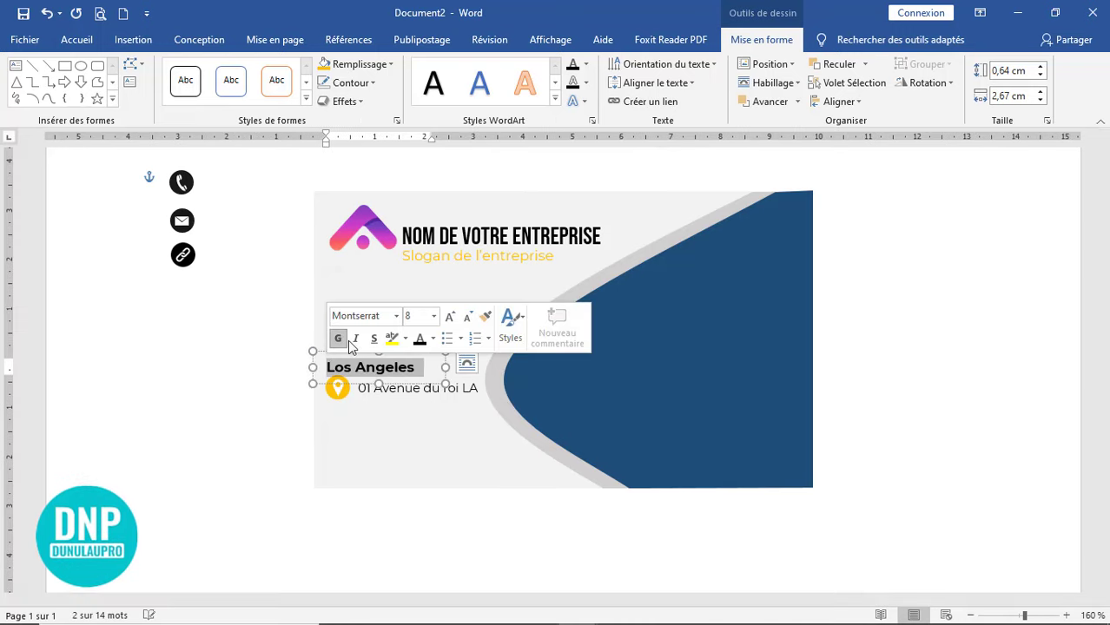
- Duplicate the address line just below the original
click(424, 388)
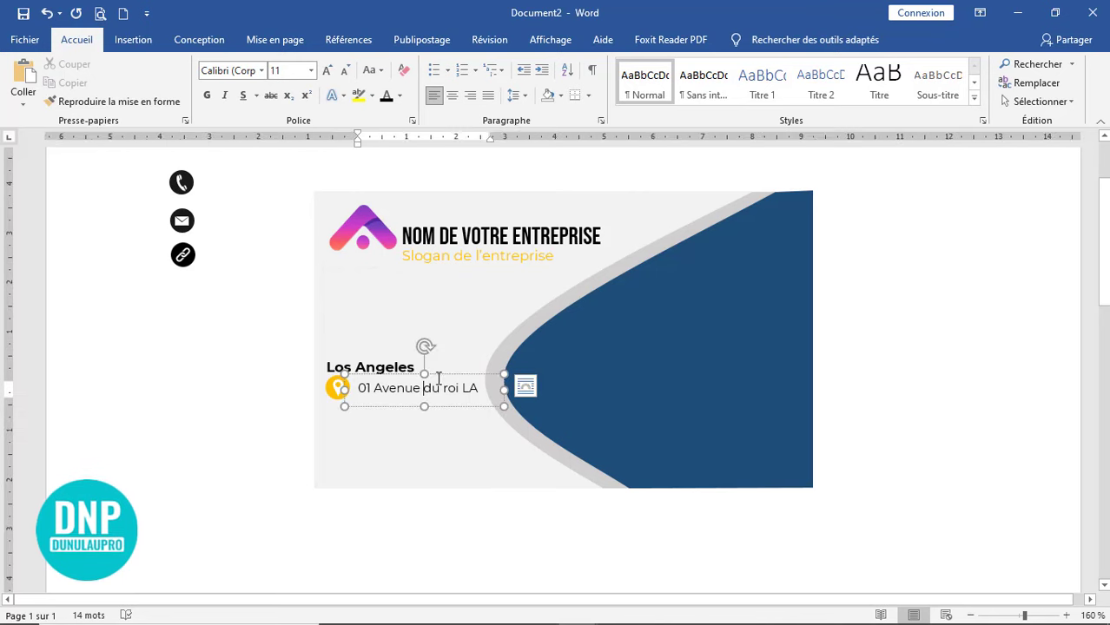
click(439, 375)
mouse_move(440, 374)
mouse_down()
mouse_move(436, 393)
mouse_move(442, 385)
mouse_up()
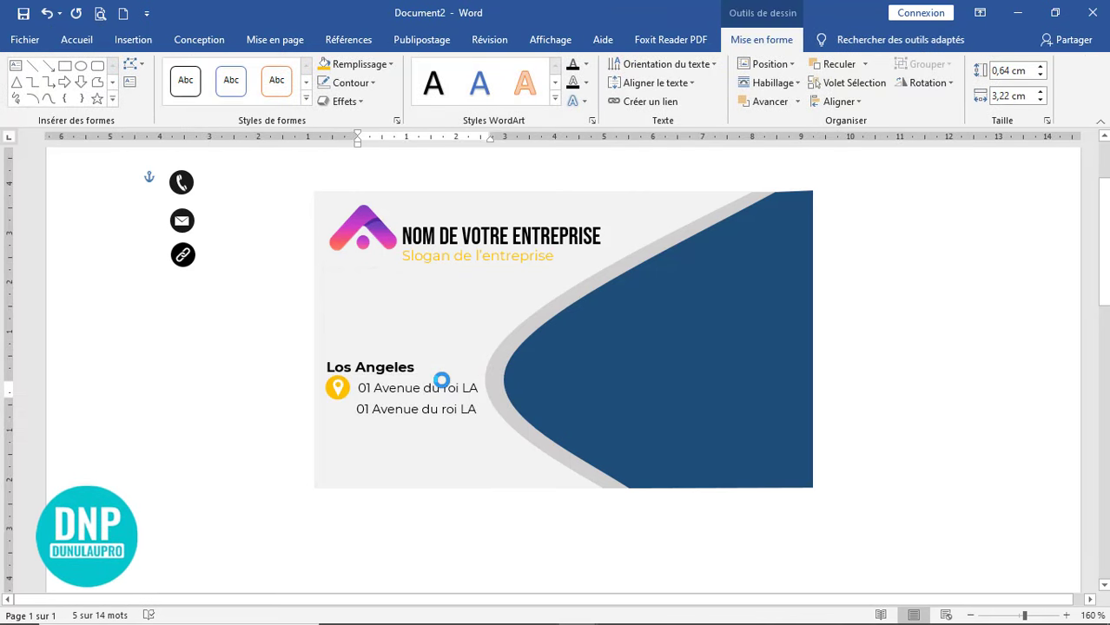
- Turn the copied line into a phone number with an orange phone icon sized 37 beside it
triple_click(421, 413)
drag(182, 183, 339, 413)
click(441, 399)
click(340, 415)
click(324, 65)
click(1011, 71)
text(37)
key(Return)
- Resize the location pin icon to 37 as well
scroll(406, 412, up, 3)
click(340, 383)
click(46, 13)
click(1015, 71)
text(37)
key(Return)
scroll(424, 399, down, 2)
drag(422, 321, 424, 339)
scroll(424, 348, up, 3)
drag(156, 274, 343, 498)
click(762, 40)
click(1008, 71)
text(37)
click(158, 64)
drag(445, 483, 366, 506)
text(www.votresiteweb.com)
click(951, 474)
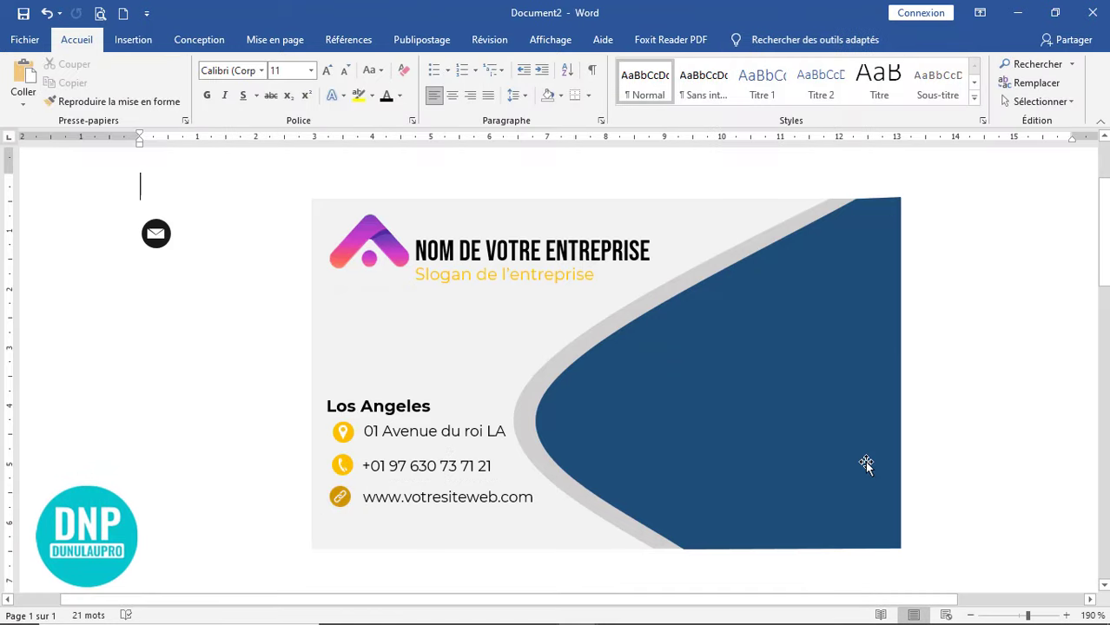
- Copy the company-name box onto the blue side as the cardholder's first and last name, enlarged and white
click(133, 40)
drag(521, 224, 754, 301)
triple_click(765, 329)
triple_click(683, 326)
click(77, 40)
click(387, 95)
drag(817, 357, 815, 395)
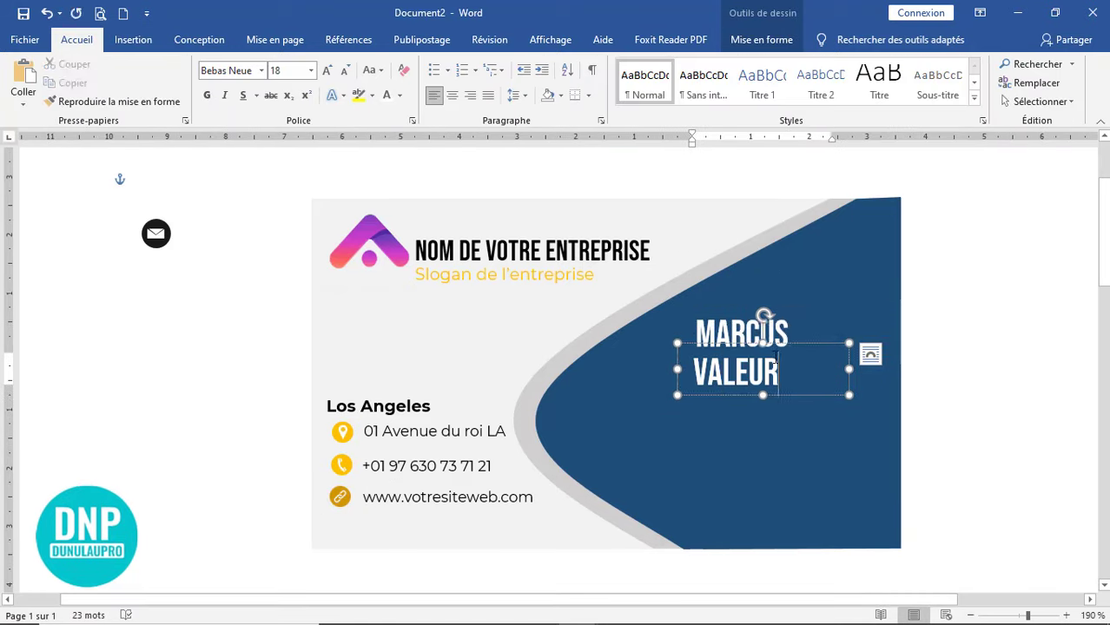
click(956, 417)
- Add a smaller, bold, uppercase 'MANAGER COMMERCIAL' job title under the name
drag(505, 274, 749, 412)
text(Manager commercial)
drag(840, 414, 893, 412)
click(76, 40)
click(372, 71)
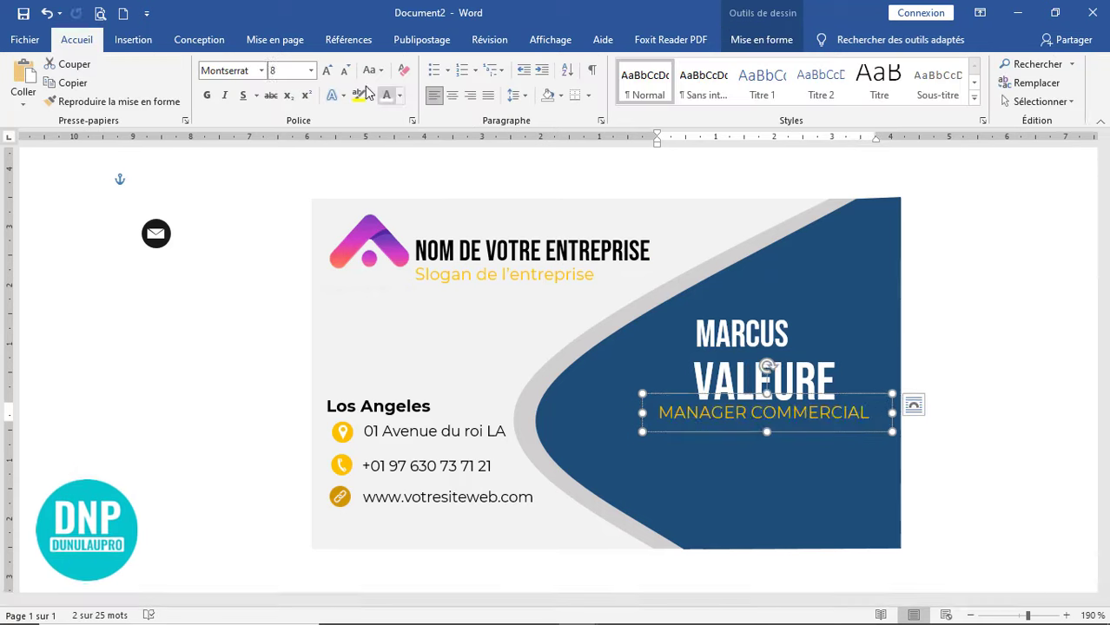
click(345, 70)
click(207, 95)
click(472, 101)
drag(357, 451, 703, 450)
- Enter the phone number on the blue side and duplicate its box below for the next line
text(66 23 47)
click(387, 95)
click(947, 523)
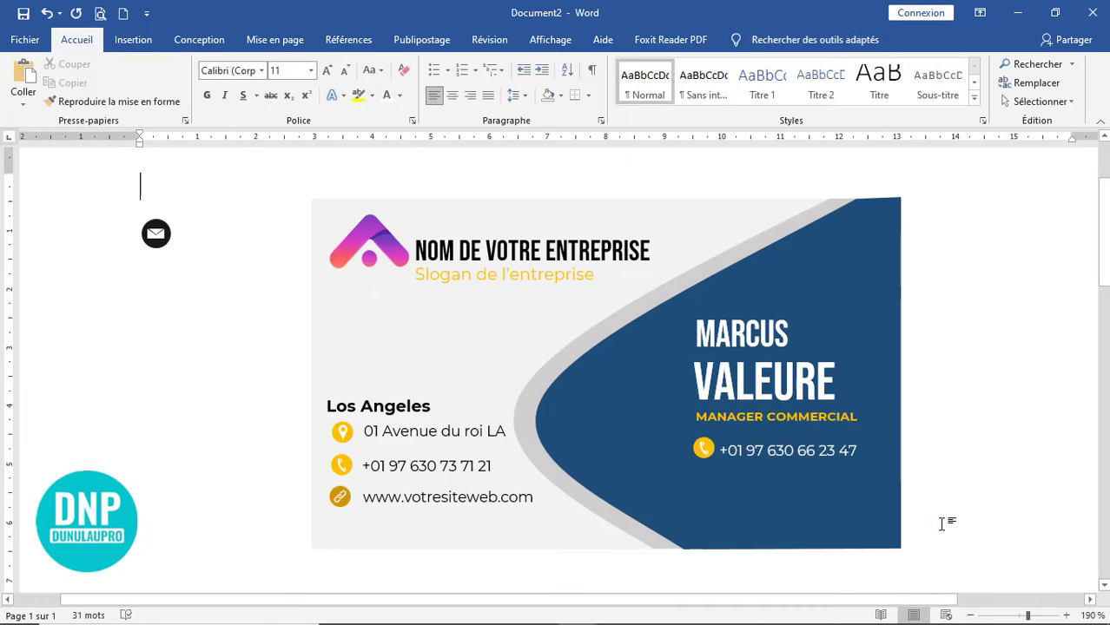
drag(794, 434, 793, 468)
drag(717, 484, 970, 493)
- Type the placeholder e-mail address and place the envelope icon beside it with a yellow fill
text(votre)
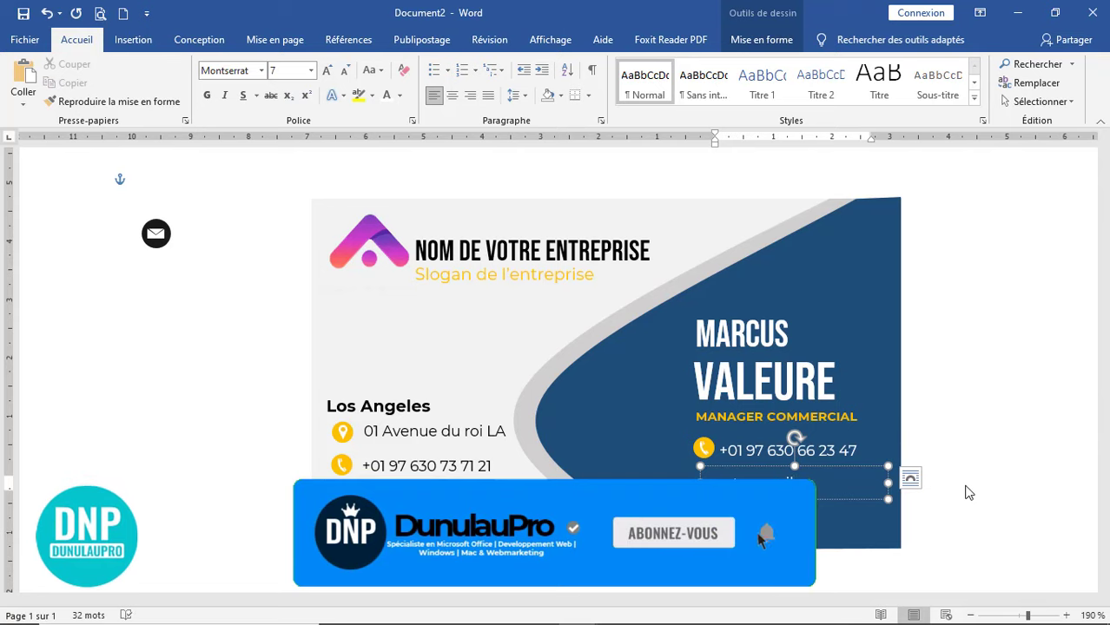
text(email)
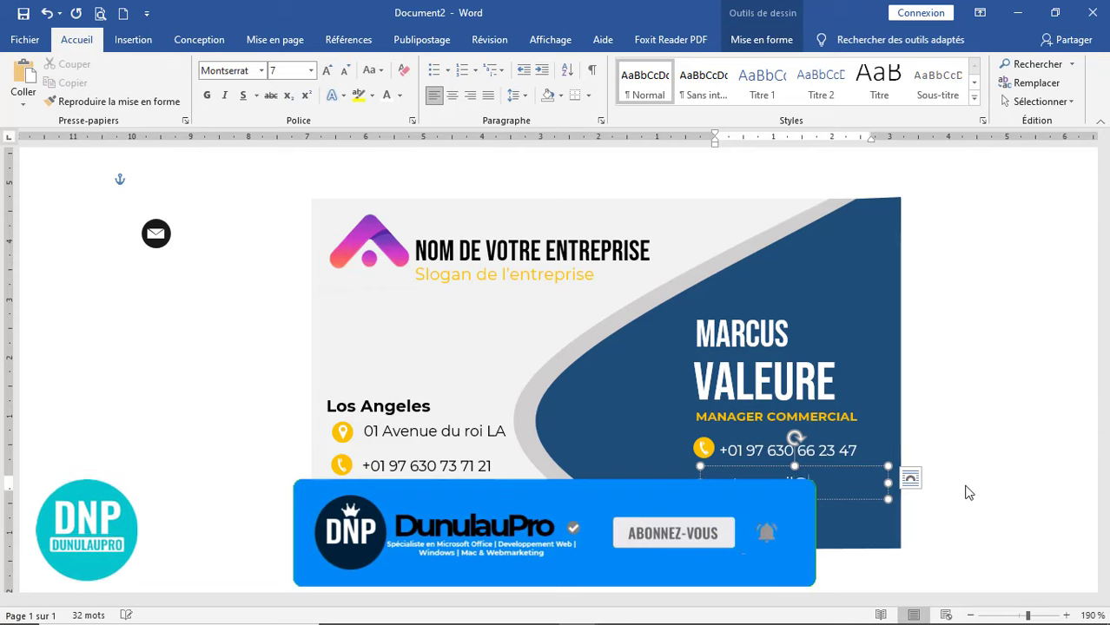
text(@)
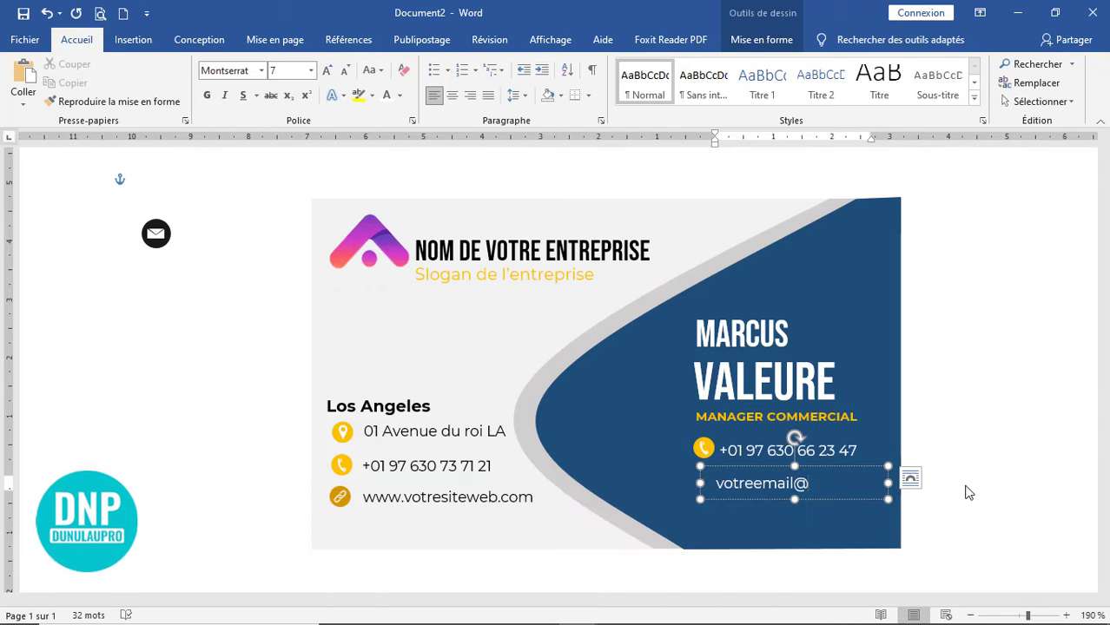
text(g)
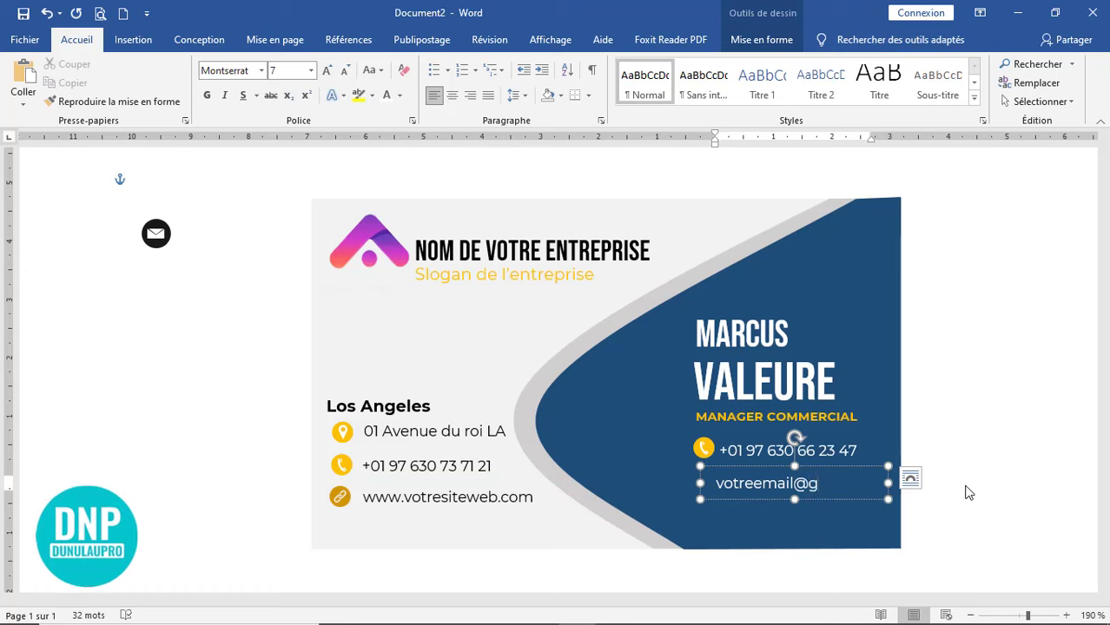
text(mail.com)
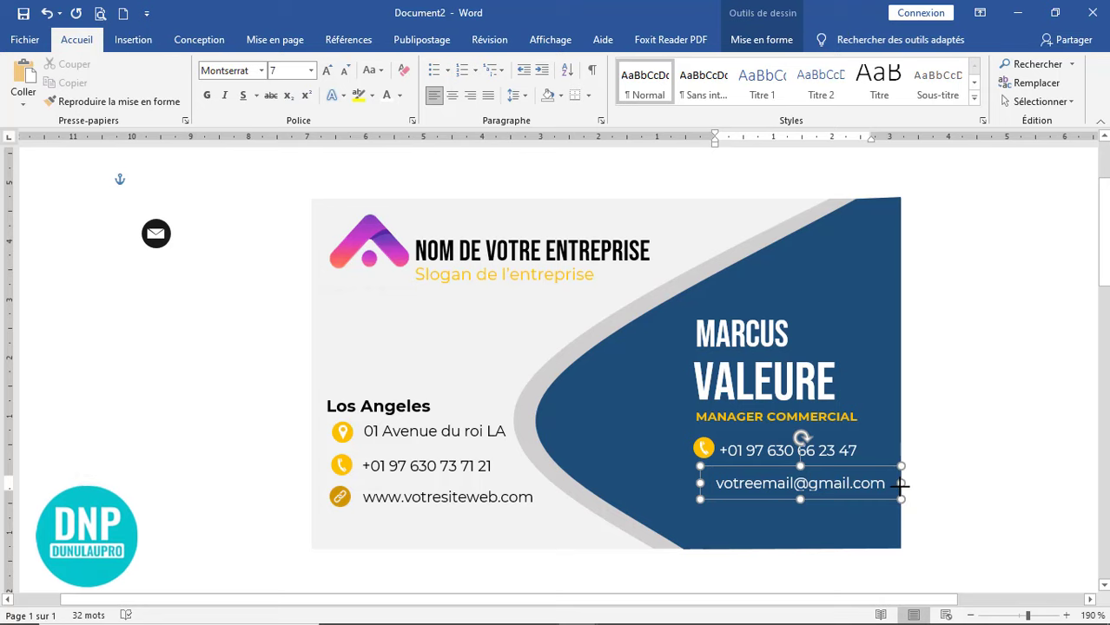
click(157, 233)
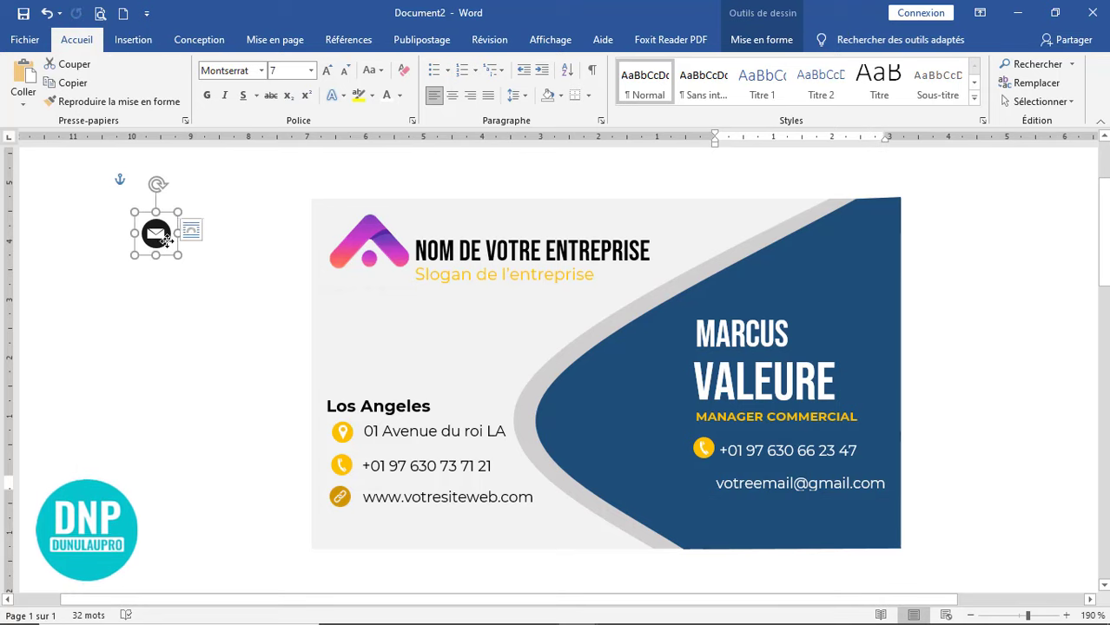
drag(154, 230, 490, 402)
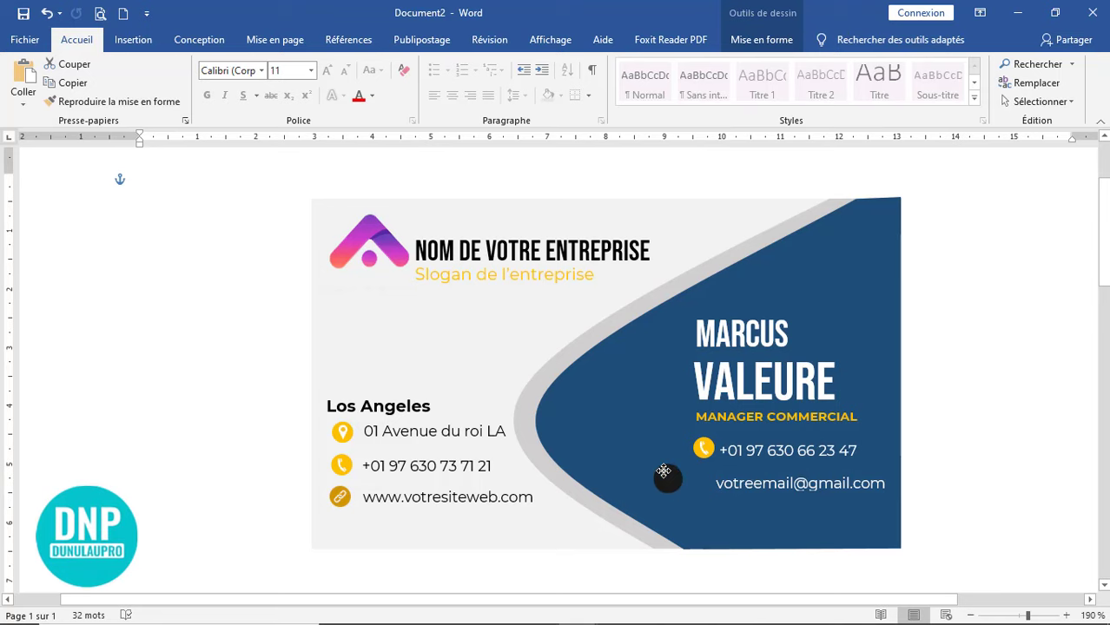
drag(664, 472, 665, 474)
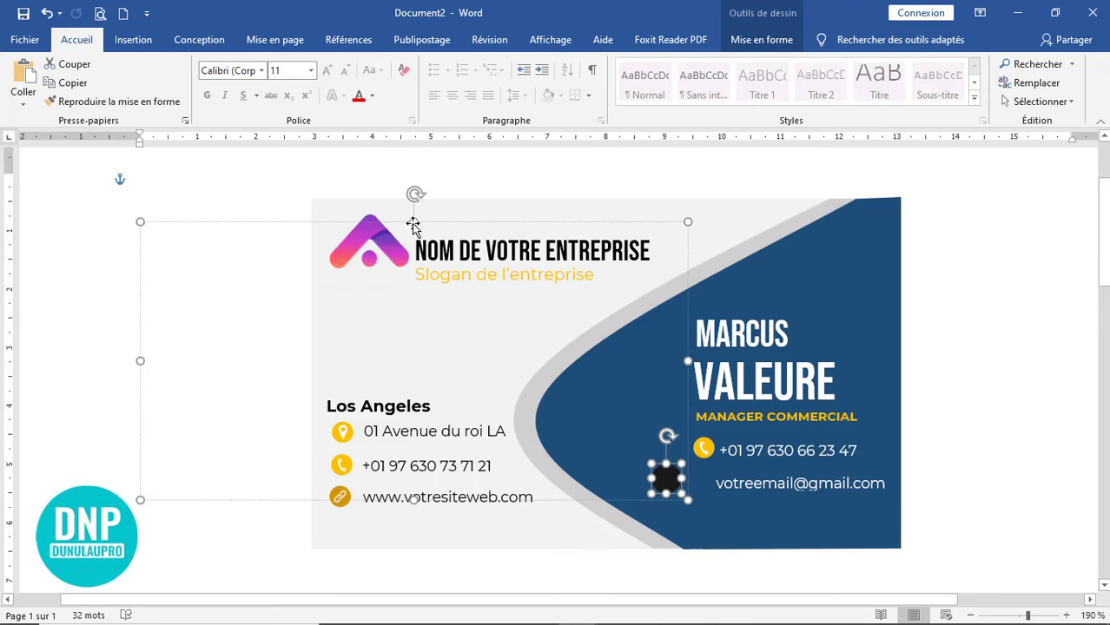
click(47, 14)
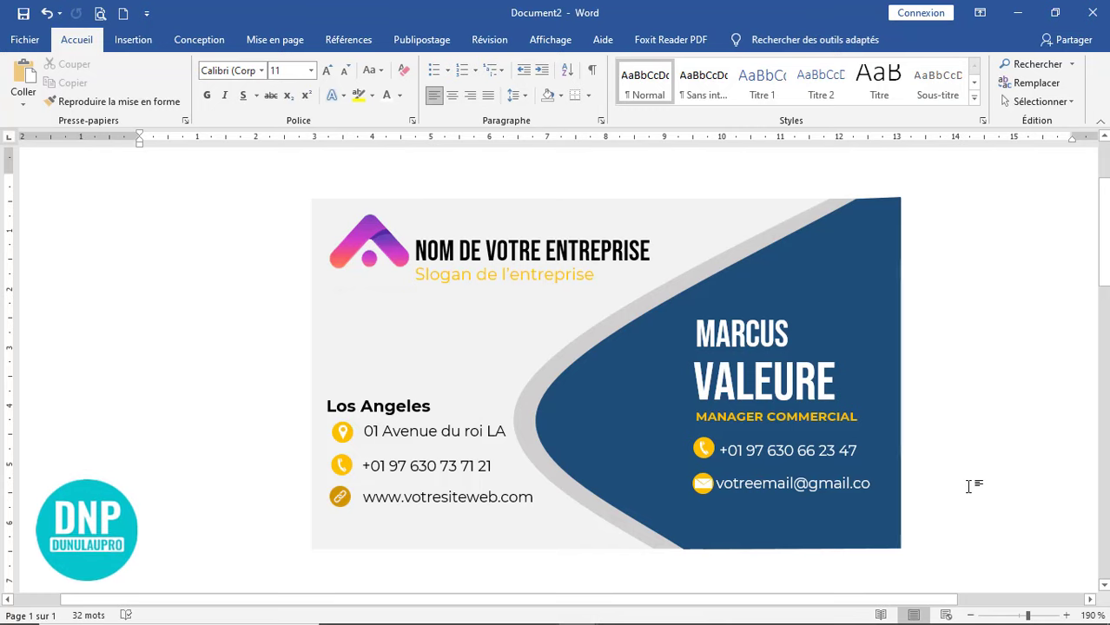